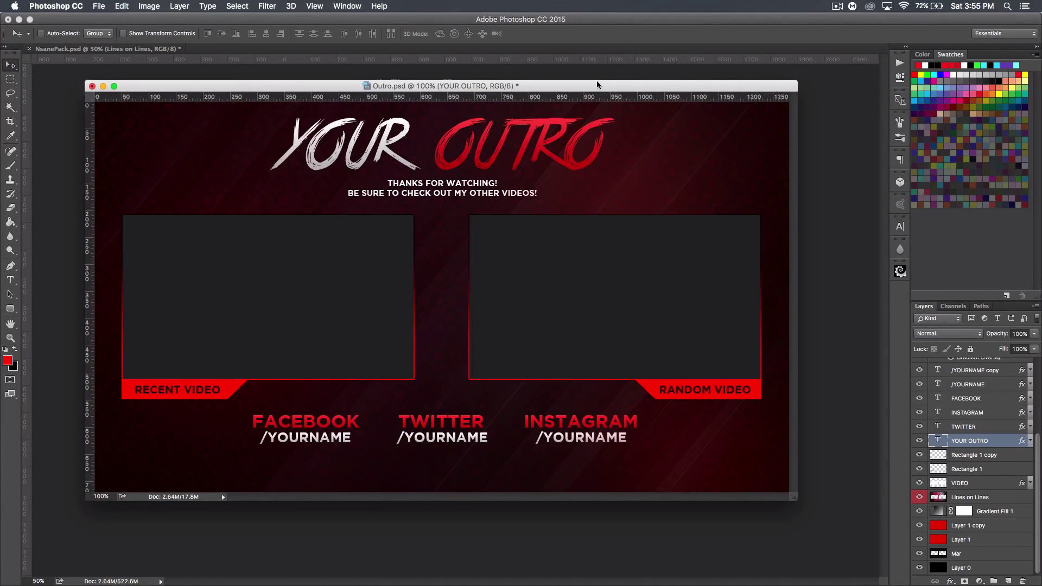
# Step: Move the finished outro window out of view and create a new 1280 × 720 pixel document at 72 pixels/inch with a white background
pyautogui.moveTo(591, 88); pyautogui.dragTo(0, 108)
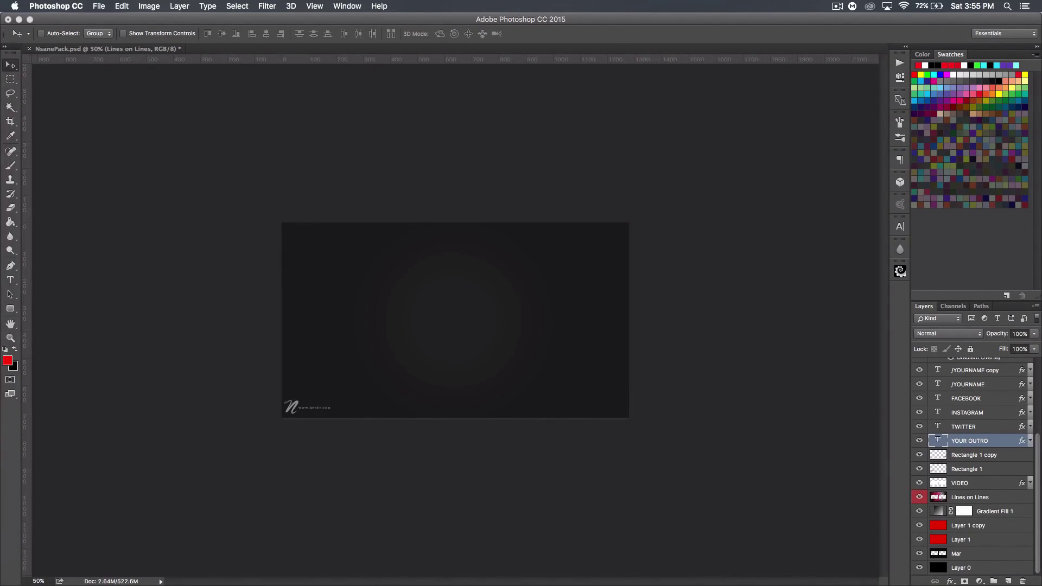
pyautogui.click(99, 6)
pyautogui.click(108, 20)
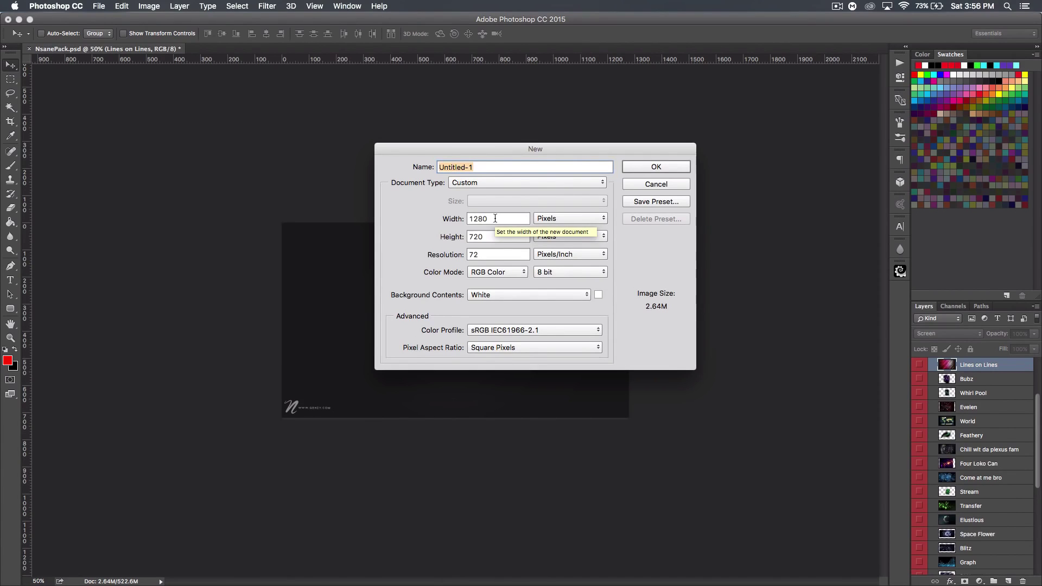
pyautogui.moveTo(583, 151); pyautogui.dragTo(496, 154)
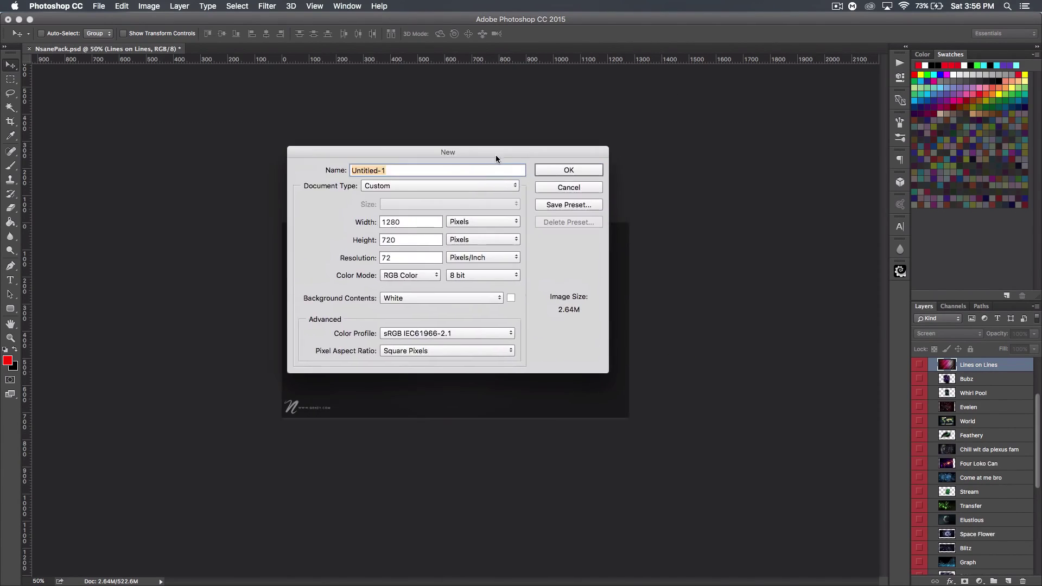
pyautogui.click(550, 172)
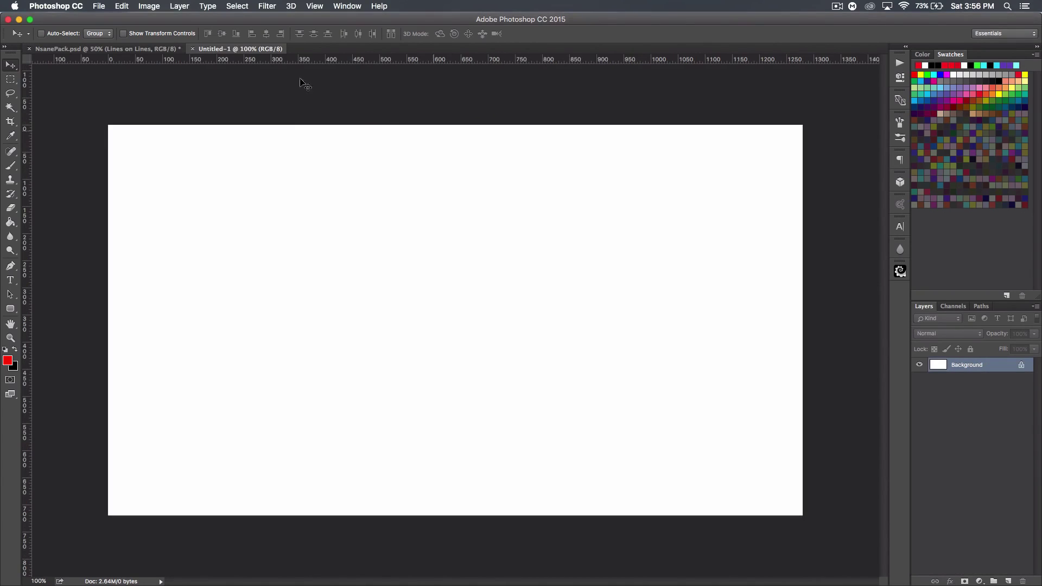
# Step: Unlock the new document's background layer and invert it to black
pyautogui.click(1019, 366)
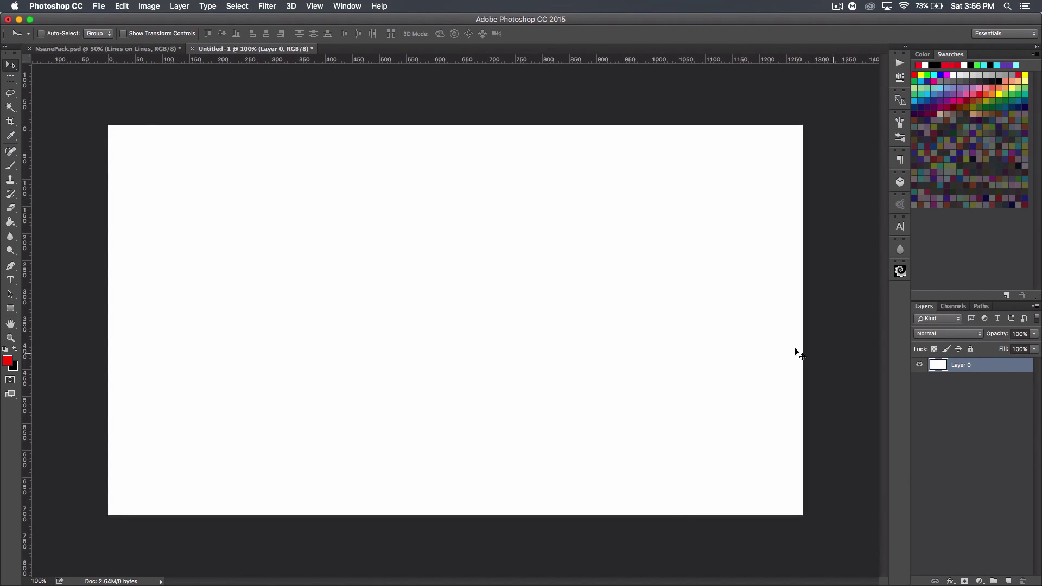
pyautogui.press('super+i')
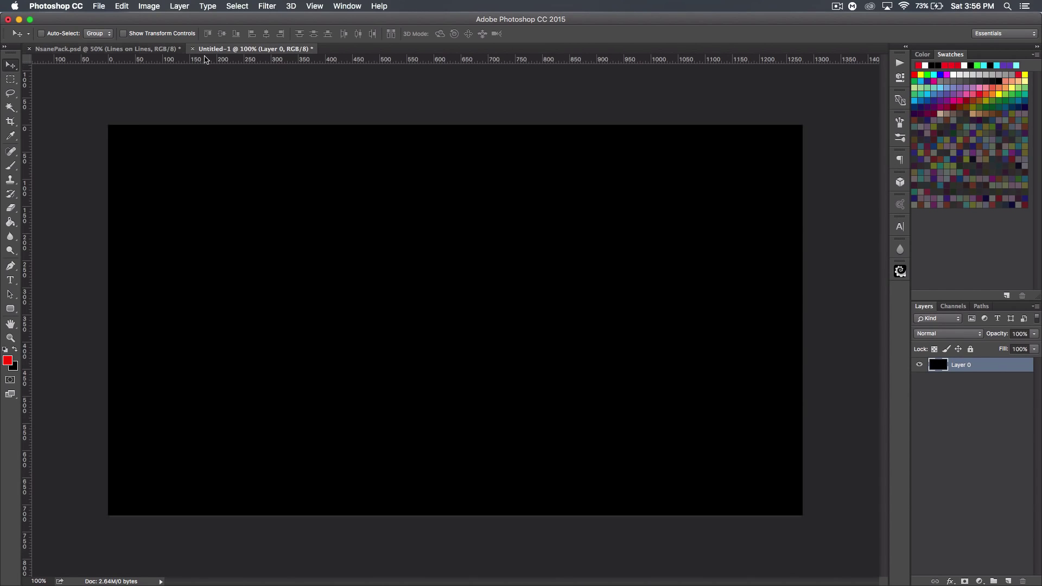
# Step: Copy the Mar pattern from the Patterns/Backgrounds group of NsanePack.psd into the new document, aligned to the canvas's upper-left corner
pyautogui.click(99, 50)
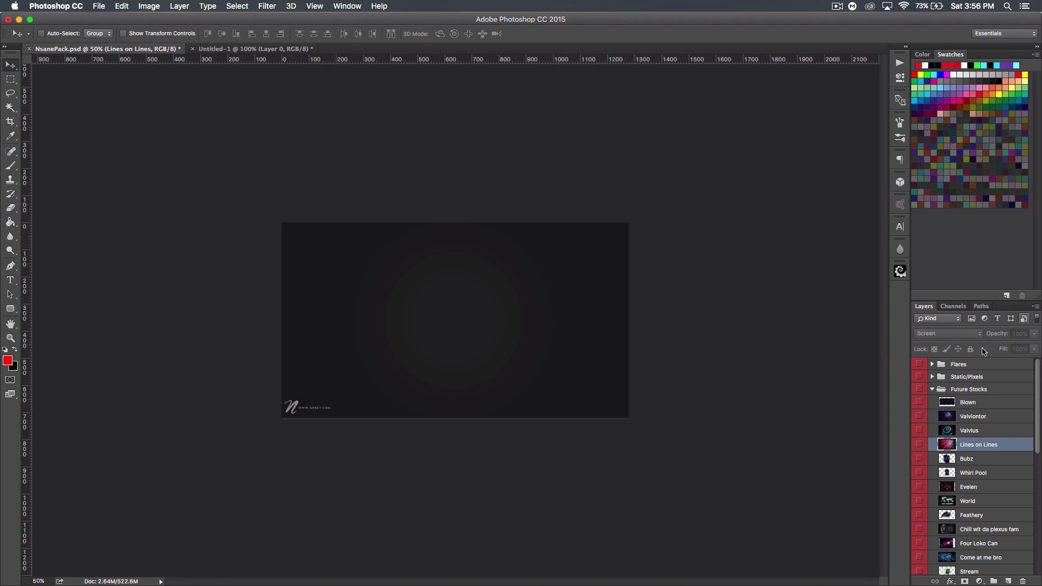
pyautogui.click(932, 389)
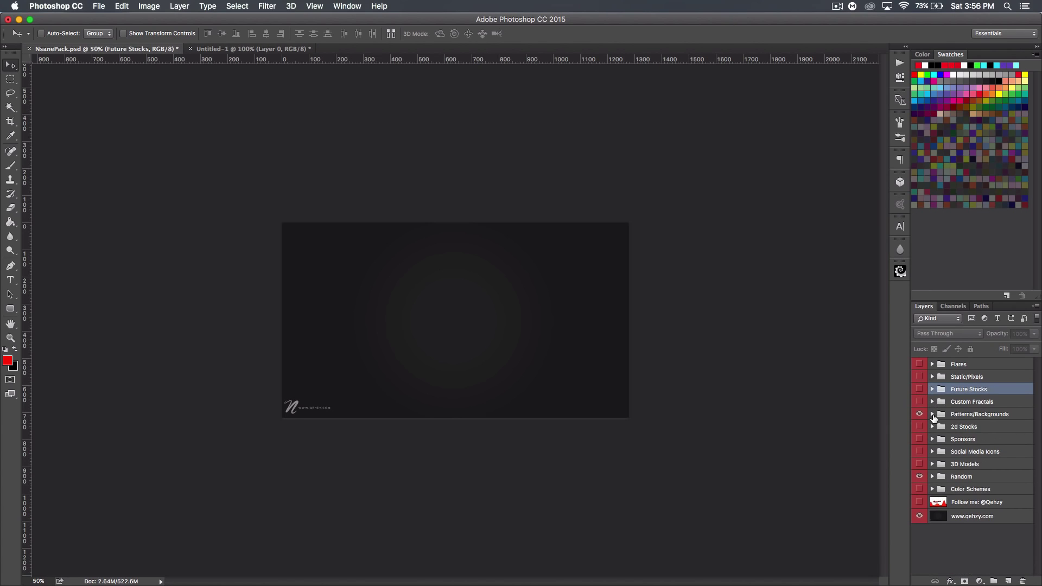
pyautogui.click(932, 414)
pyautogui.scroll(-1, 946, 436)
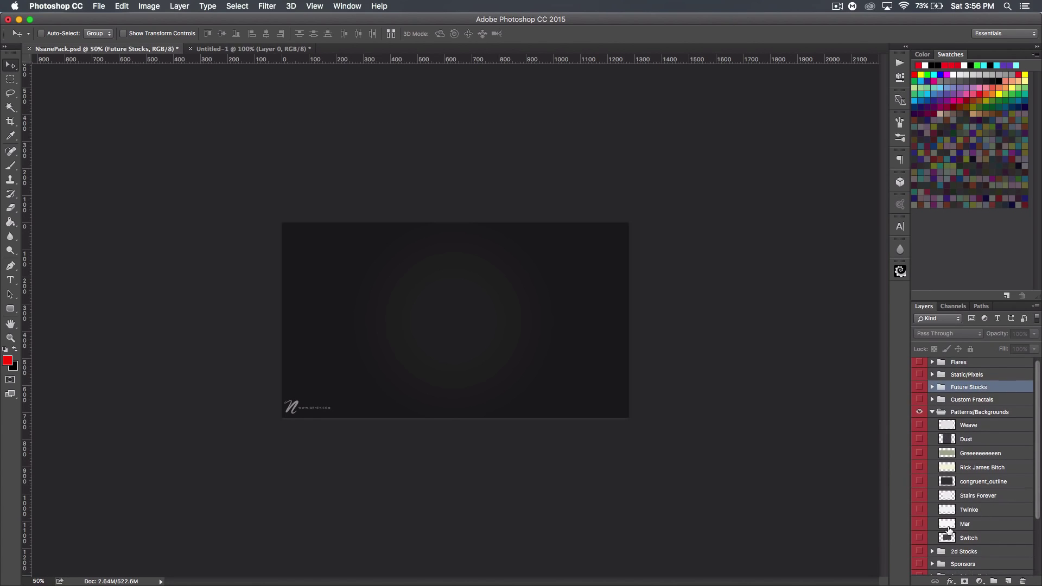
pyautogui.click(919, 524)
pyautogui.click(919, 524)
pyautogui.click(966, 524)
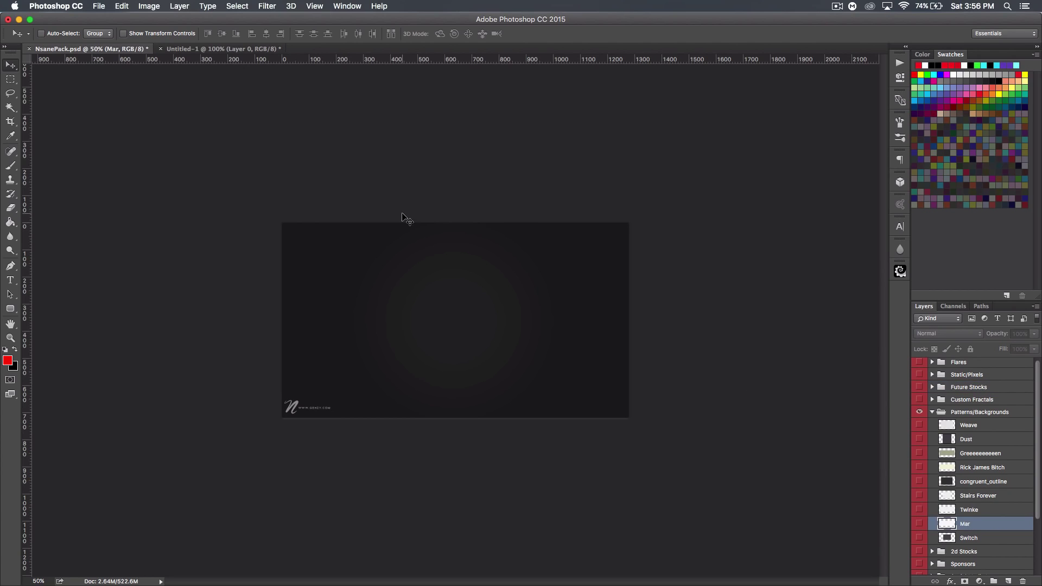
pyautogui.click(211, 52)
pyautogui.moveTo(416, 248); pyautogui.dragTo(445, 228)
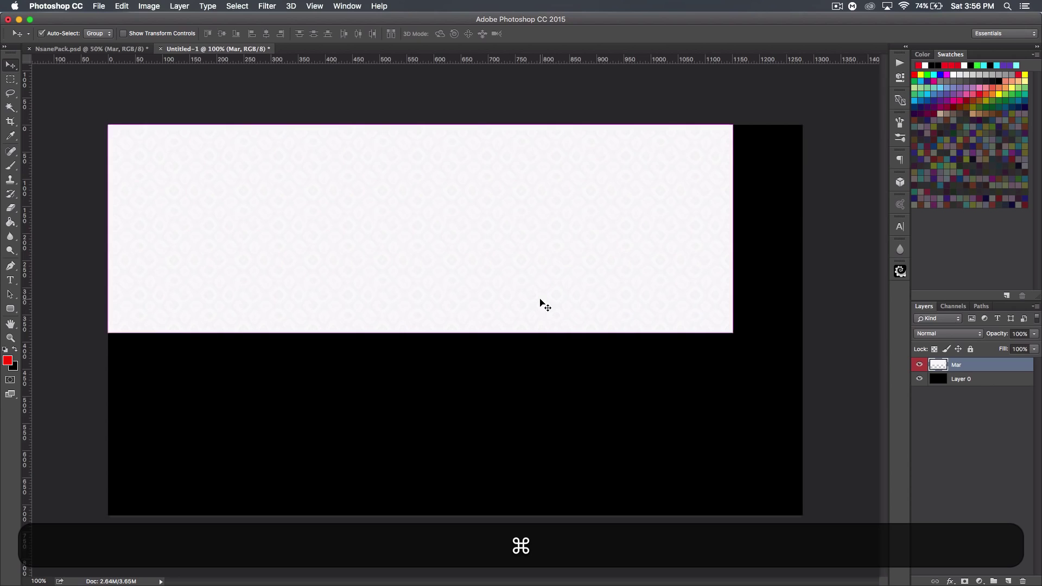
# Step: Scale the Mar pattern to about 111% to span the canvas width, and place a duplicate below it to cover the remaining black area
pyautogui.press('super+t')
pyautogui.moveTo(734, 332); pyautogui.dragTo(800, 373)
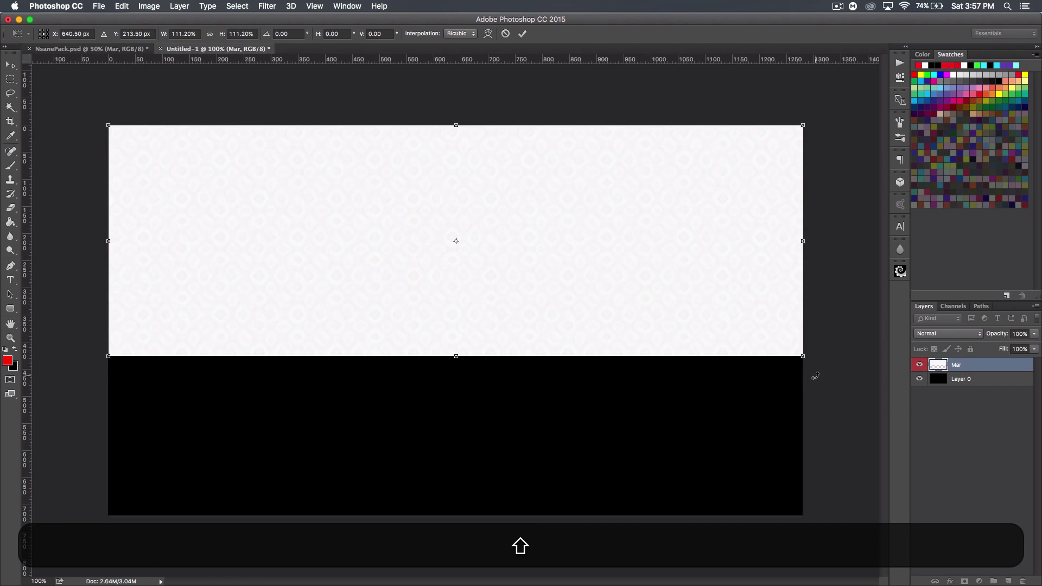
pyautogui.hotkey('shift', 'Return')
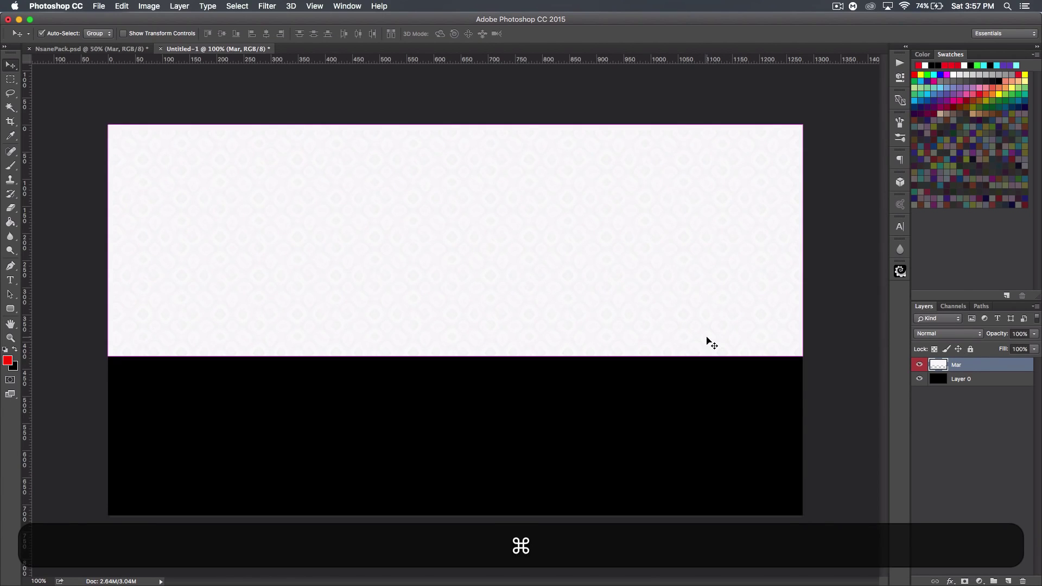
pyautogui.press('super+j')
pyautogui.moveTo(465, 186); pyautogui.dragTo(442, 405)
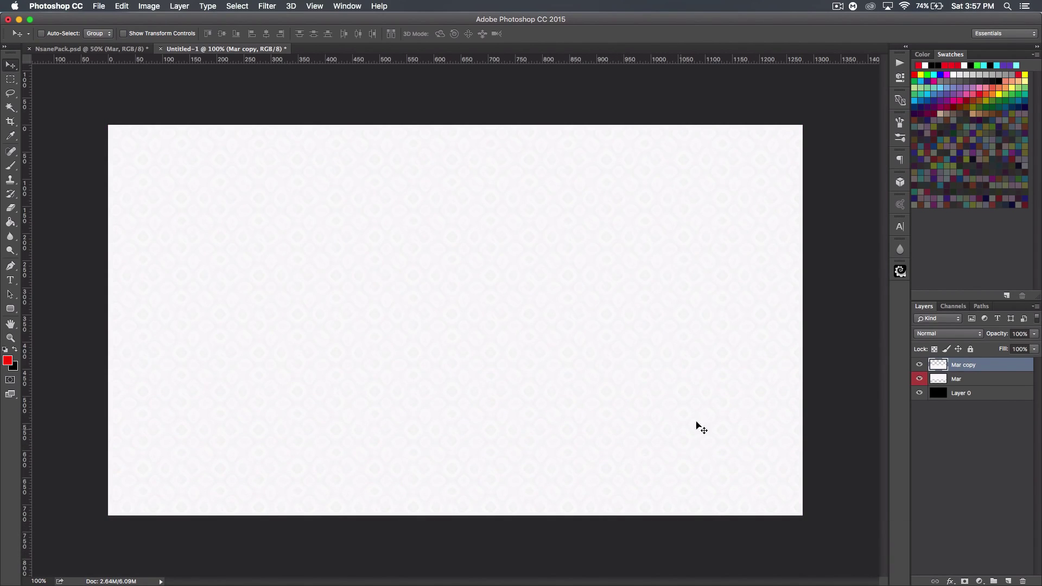
# Step: Merge the two Mar pattern layers into one and invert the result to a dark pattern
pyautogui.moveTo(1002, 369); pyautogui.dragTo(1001, 386)
pyautogui.keyDown('shift'); pyautogui.click(1000, 369); pyautogui.keyUp('shift')
pyautogui.press('shift+super+e')
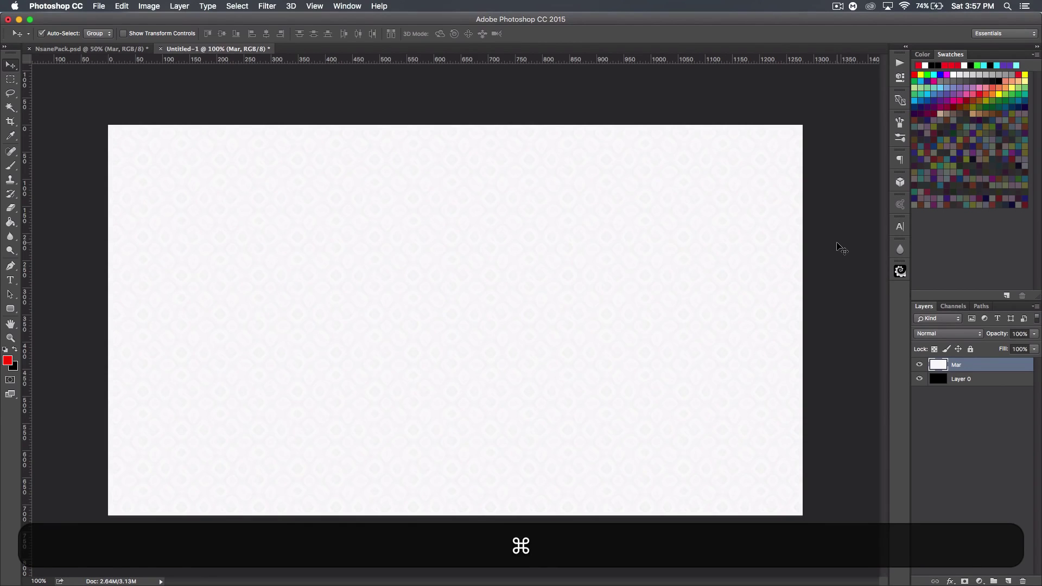
pyautogui.press('super+i')
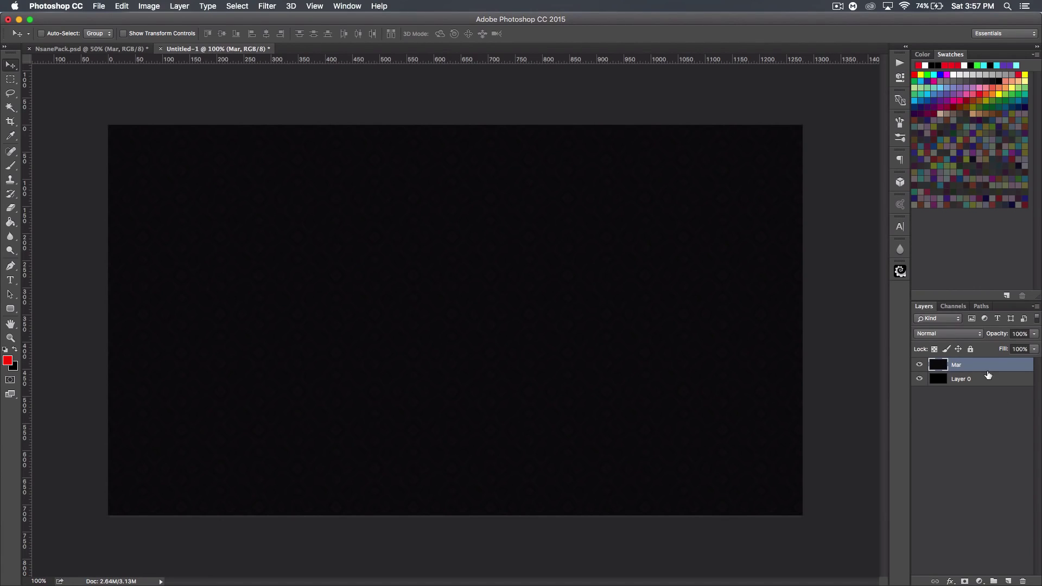
# Step: Add a red solid color fill layer above the Mar pattern with the Overlay blend mode
pyautogui.click(979, 581)
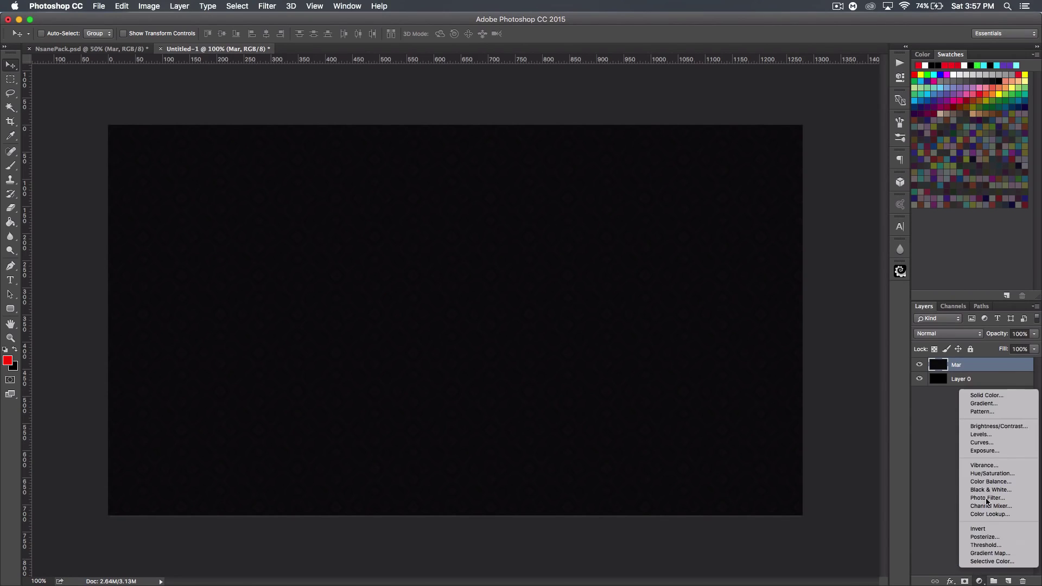
pyautogui.click(986, 395)
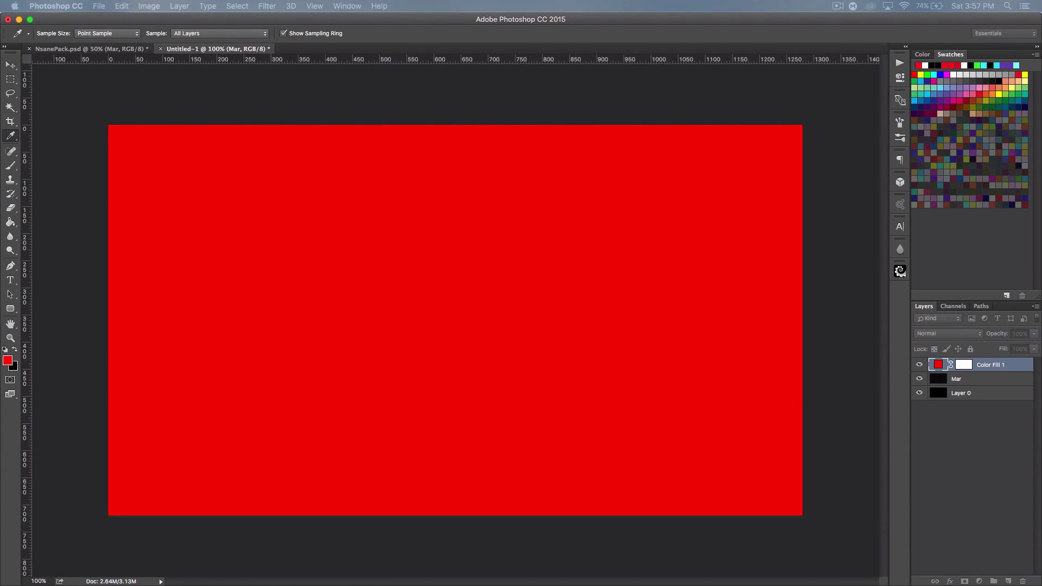
pyautogui.click(570, 142)
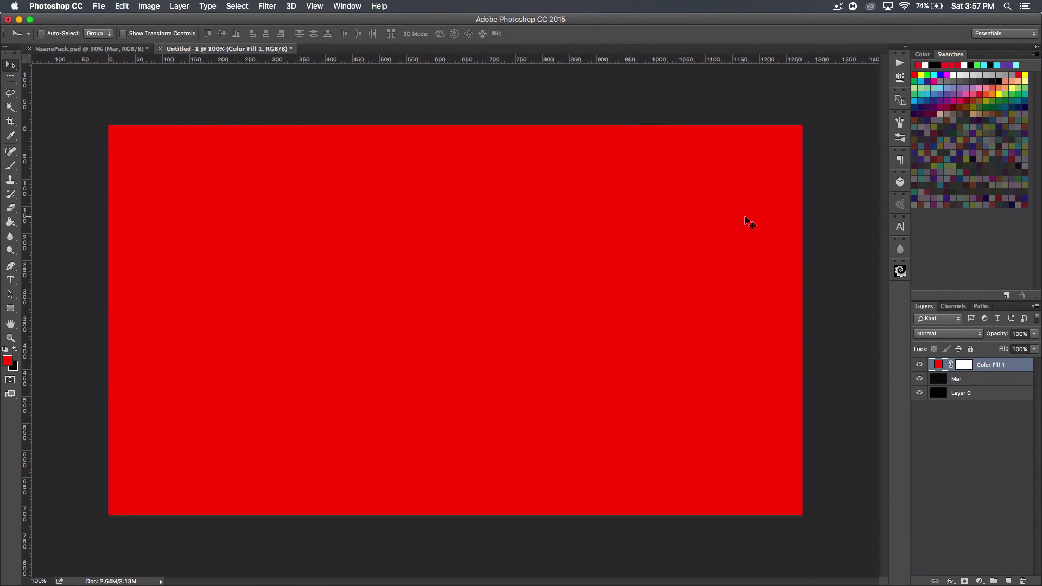
pyautogui.click(955, 334)
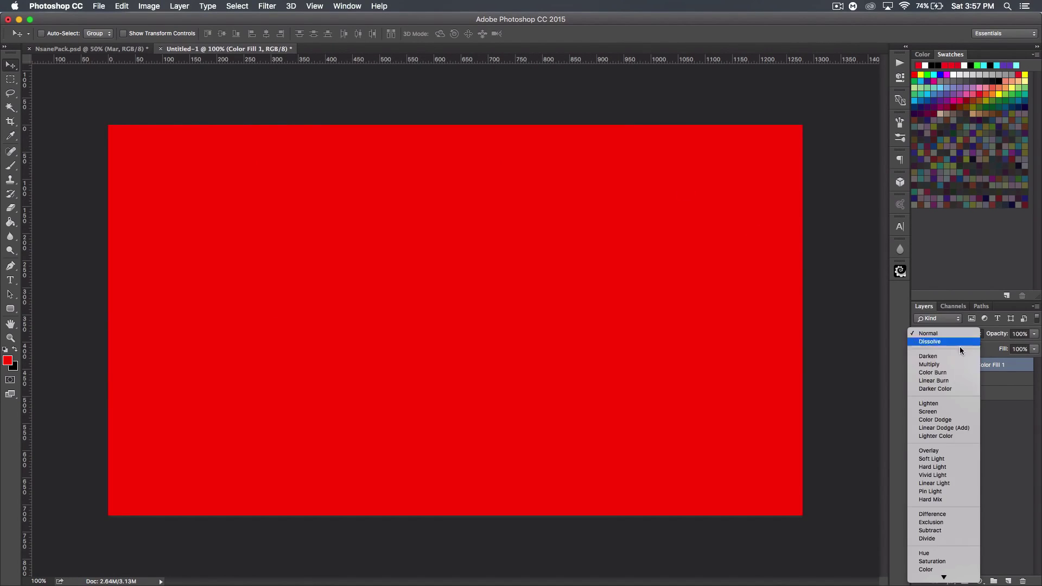
pyautogui.click(933, 451)
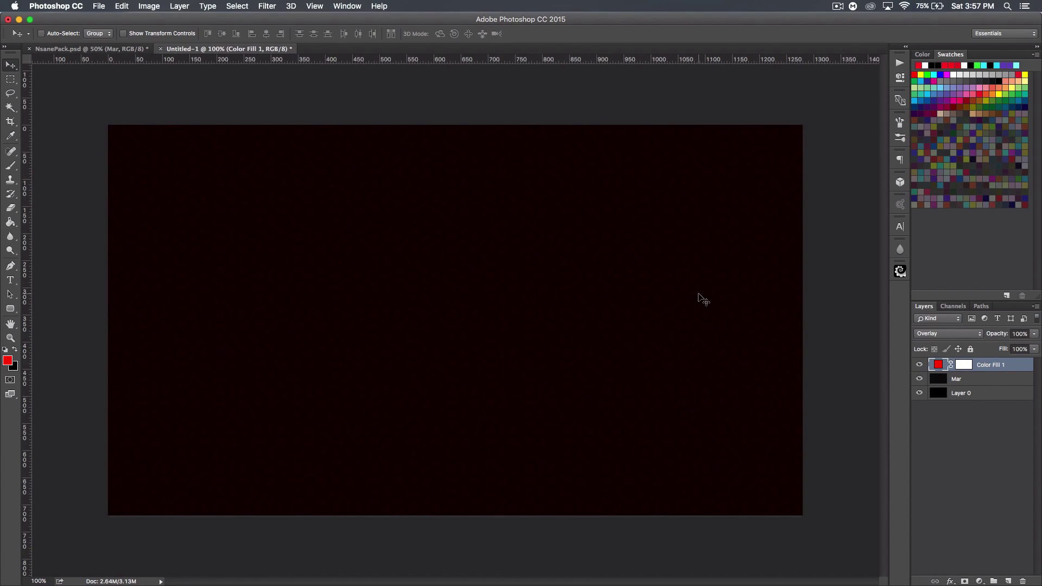
# Step: Duplicate the red overlay fill layer and set the copy's opacity to 45%
pyautogui.press('super+j')
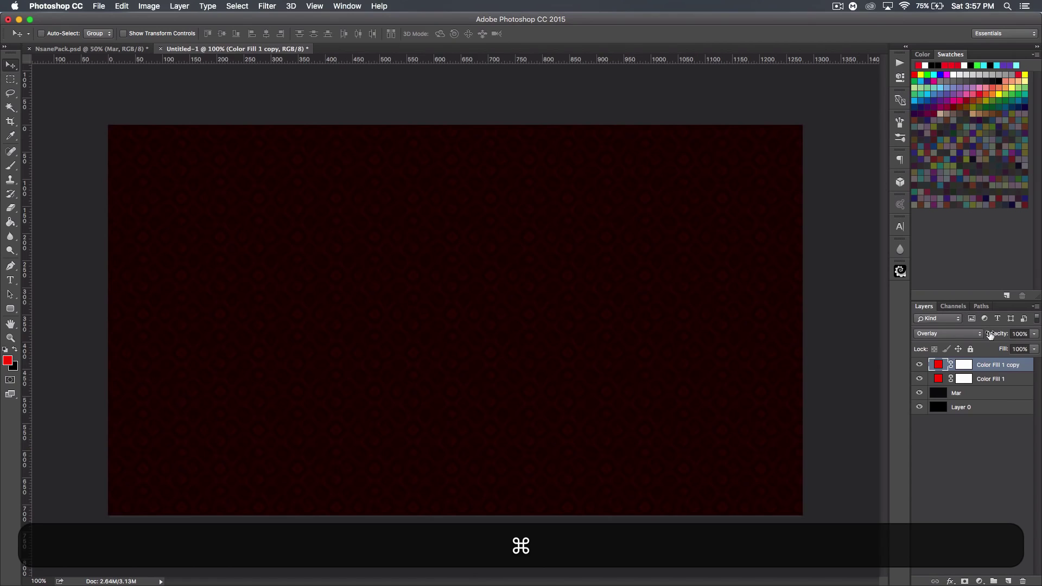
pyautogui.moveTo(1000, 336); pyautogui.dragTo(970, 335)
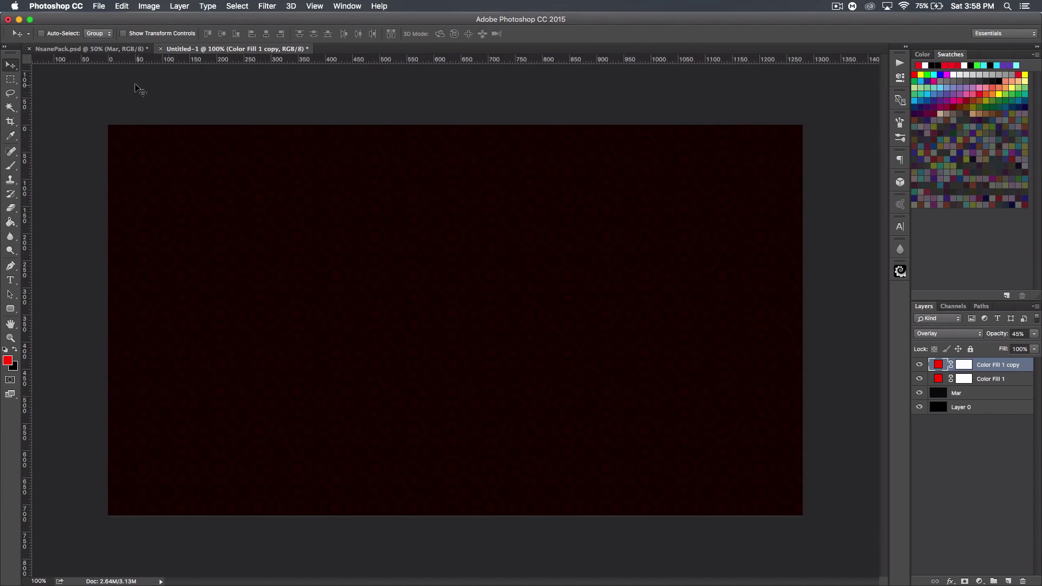
# Step: Copy the Lines on Lines stock from the Future Stocks group of NsanePack.psd onto the new canvas and set its opacity to 8%
pyautogui.click(74, 50)
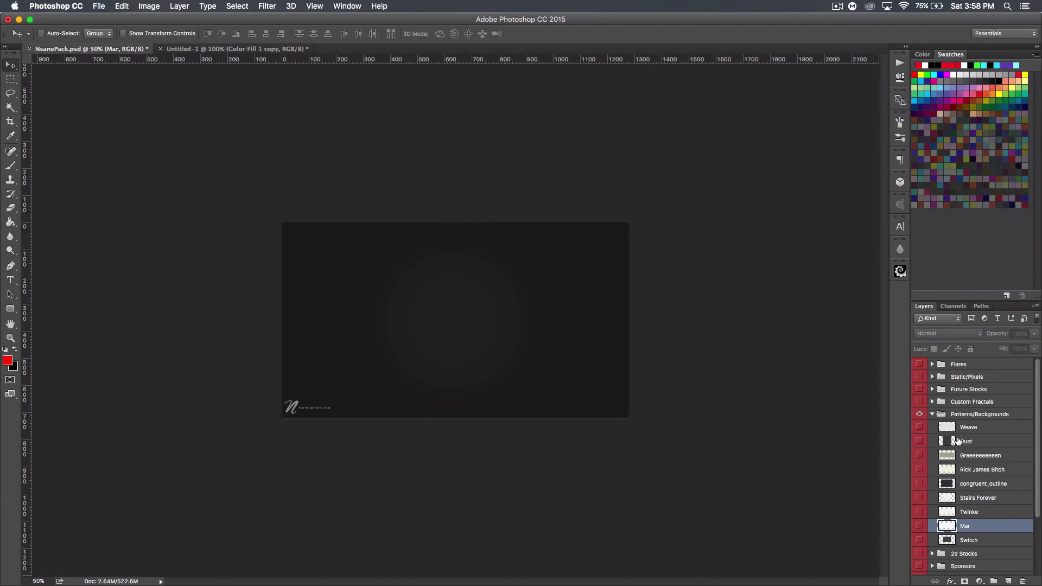
pyautogui.click(934, 414)
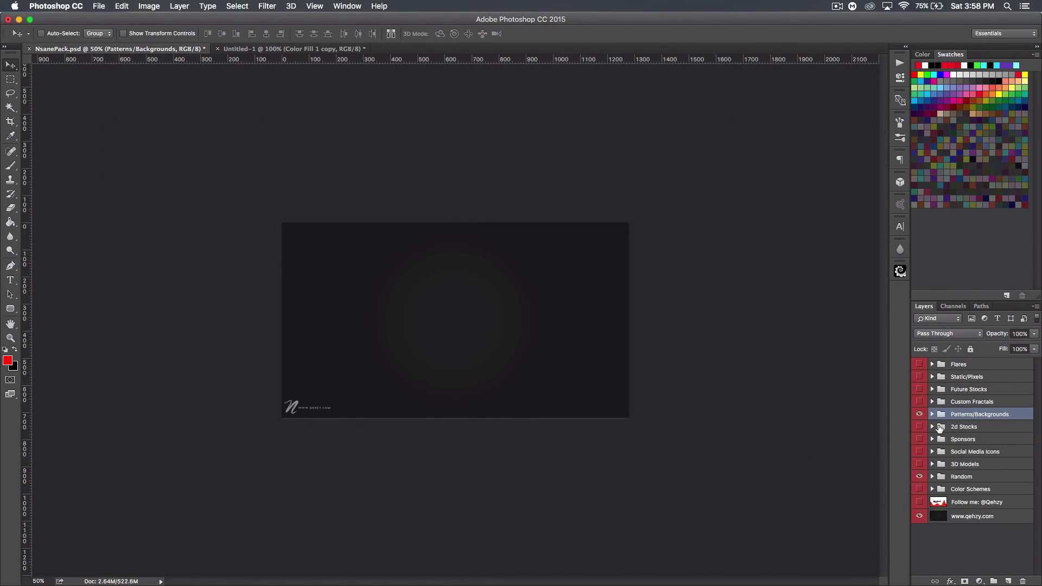
pyautogui.click(932, 390)
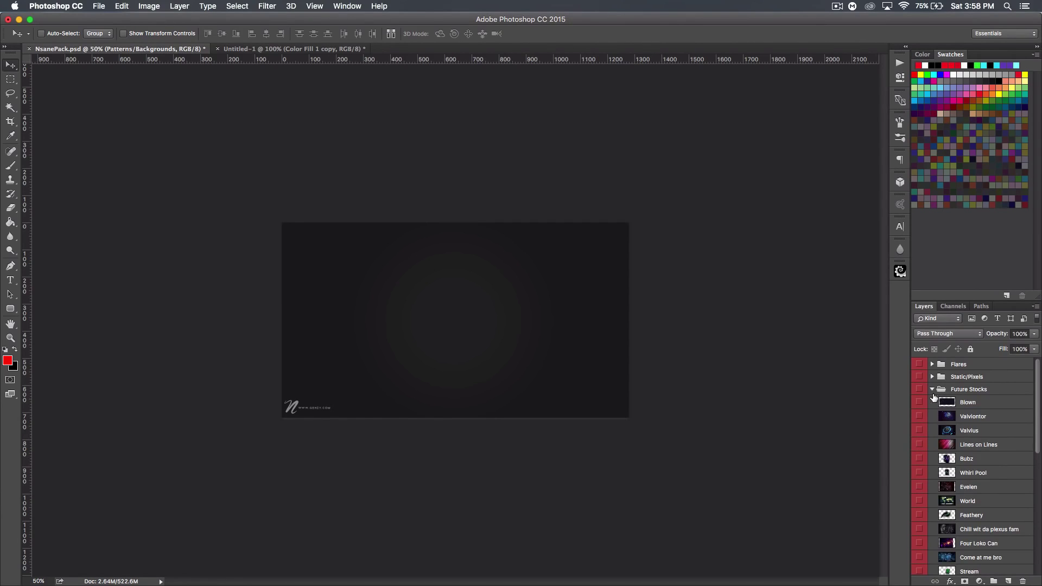
pyautogui.click(975, 444)
pyautogui.moveTo(402, 333); pyautogui.dragTo(378, 358)
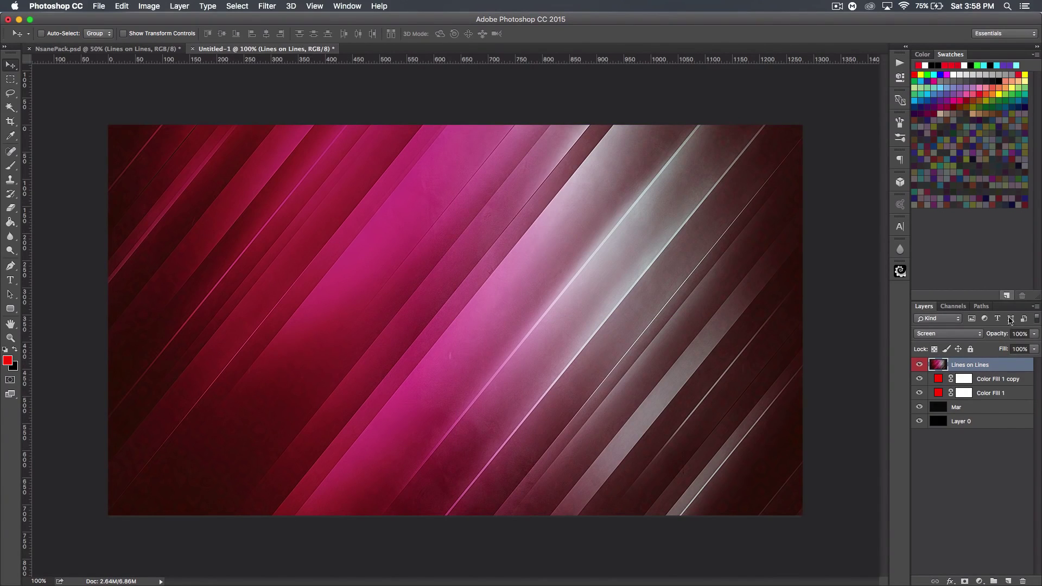
pyautogui.moveTo(1002, 334); pyautogui.dragTo(954, 339)
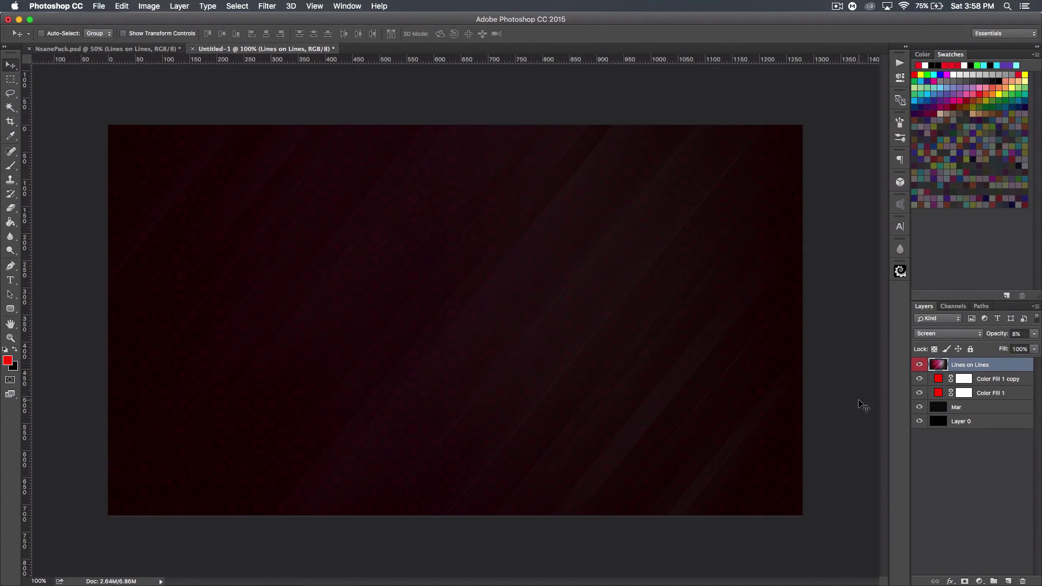
# Step: Duplicate the black Layer 0 to the top of the layer stack and scale the copy about its center to about 41.5%
pyautogui.click(976, 421)
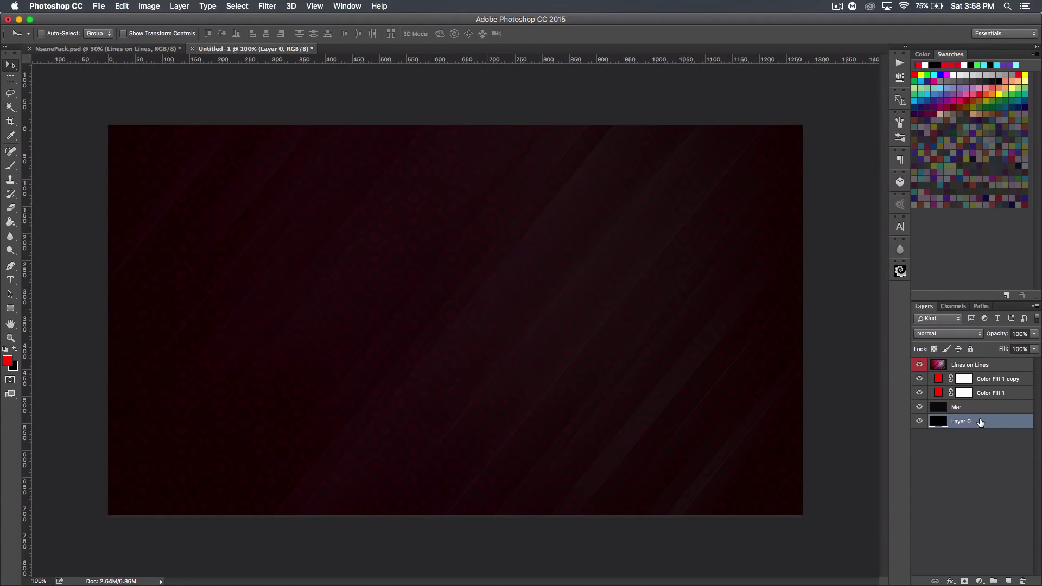
pyautogui.press('super')
pyautogui.press('super+j')
pyautogui.moveTo(980, 422); pyautogui.dragTo(975, 365)
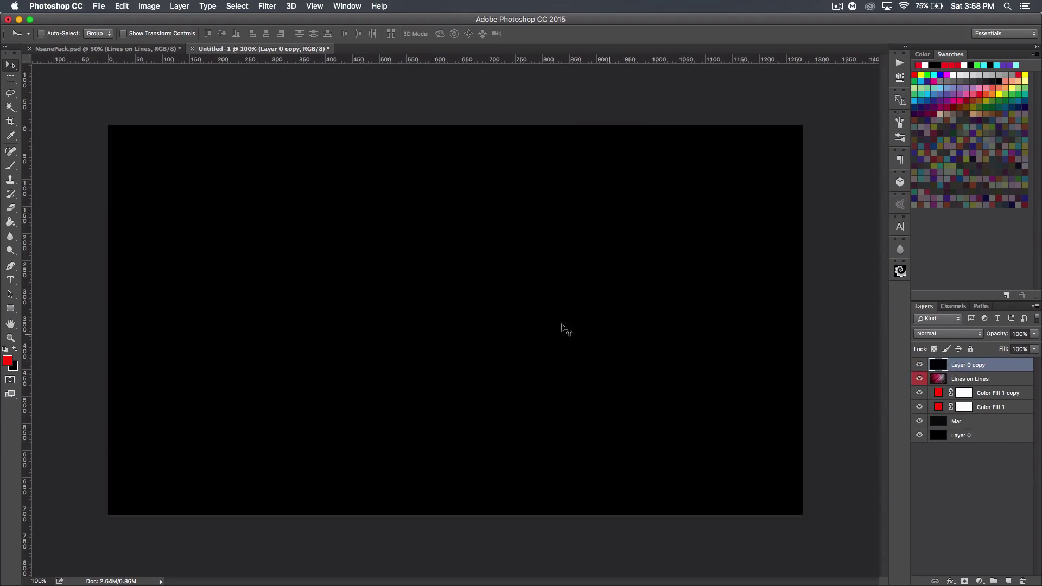
pyautogui.press('super+t')
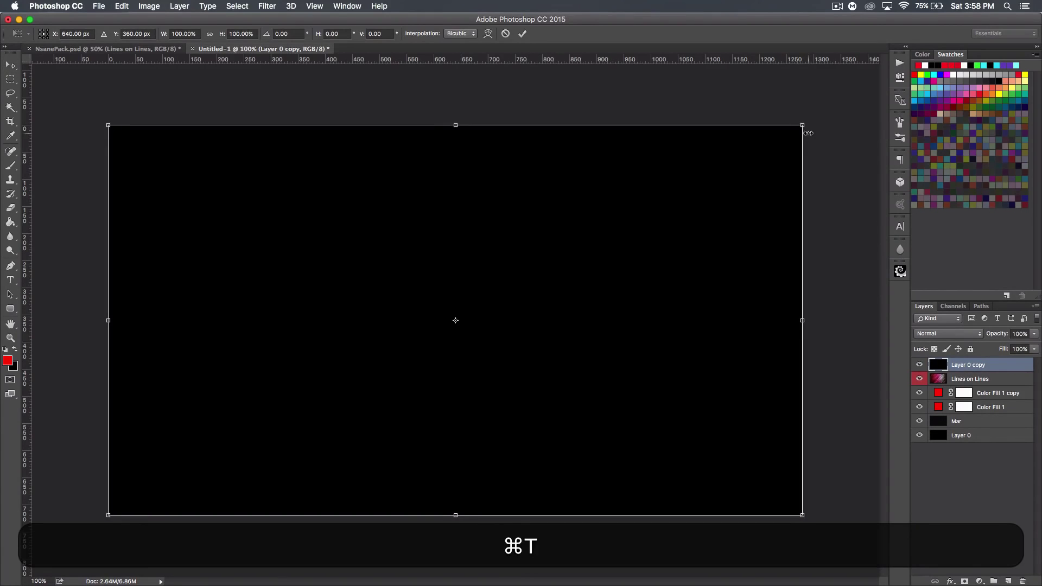
pyautogui.moveTo(803, 125); pyautogui.dragTo(602, 240)
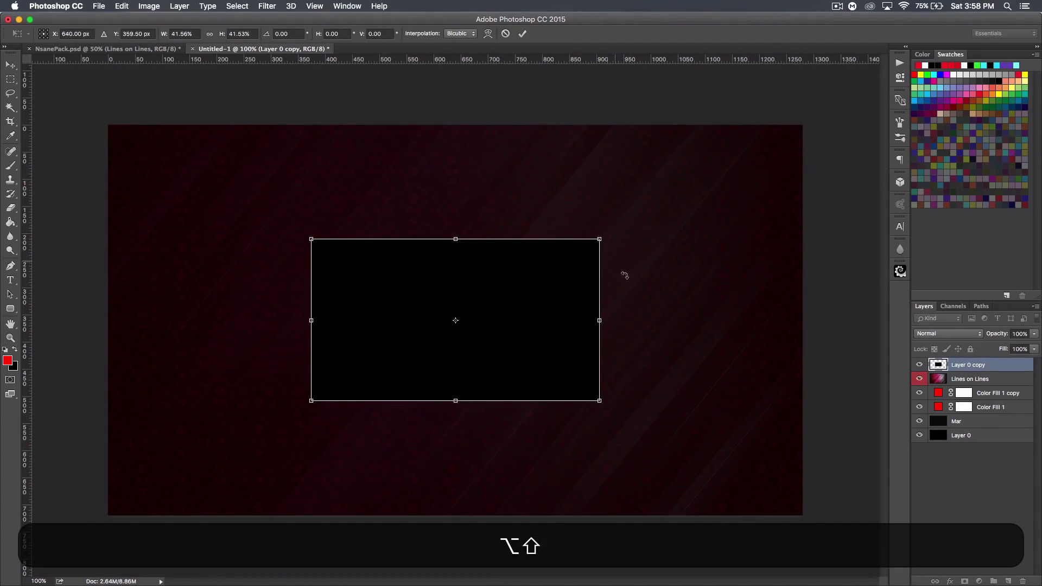
pyautogui.hotkey('shift', 'Return')
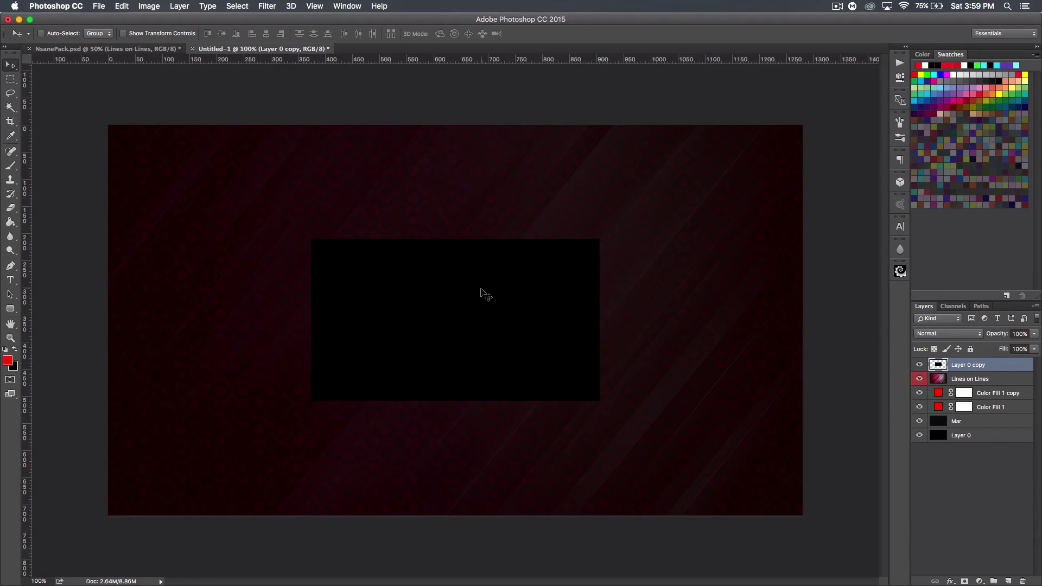
# Step: Arrange two black video boxes side by side by moving the scaled box to one half and placing a duplicate in the other
pyautogui.moveTo(479, 288); pyautogui.dragTo(640, 309)
pyautogui.press('shift+super+j')
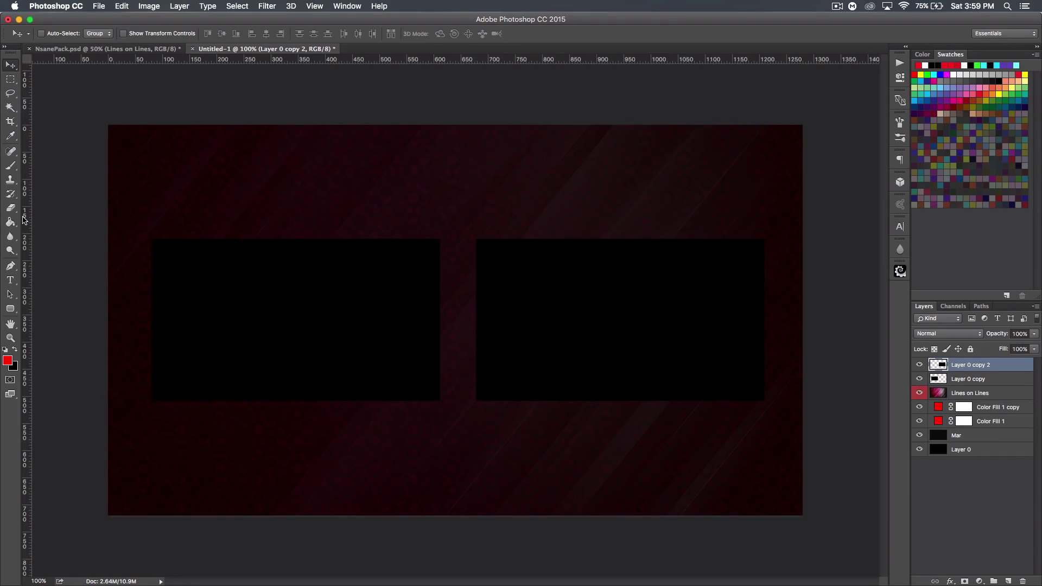
# Step: Toggle the visibility of the document rulers
pyautogui.press('super+r')
pyautogui.press('super+r')
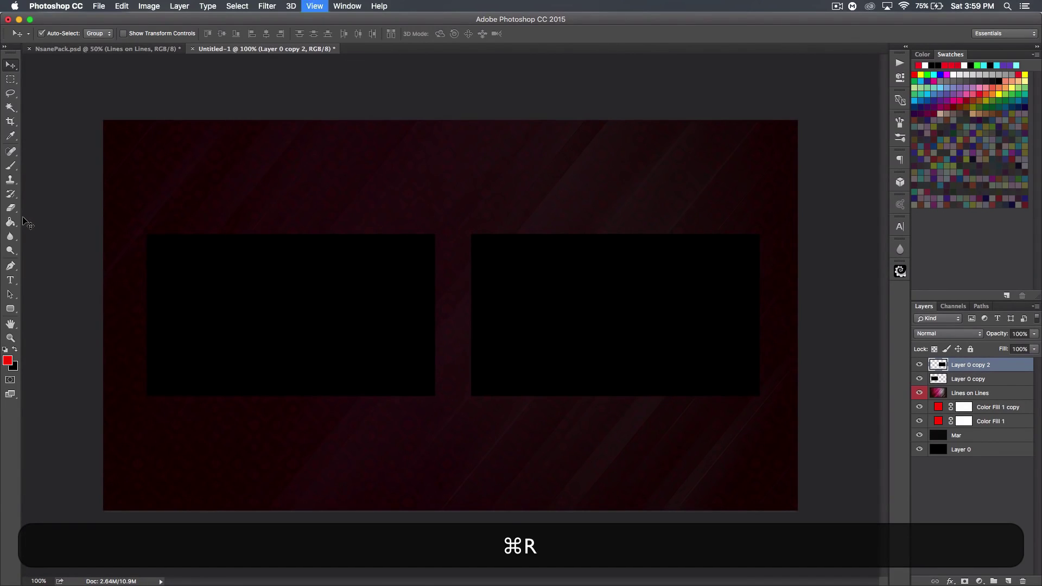
# Step: Place a vertical guide at X 640 px, center the two black video boxes together on it, and hide the guide
pyautogui.moveTo(26, 223); pyautogui.dragTo(459, 240)
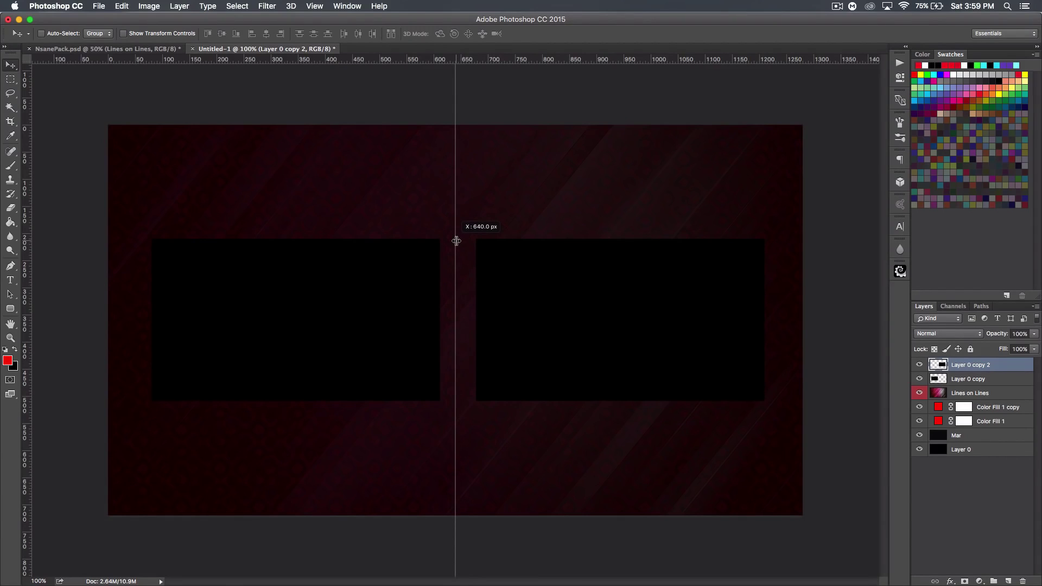
pyautogui.moveTo(455, 241); pyautogui.dragTo(456, 241)
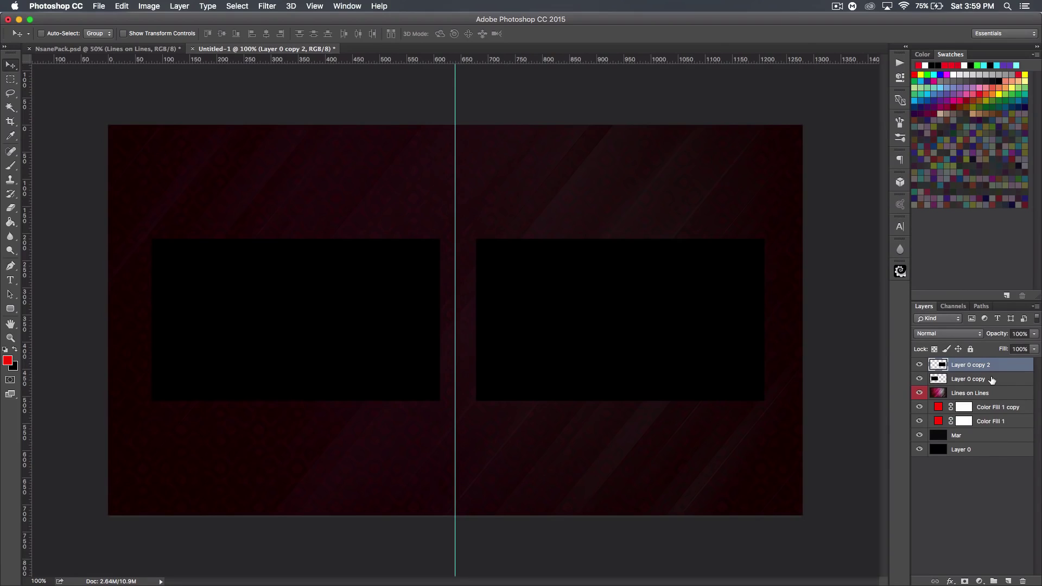
pyautogui.keyDown('shift'); pyautogui.click(976, 380); pyautogui.keyUp('shift')
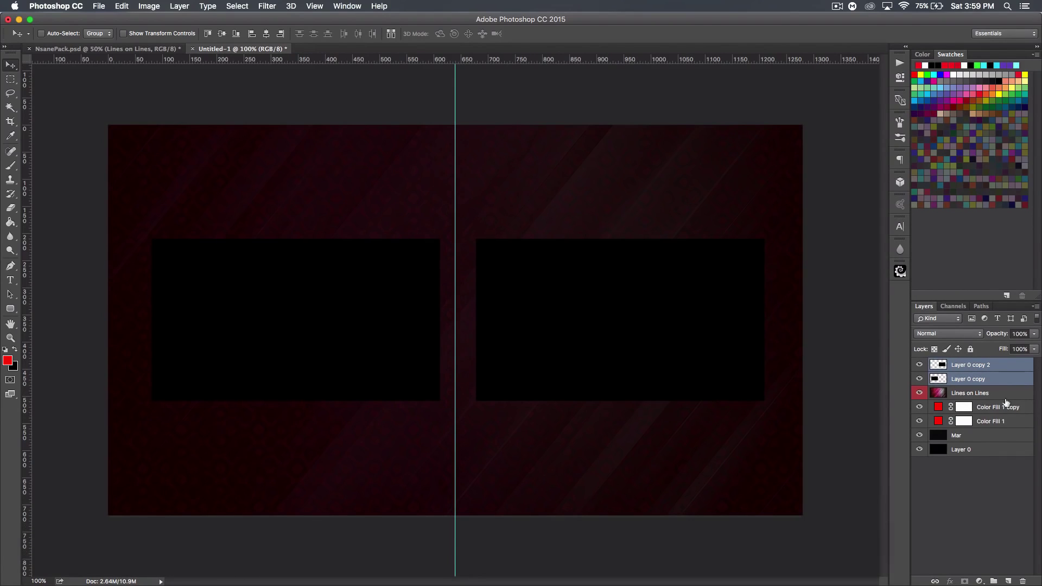
pyautogui.press('super+t')
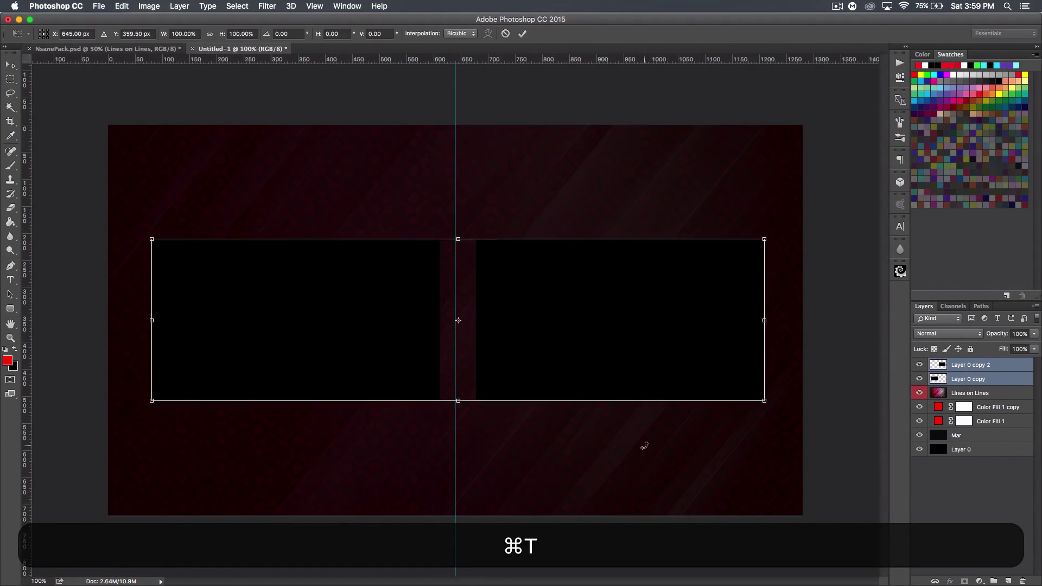
pyautogui.press('Left')
pyautogui.press('Left')
pyautogui.press('Left')
pyautogui.press('Left')
pyautogui.press('Left')
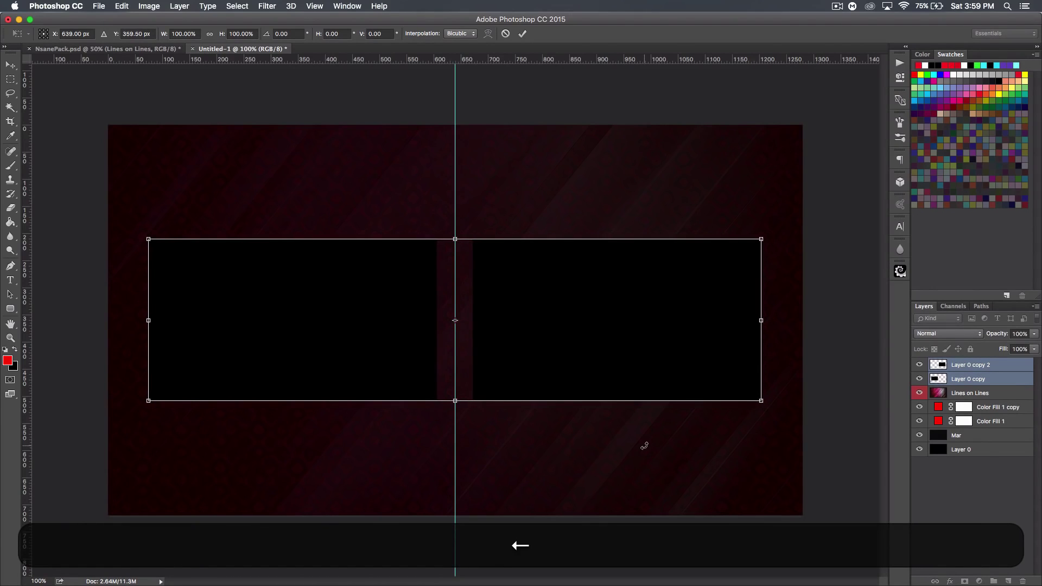
pyautogui.press('Return')
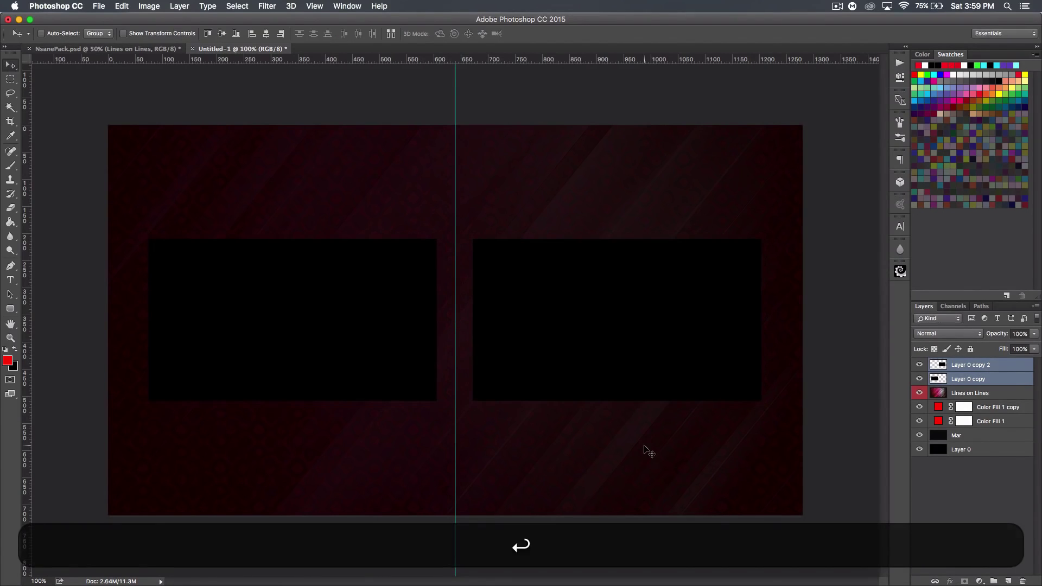
pyautogui.press('super+h')
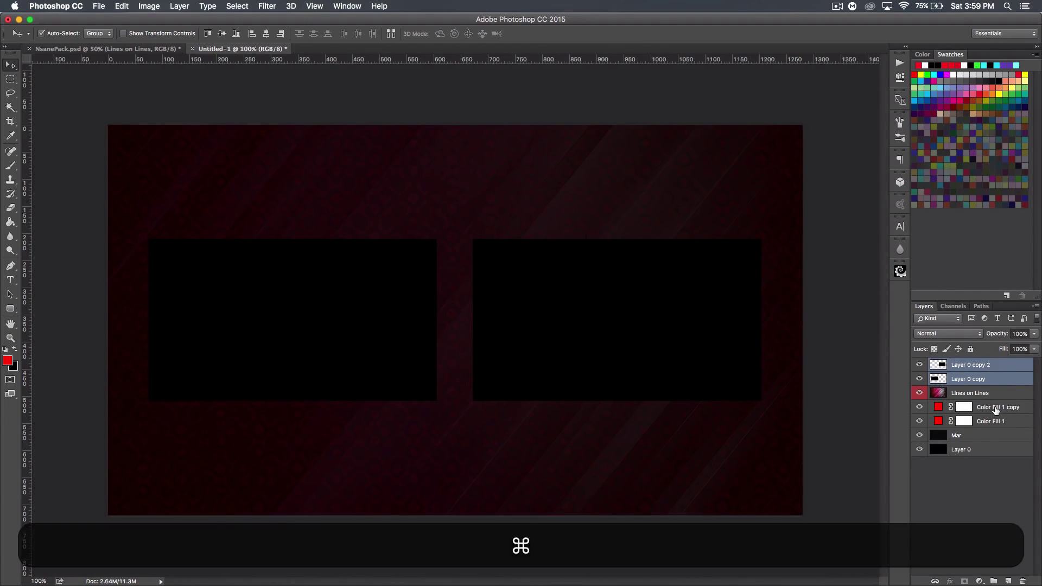
# Step: Merge the two selected video box layers and rename the merged layer Boxes
pyautogui.press('super+e')
pyautogui.doubleClick(960, 364)
pyautogui.write('BOxes')
pyautogui.press('Return')
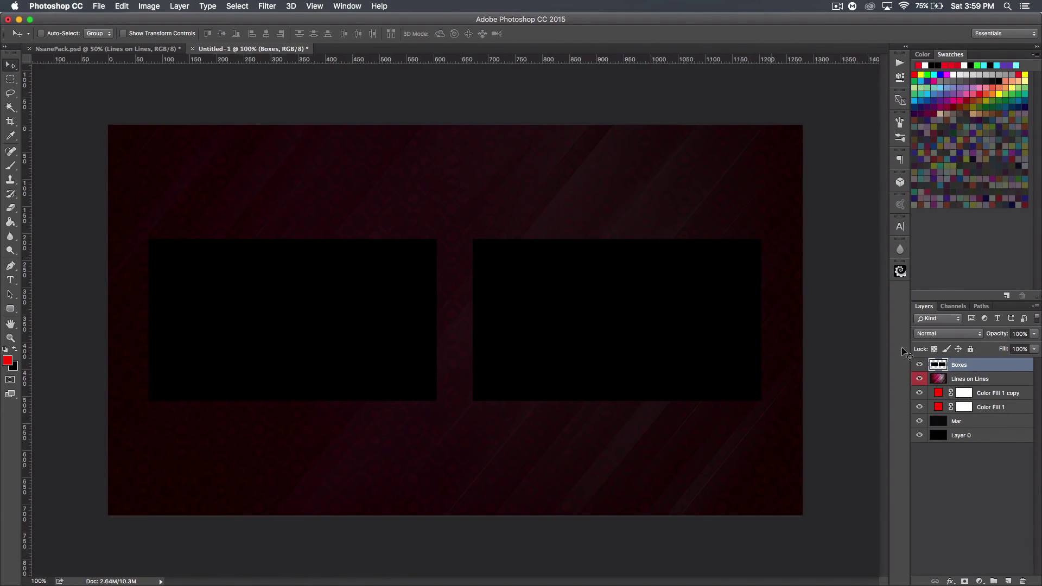
# Step: Open the Boxes layer's style settings and try a Gradient Overlay at 21% opacity, leaving it switched off
pyautogui.doubleClick(995, 368)
pyautogui.moveTo(550, 98); pyautogui.dragTo(830, 182)
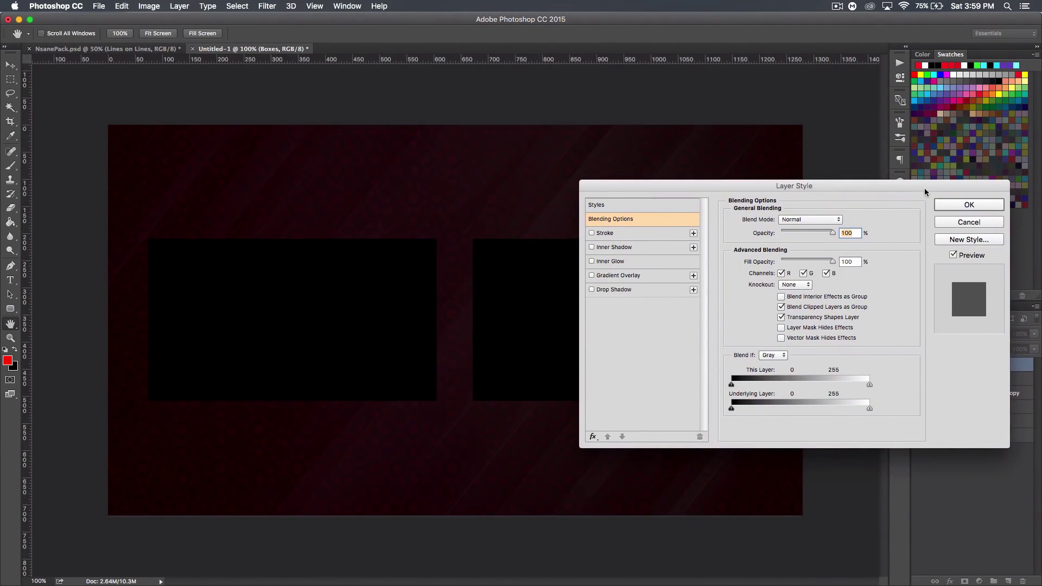
pyautogui.click(625, 275)
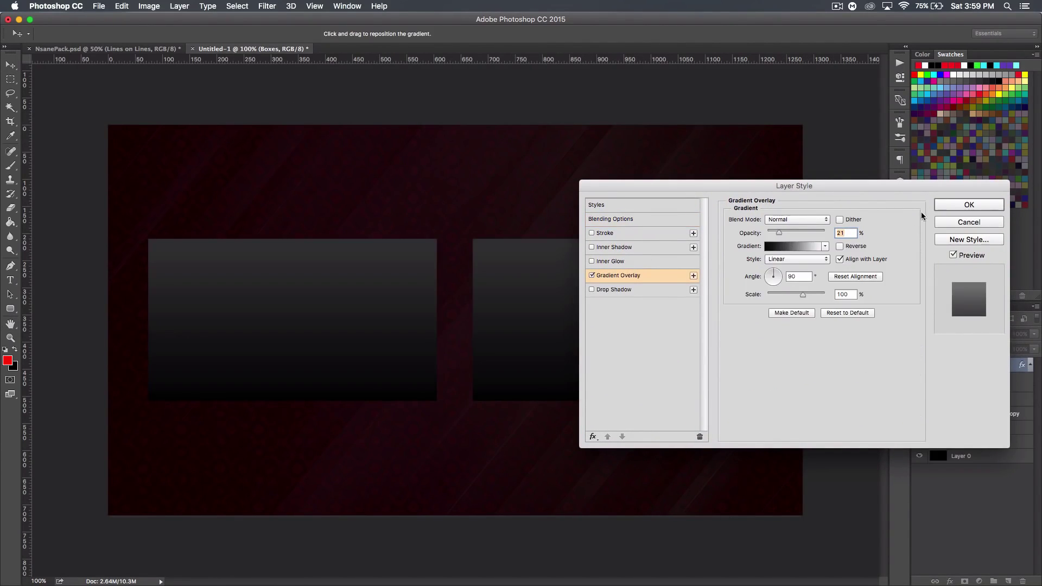
pyautogui.click(591, 276)
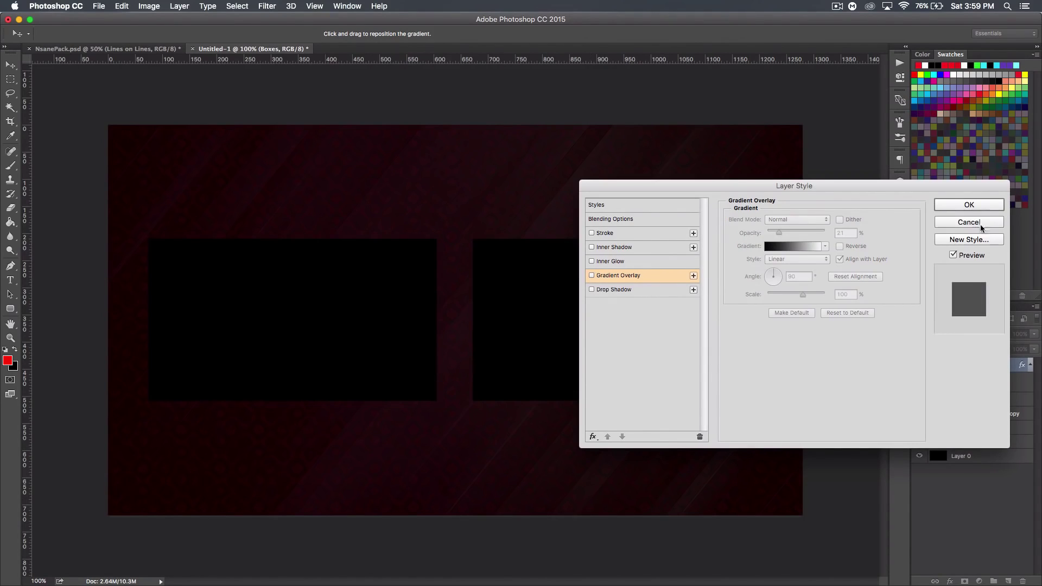
# Step: Add a 2 px outside Linear Light stroke to the boxes with a non-reversed red Foreground to Transparent gradient
pyautogui.click(614, 234)
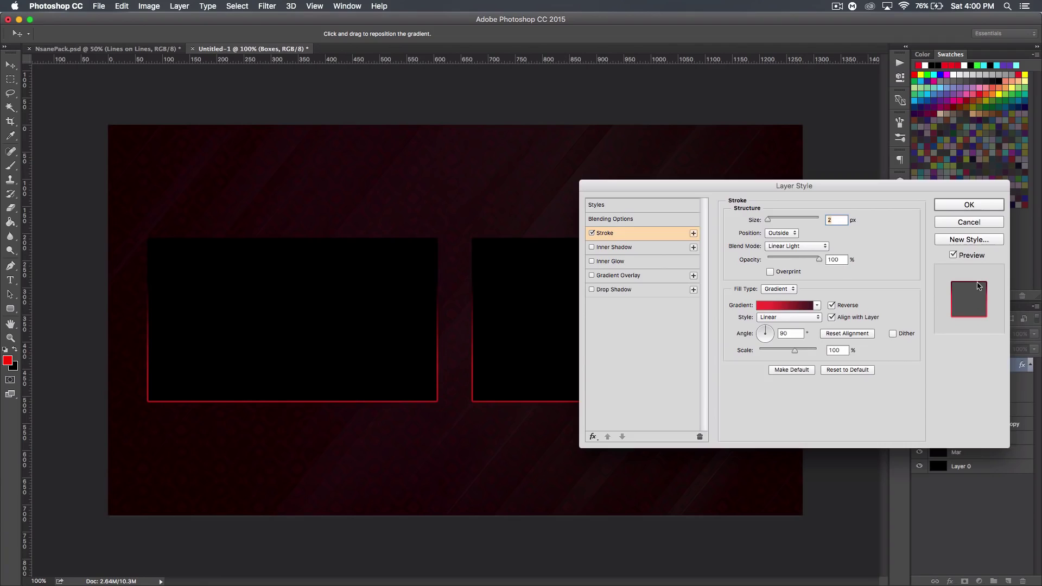
pyautogui.click(792, 308)
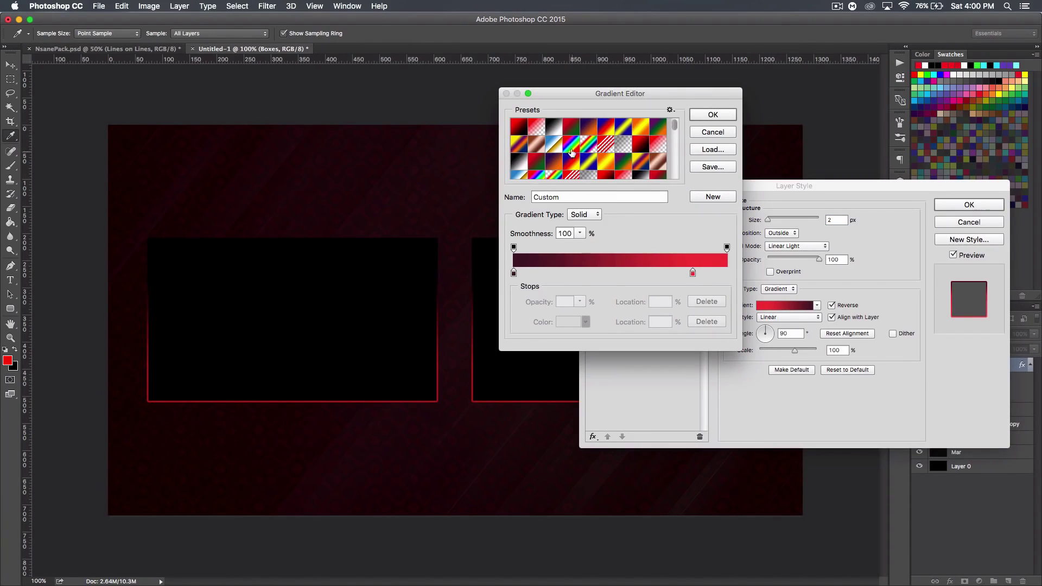
pyautogui.click(536, 126)
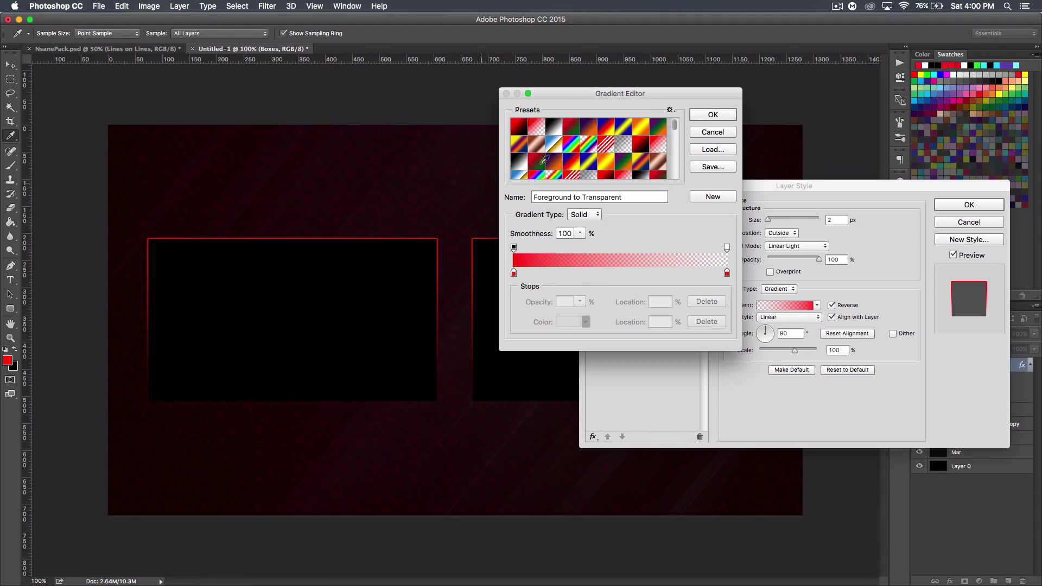
pyautogui.click(705, 115)
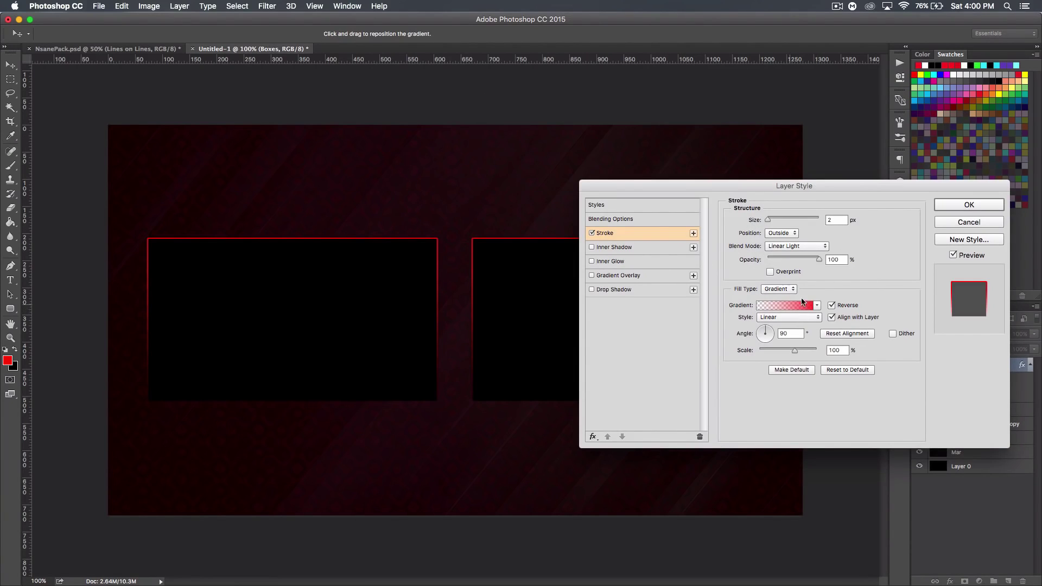
pyautogui.click(832, 305)
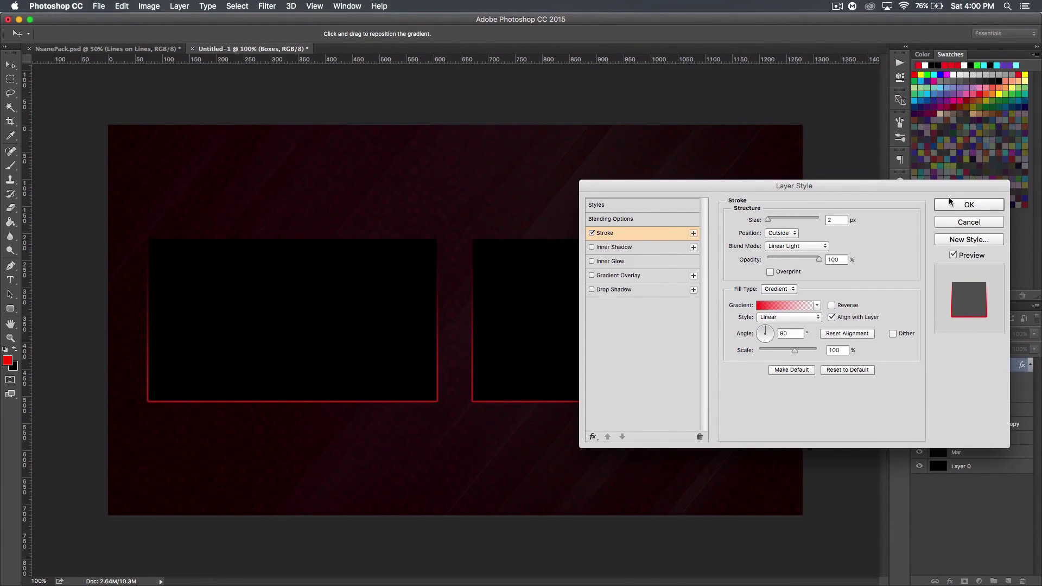
# Step: Try a Drop Shadow on the boxes, switch it off, and apply the layer style with only the stroke
pyautogui.click(611, 290)
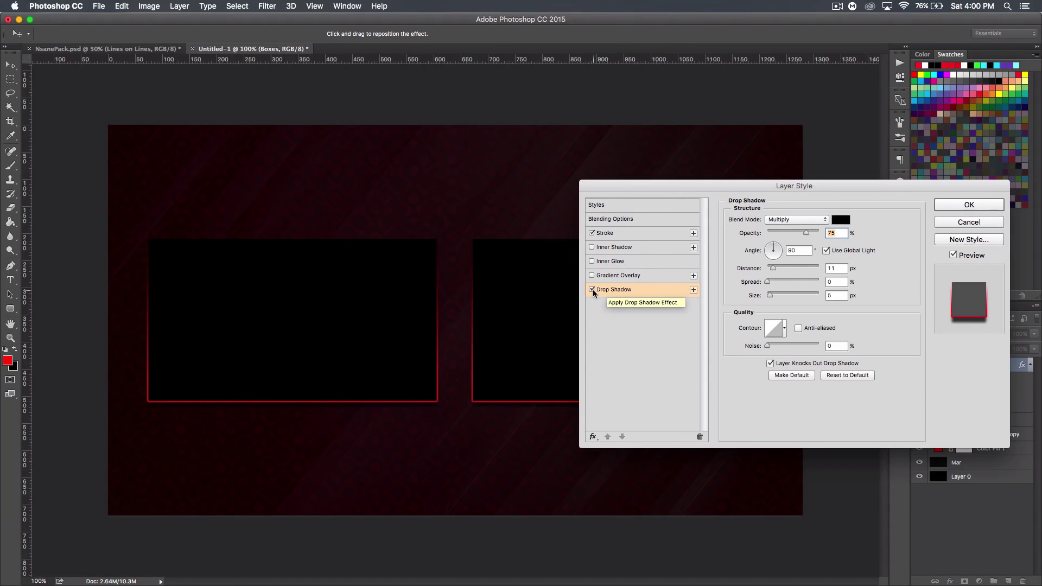
pyautogui.click(591, 289)
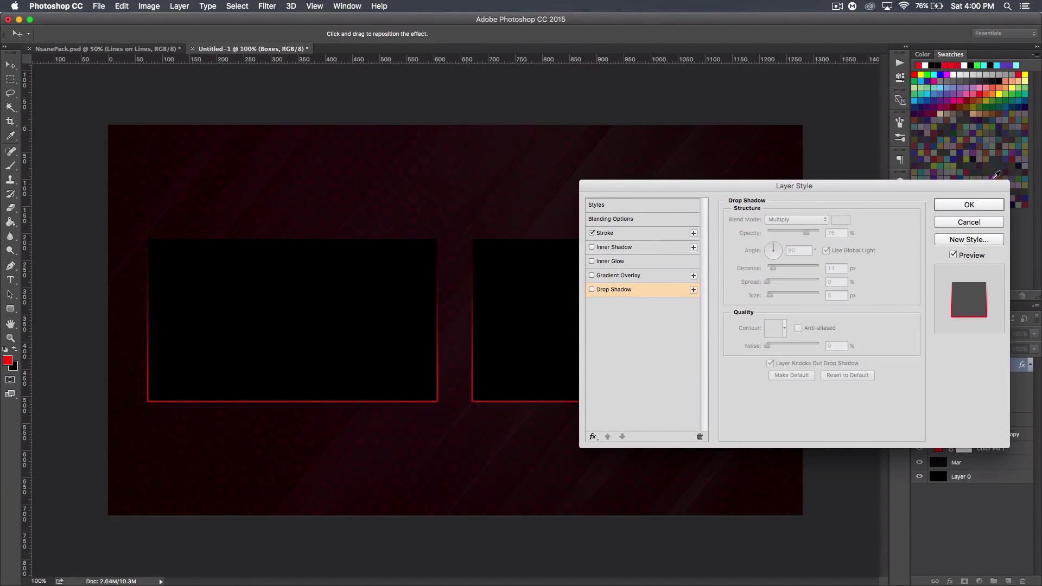
pyautogui.click(981, 206)
pyautogui.click(1029, 367)
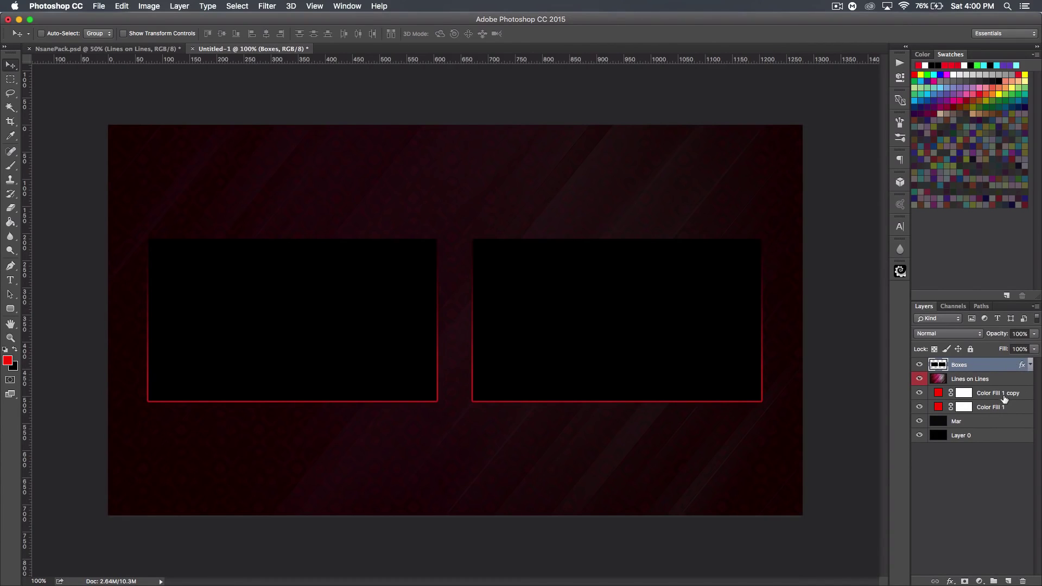
# Step: On a new layer, draw a red rectangle about 206 × 47 px directly under the left box, aligned with its left edge
pyautogui.click(1007, 580)
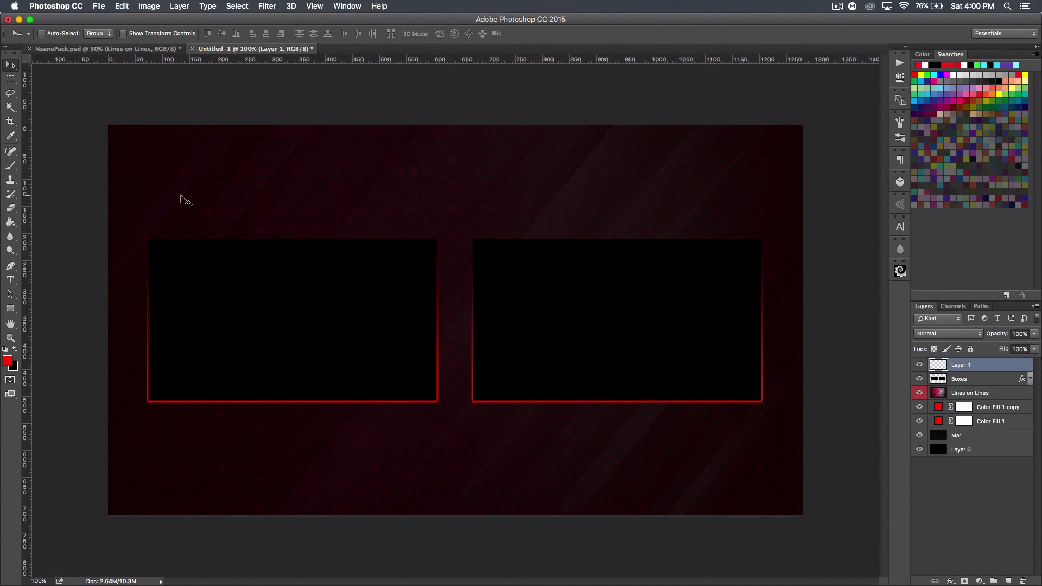
pyautogui.moveTo(12, 310); pyautogui.dragTo(70, 309)
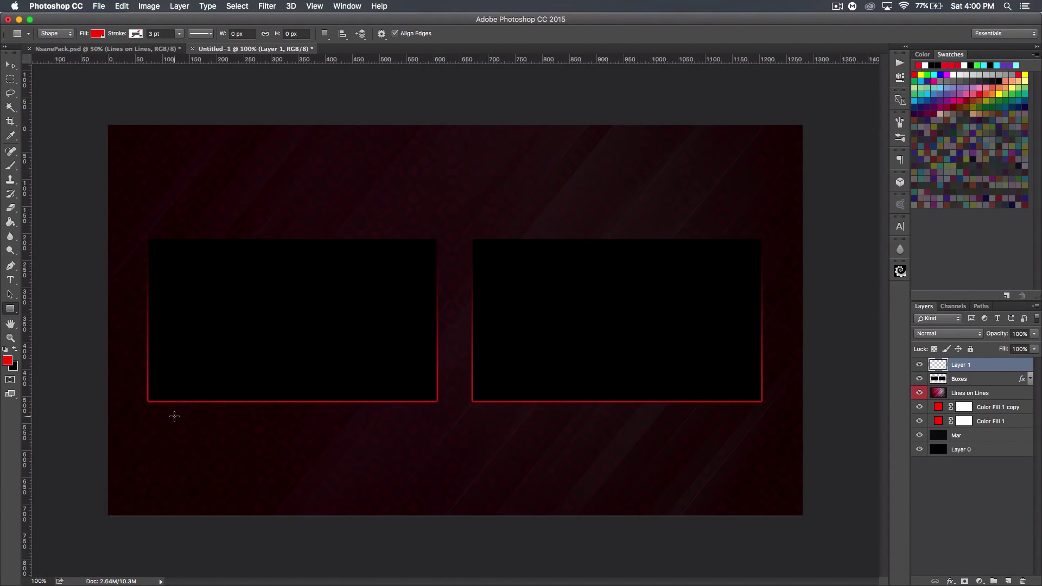
pyautogui.press('super+equal')
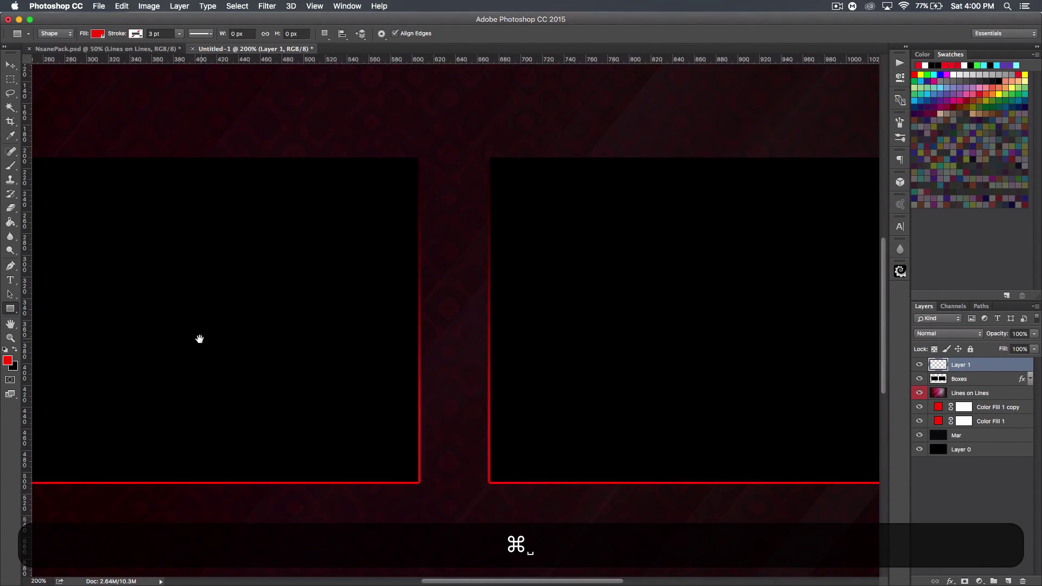
pyautogui.press('super+equal')
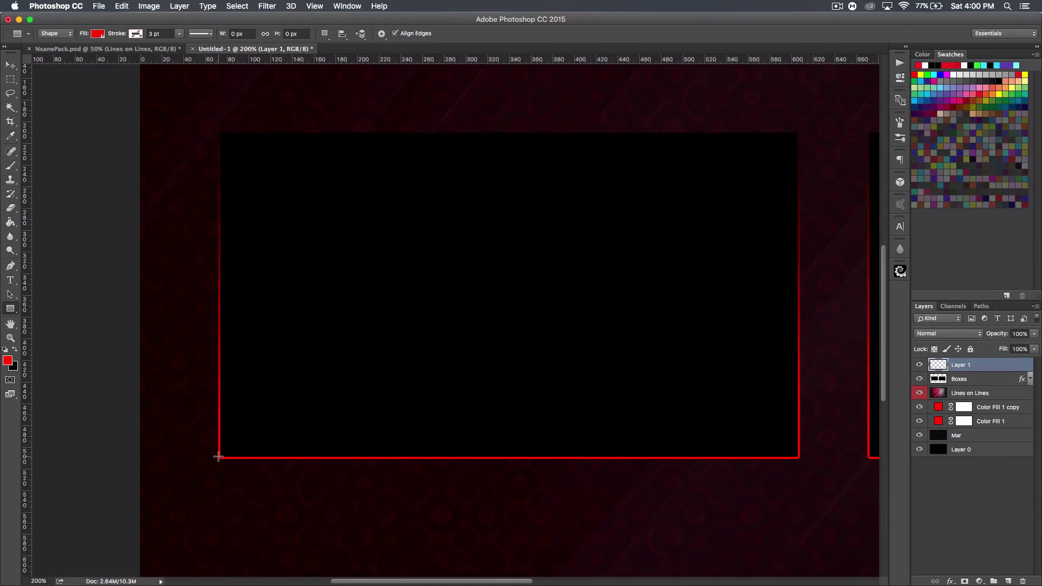
pyautogui.moveTo(217, 457); pyautogui.dragTo(441, 508)
pyautogui.click(11, 65)
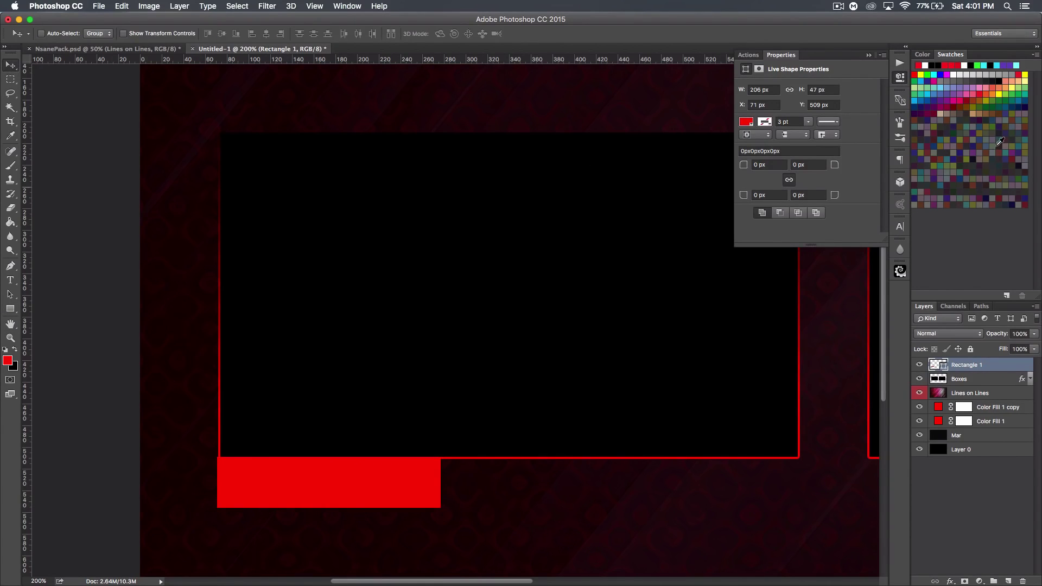
pyautogui.click(869, 55)
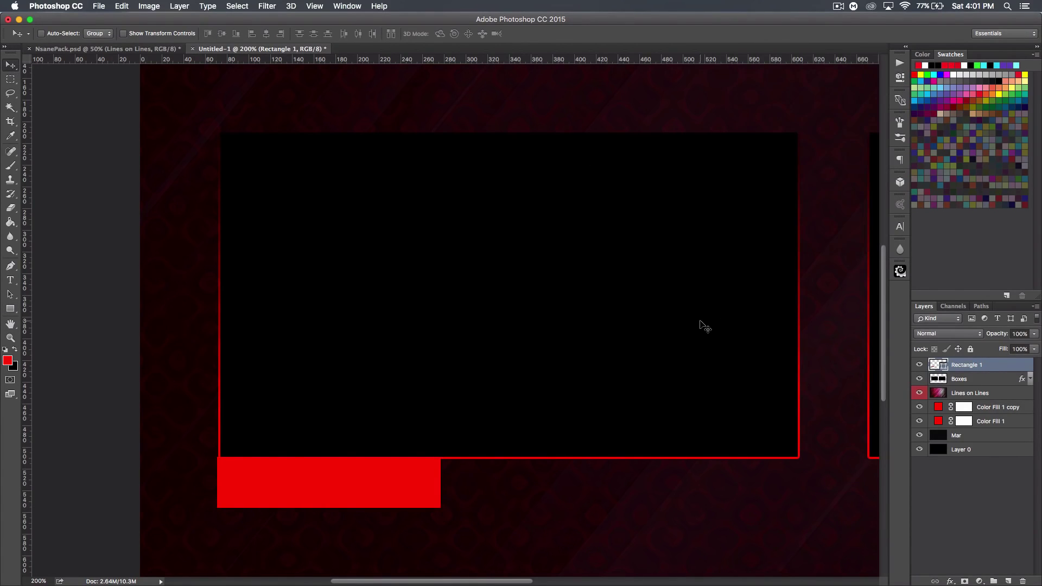
pyautogui.press('Right')
pyautogui.press('Right')
pyautogui.press('Left')
# Step: Rasterize the red rectangle and slant its right side by distorting the upper-right corner outward about 50 px
pyautogui.rightClick(1008, 370)
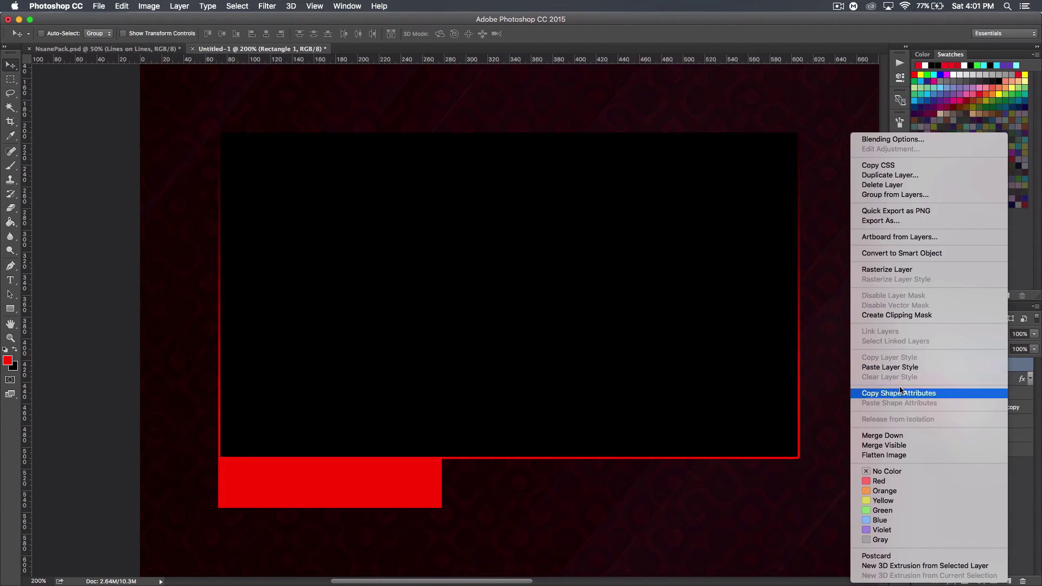
pyautogui.click(914, 272)
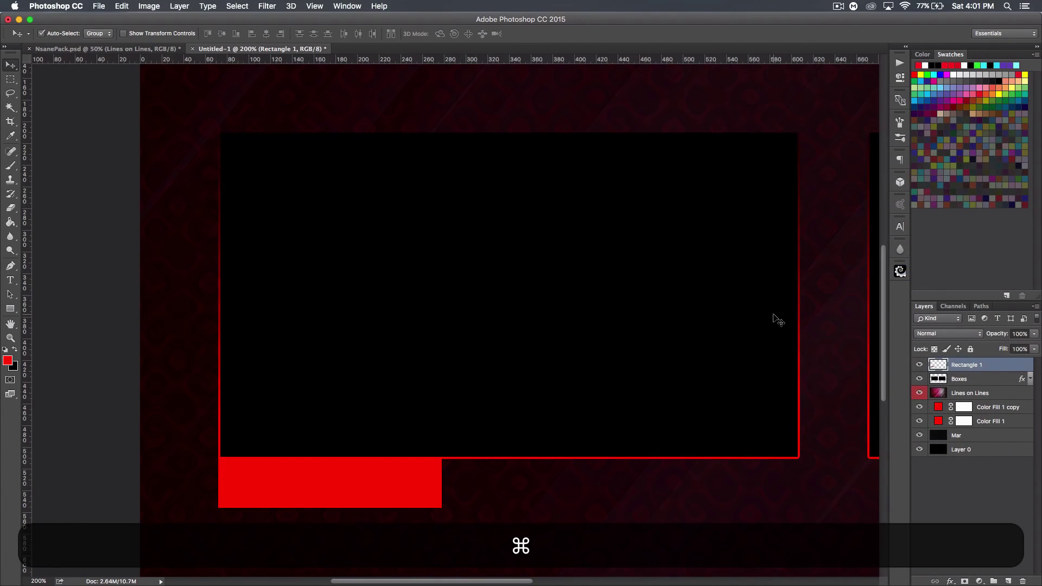
pyautogui.press('super+t')
pyautogui.press('super')
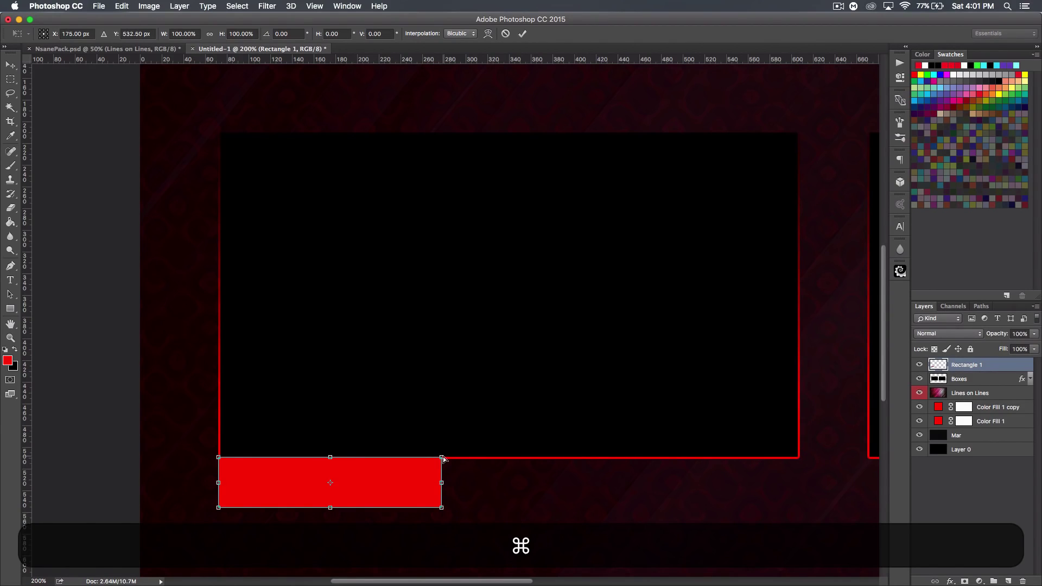
pyautogui.moveTo(443, 459); pyautogui.dragTo(501, 452)
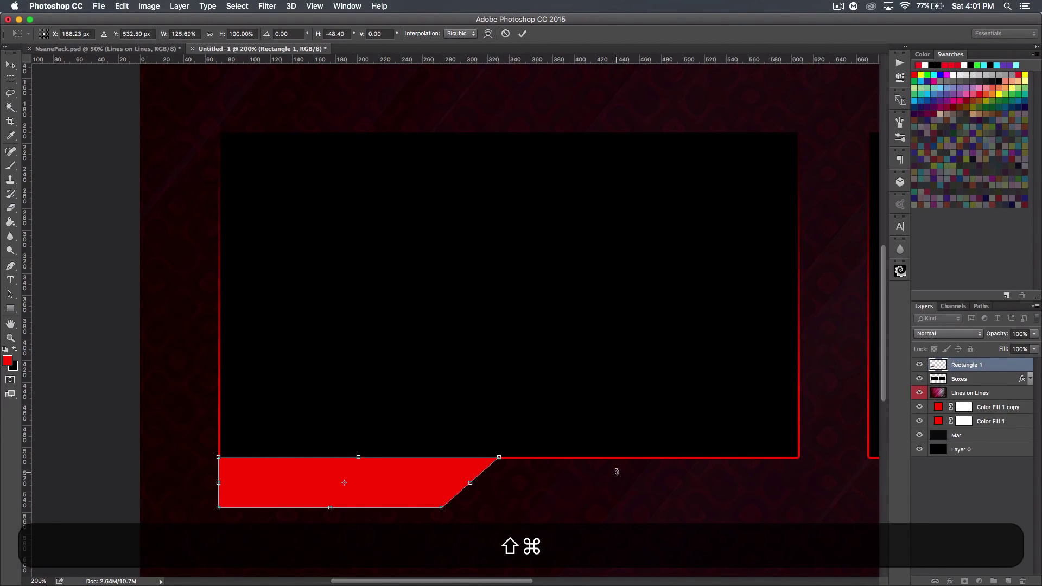
pyautogui.press('Return')
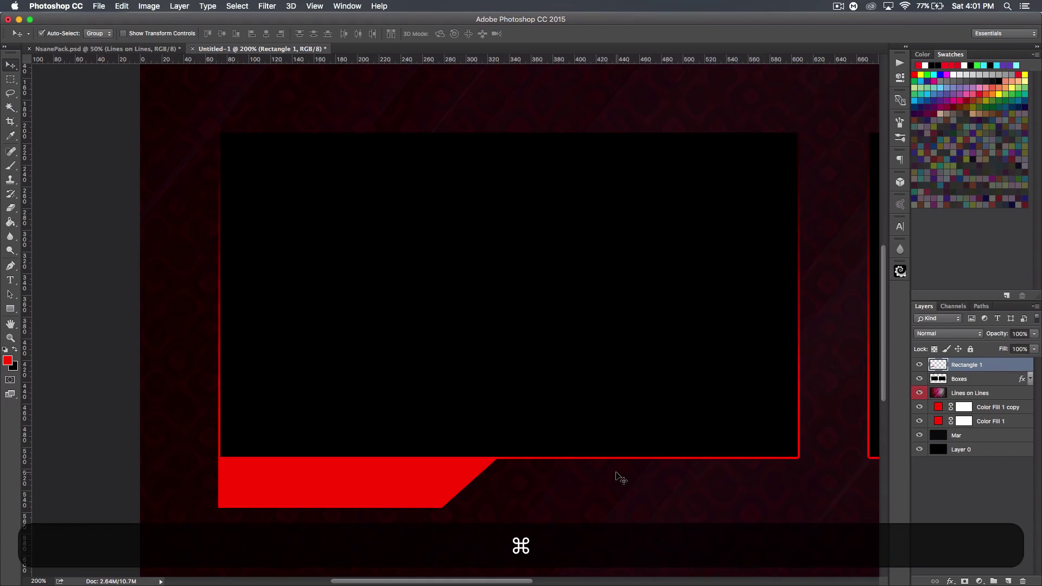
# Step: Duplicate the slanted red bar, flip the copy horizontally, and place it under the right box at its outer edge
pyautogui.press('super+0')
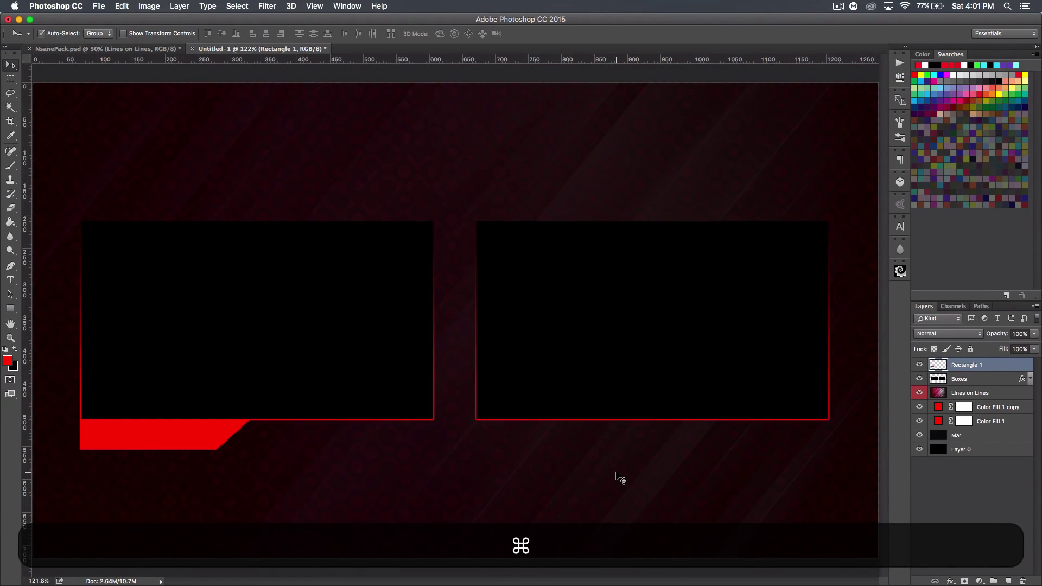
pyautogui.press('super+j')
pyautogui.press('super+t')
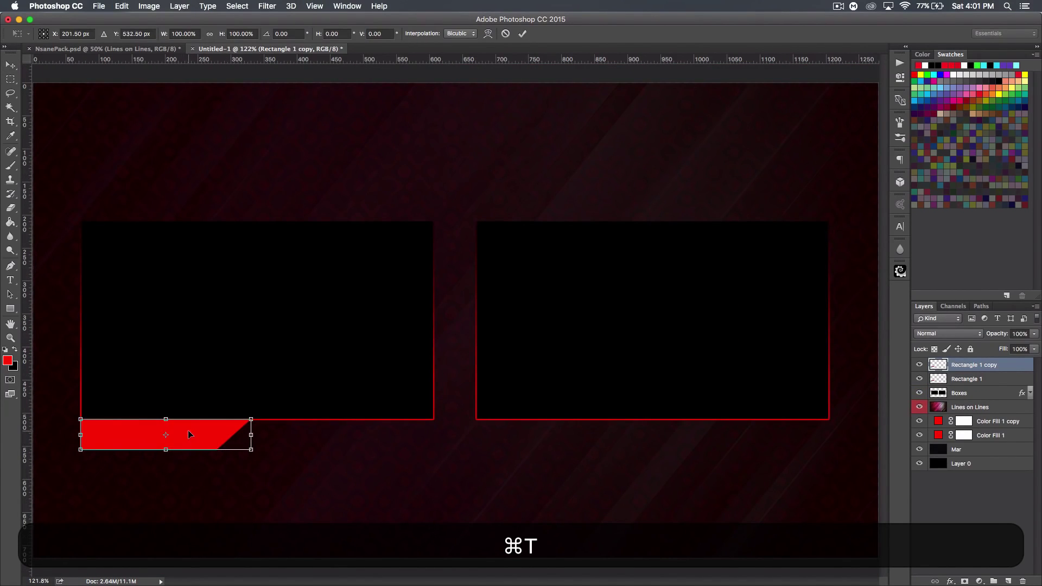
pyautogui.rightClick(190, 434)
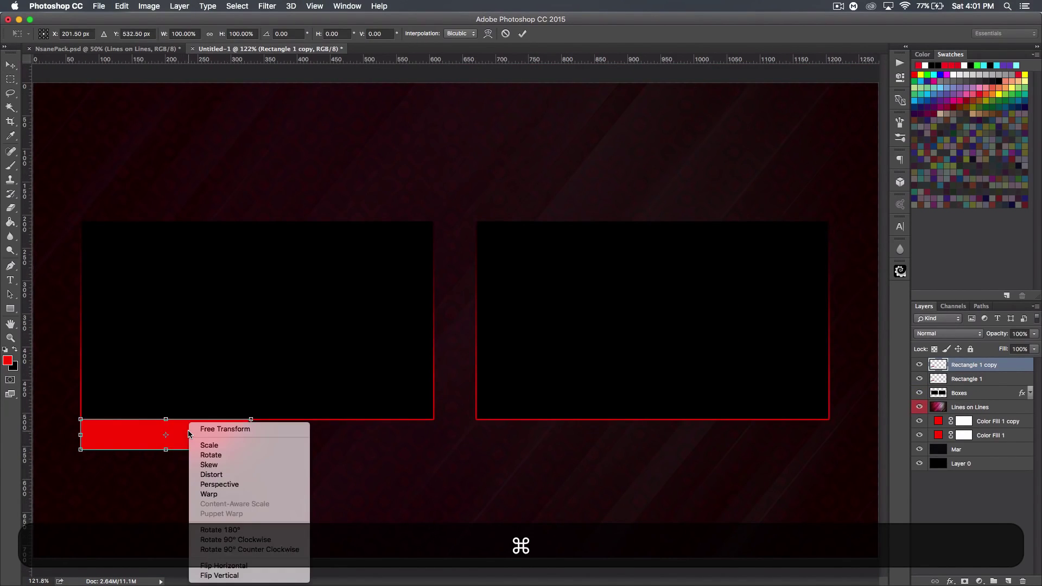
pyautogui.click(246, 566)
pyautogui.press('Return')
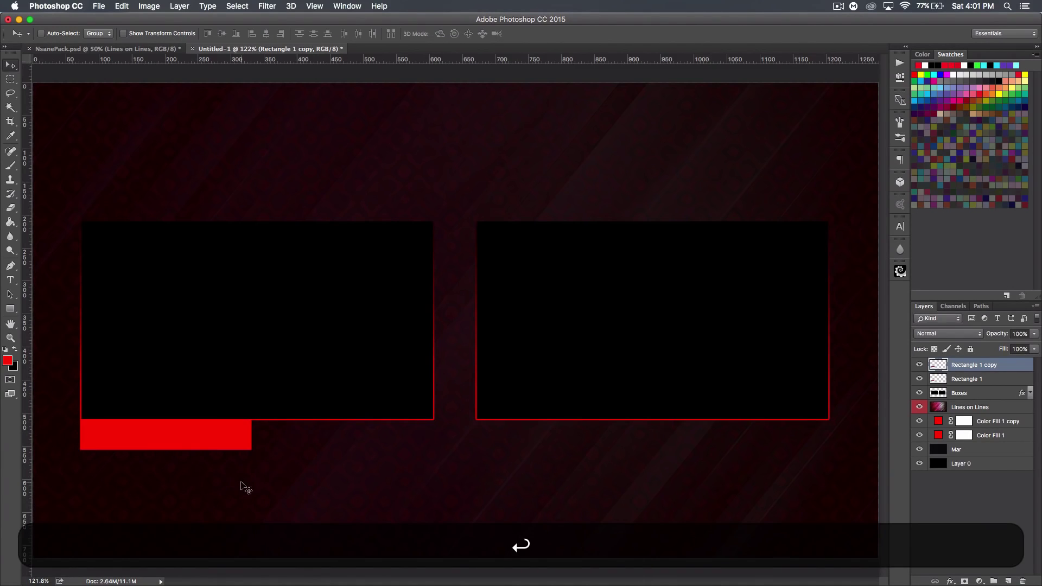
pyautogui.moveTo(195, 435); pyautogui.dragTo(774, 424)
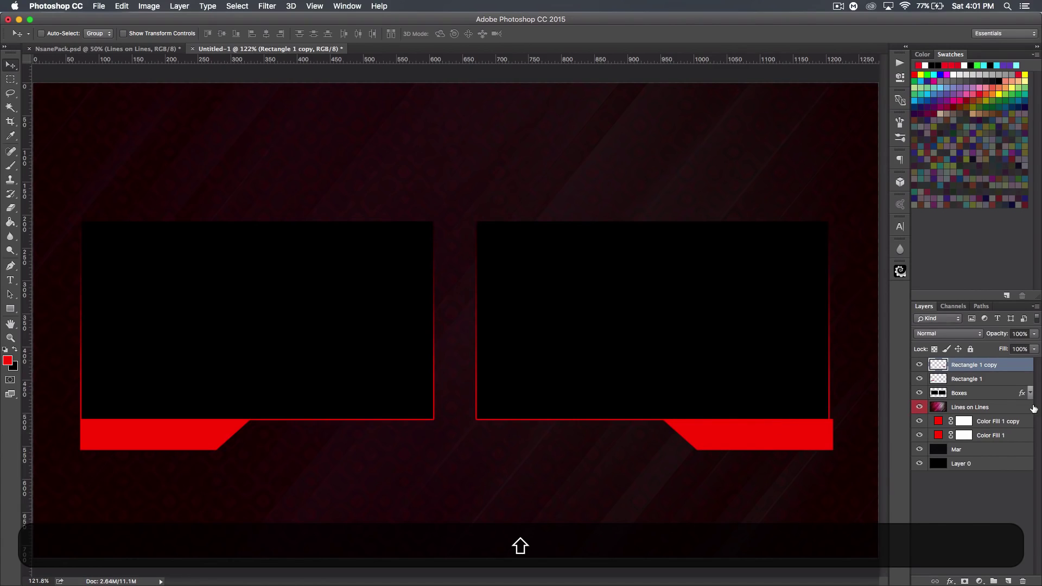
# Step: Nudge the right red bar left until its outer edge lines up with the right box's outer edge
pyautogui.press('Left')
pyautogui.press('Left')
pyautogui.press('Left')
pyautogui.press('Left')
pyautogui.press('Left')
pyautogui.press('Left')
pyautogui.press('Left')
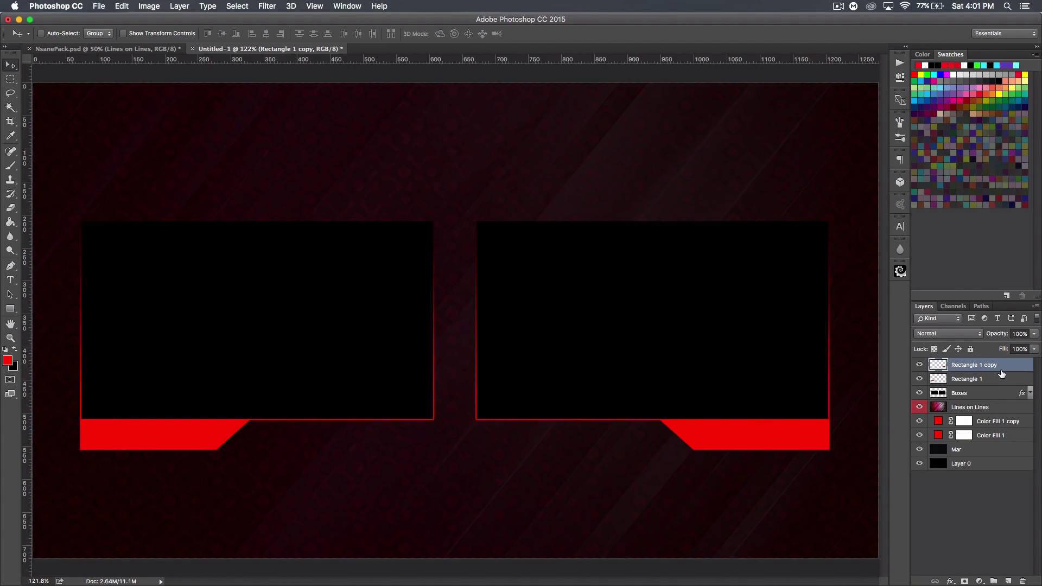
# Step: Select both red bar layers together with the Boxes layer and move them up about 13 px on the canvas
pyautogui.press('super')
pyautogui.press('super+minus')
pyautogui.press('super+minus')
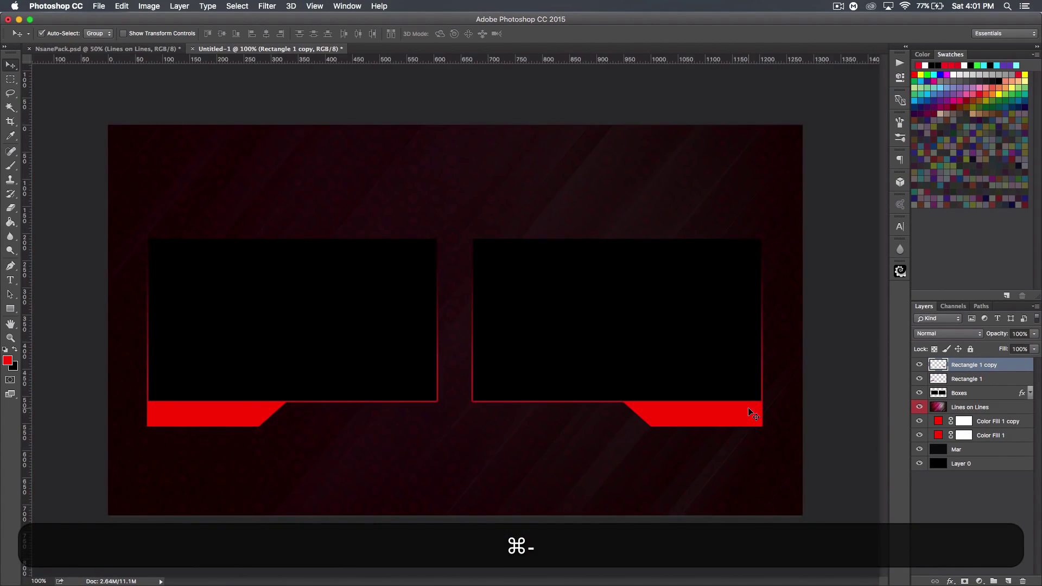
pyautogui.keyDown('shift'); pyautogui.click(1007, 390); pyautogui.keyUp('shift')
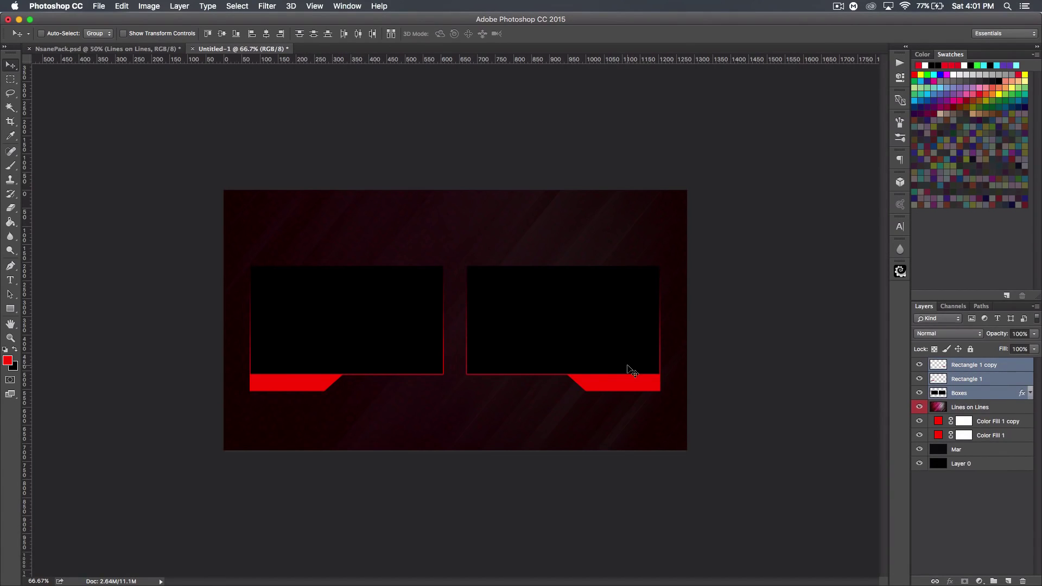
pyautogui.hotkey('shift', 'Up')
pyautogui.hotkey('shift', 'Up')
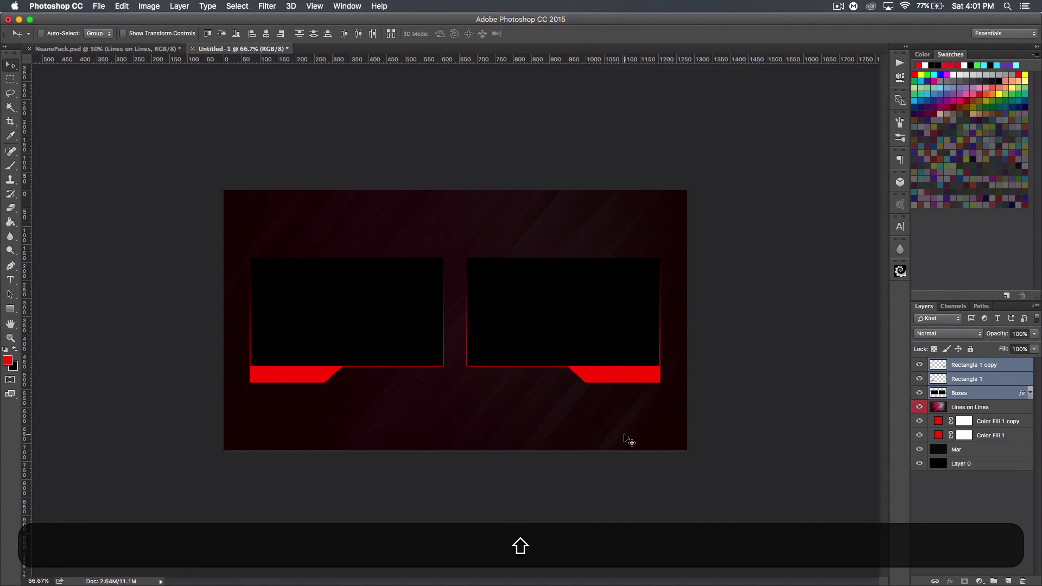
pyautogui.press('Down')
pyautogui.press('Down')
pyautogui.press('Down')
pyautogui.press('Down')
pyautogui.press('Down')
pyautogui.press('Down')
pyautogui.press('Down')
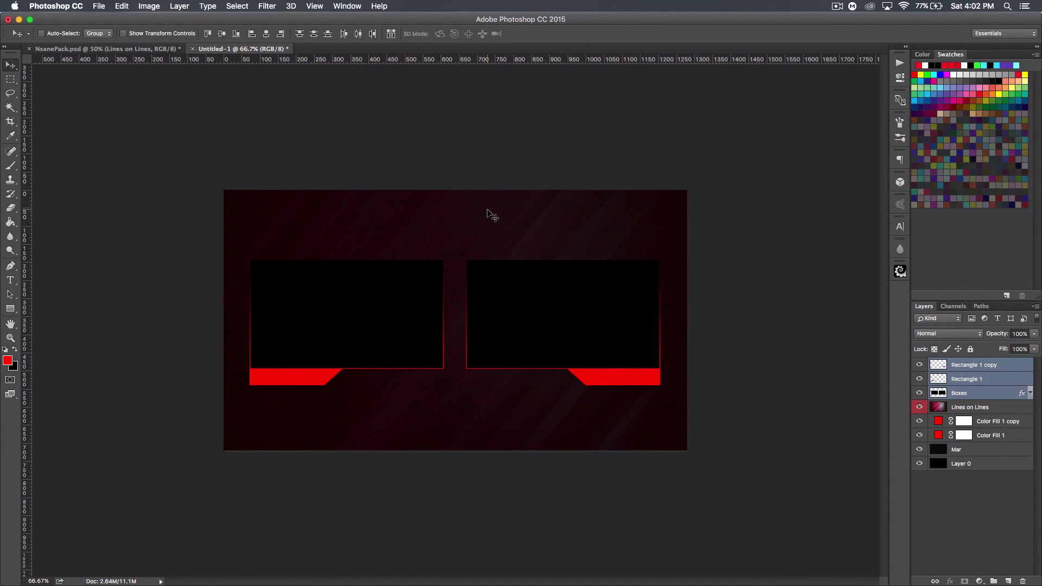
# Step: Add the white centred title "YOUR OUTRO" above the boxes on the vertical centre guide, showing the guide only for placement
pyautogui.click(11, 280)
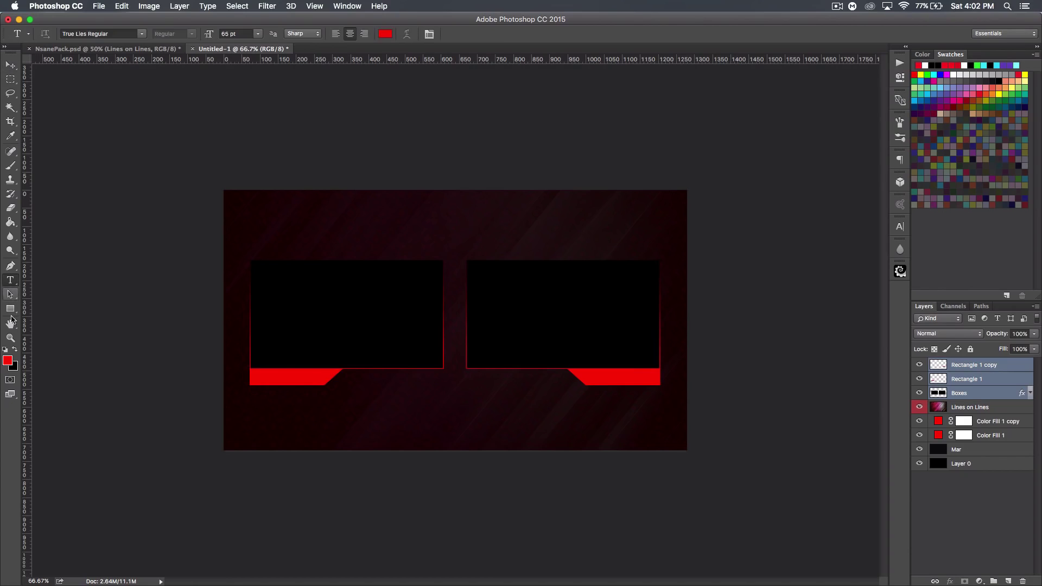
pyautogui.click(5, 349)
pyautogui.click(15, 349)
pyautogui.press('super+h')
pyautogui.click(969, 367)
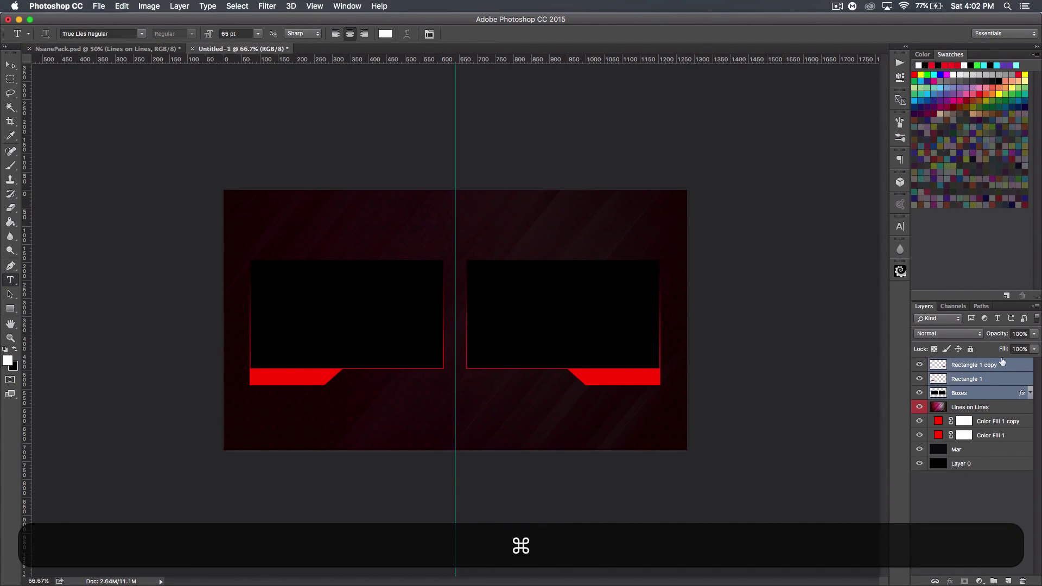
pyautogui.click(455, 218)
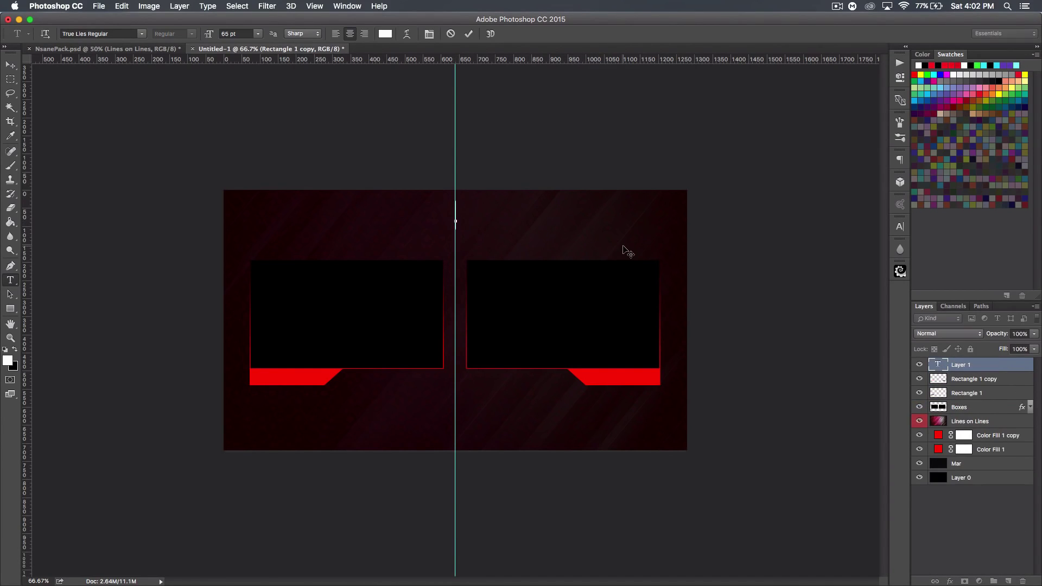
pyautogui.press('shift')
pyautogui.write('YOUR OUTRO')
pyautogui.click(15, 66)
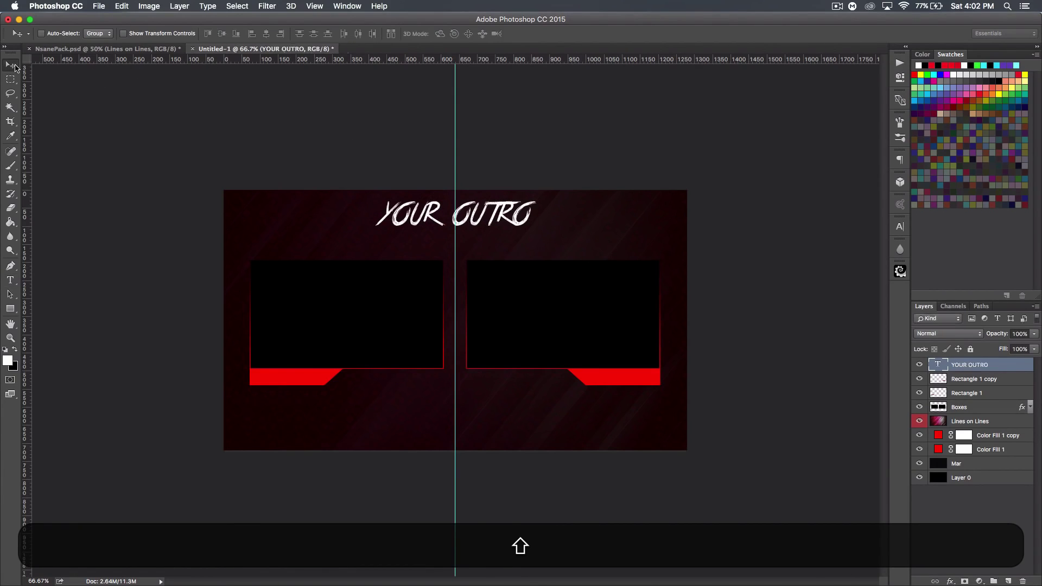
pyautogui.press('shift+super+h')
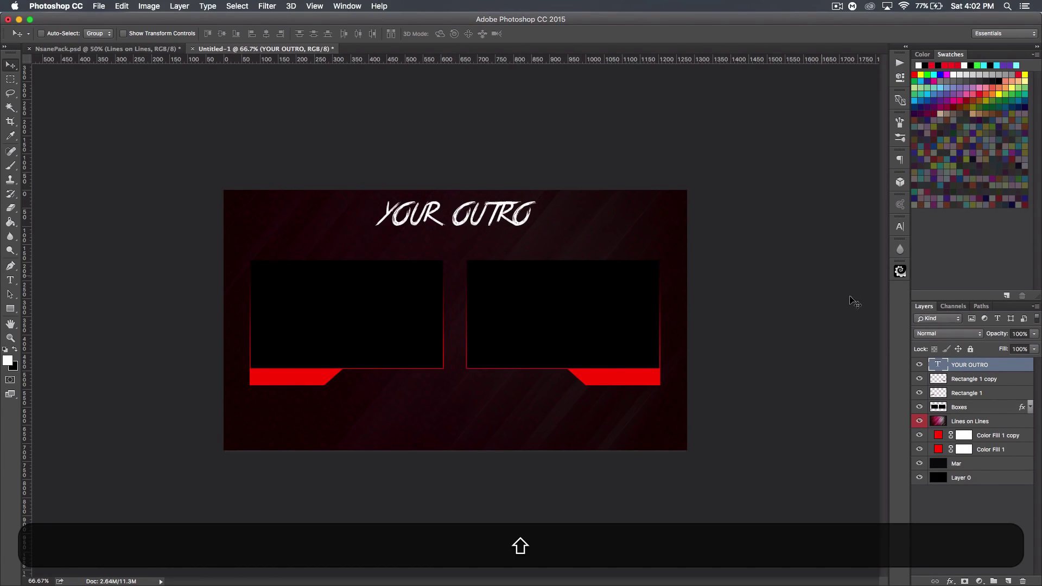
# Step: Colour the word "OUTRO" in the title red with hex value ff0000
pyautogui.doubleClick(942, 371)
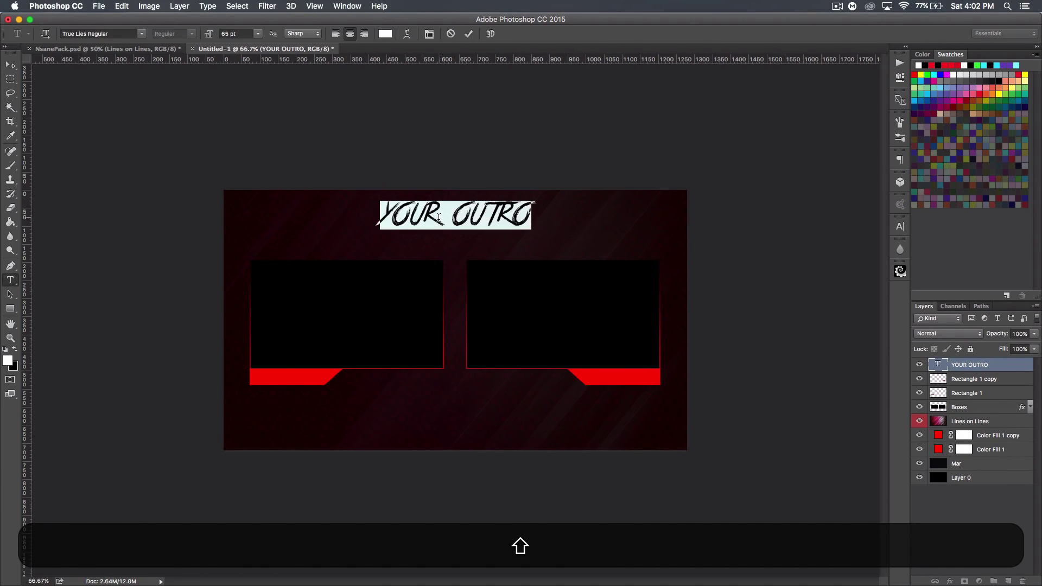
pyautogui.moveTo(459, 213); pyautogui.dragTo(551, 214)
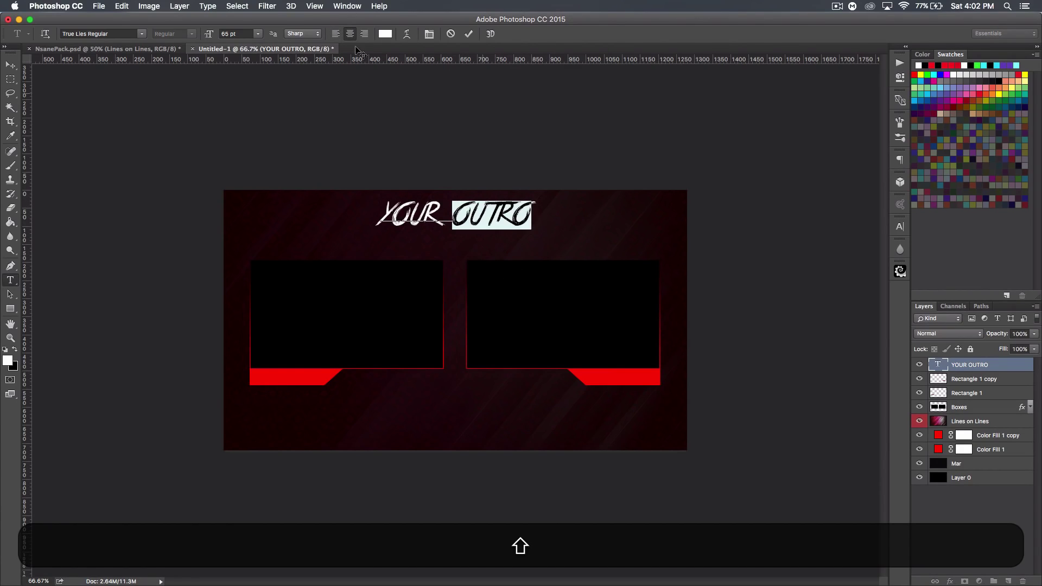
pyautogui.click(383, 33)
pyautogui.write('ff0000')
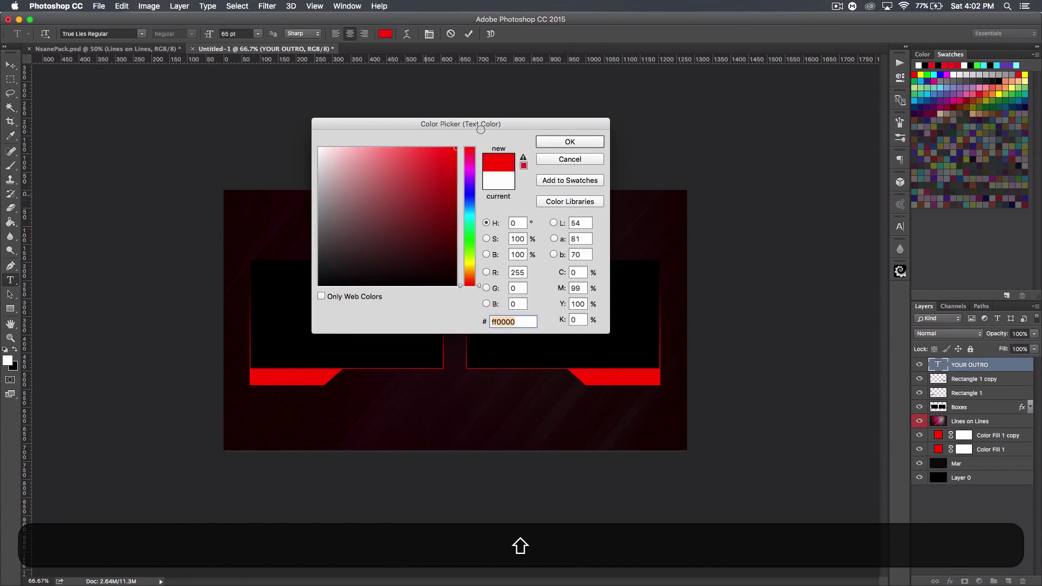
pyautogui.click(584, 140)
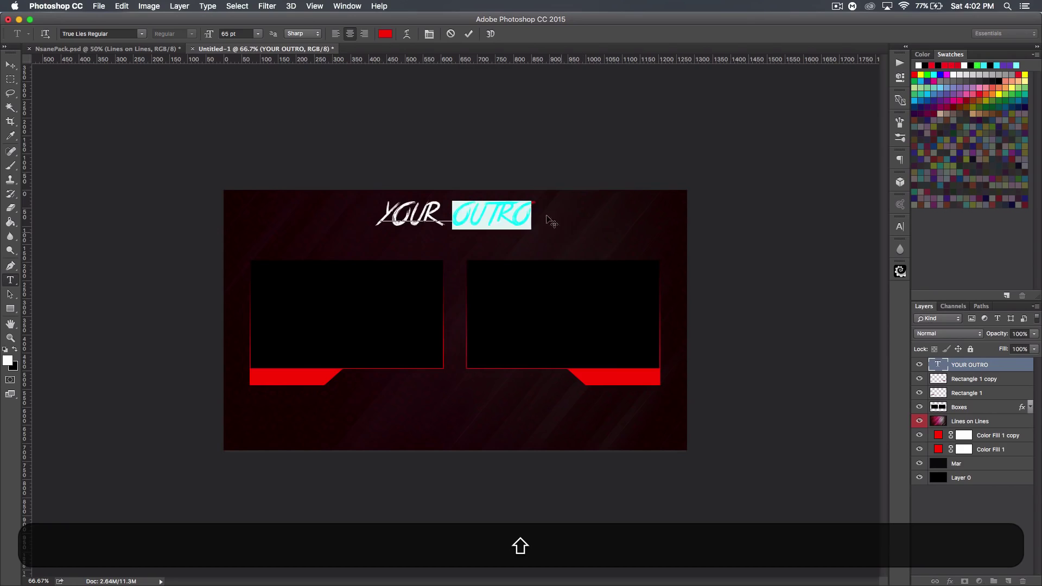
pyautogui.click(10, 65)
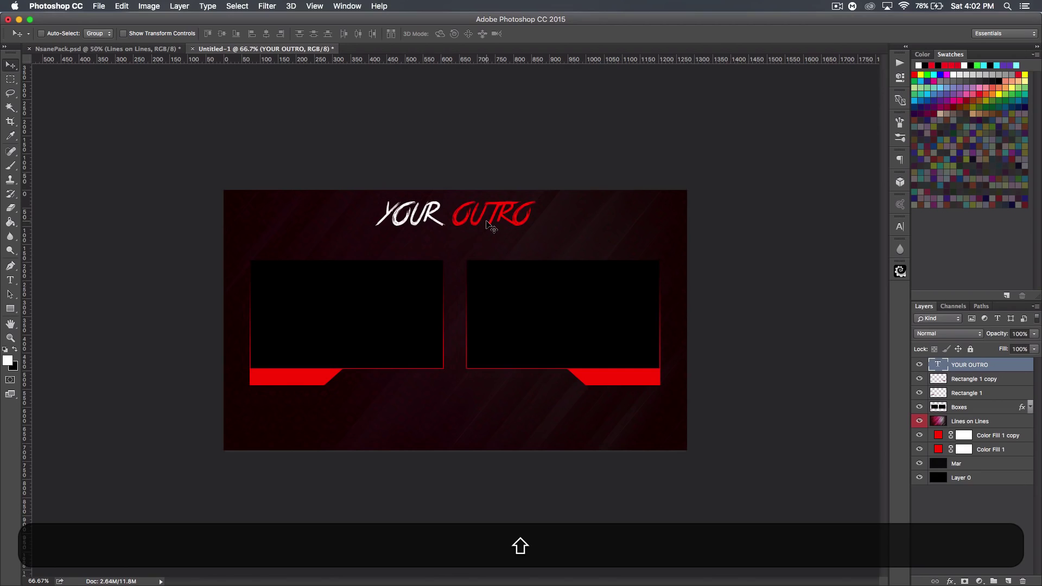
# Step: Apply a linear black-to-white Gradient Overlay to the title at 21% opacity and a 90° angle
pyautogui.doubleClick(1010, 368)
pyautogui.click(614, 275)
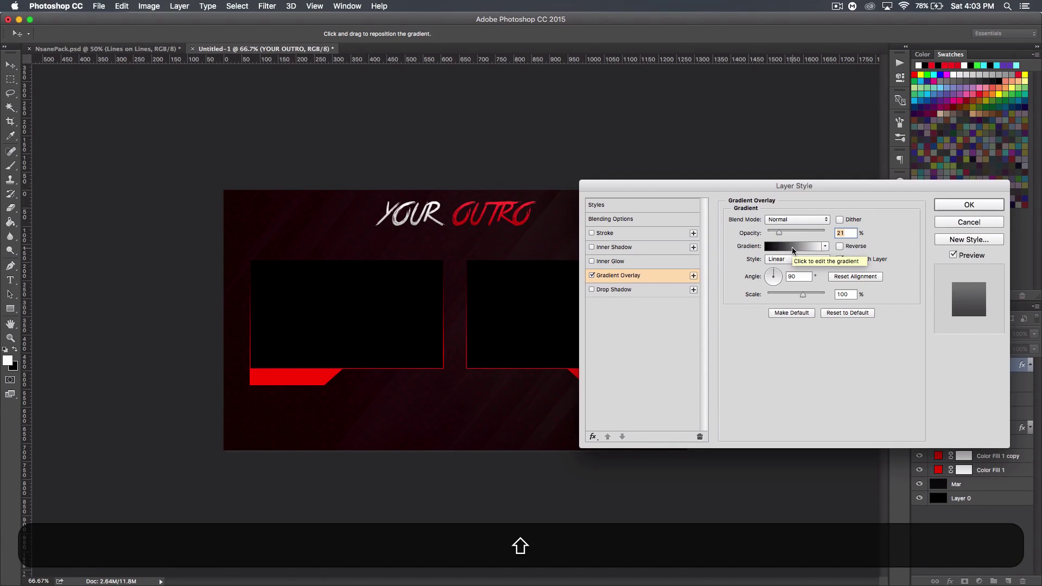
pyautogui.click(968, 205)
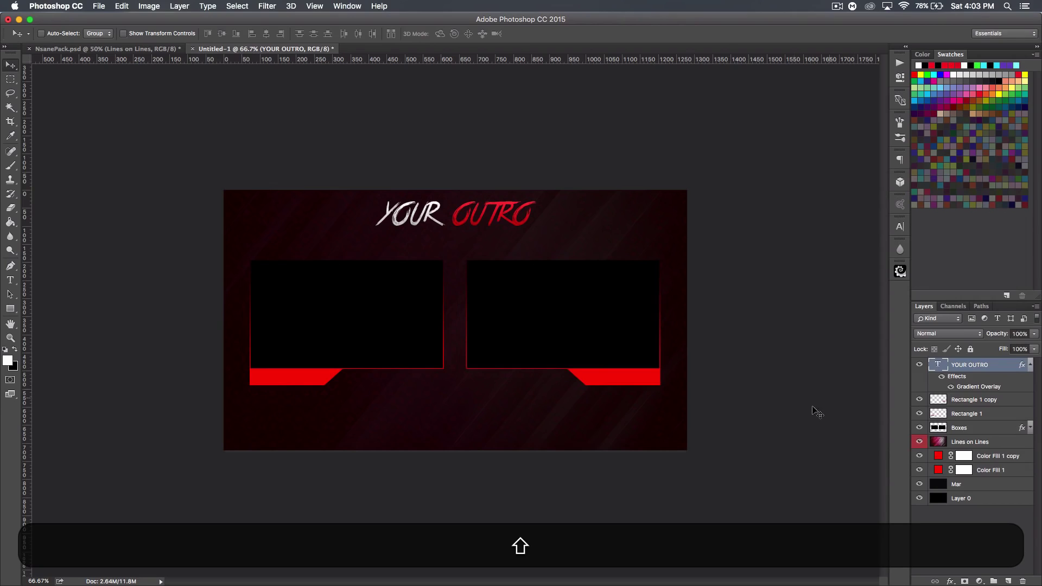
# Step: Scale the title up from its centre to about 130% and collapse its layer effects list
pyautogui.press('shift+super+t')
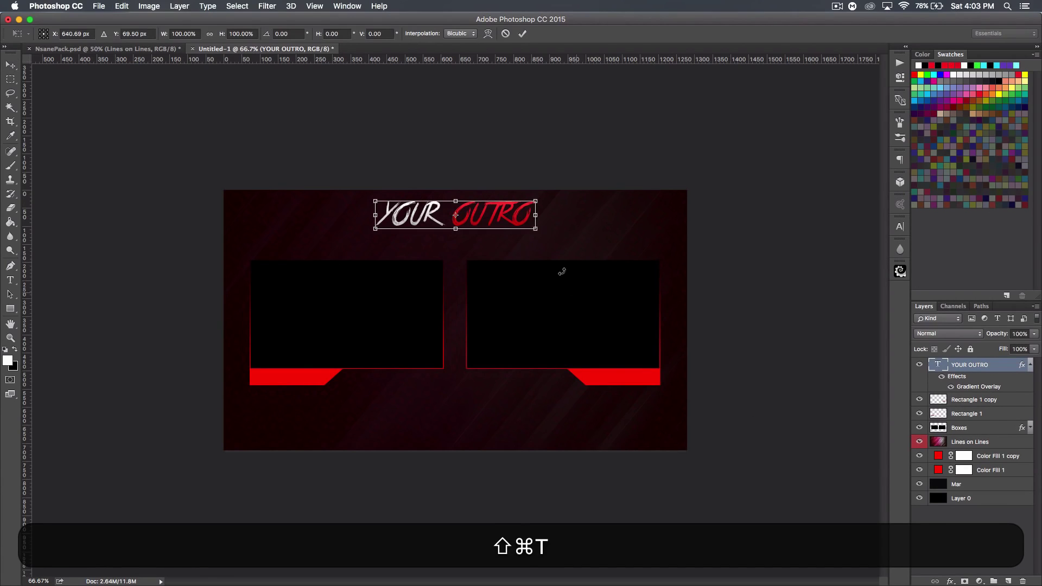
pyautogui.moveTo(535, 228); pyautogui.dragTo(566, 242)
pyautogui.hotkey('shift', 'Return')
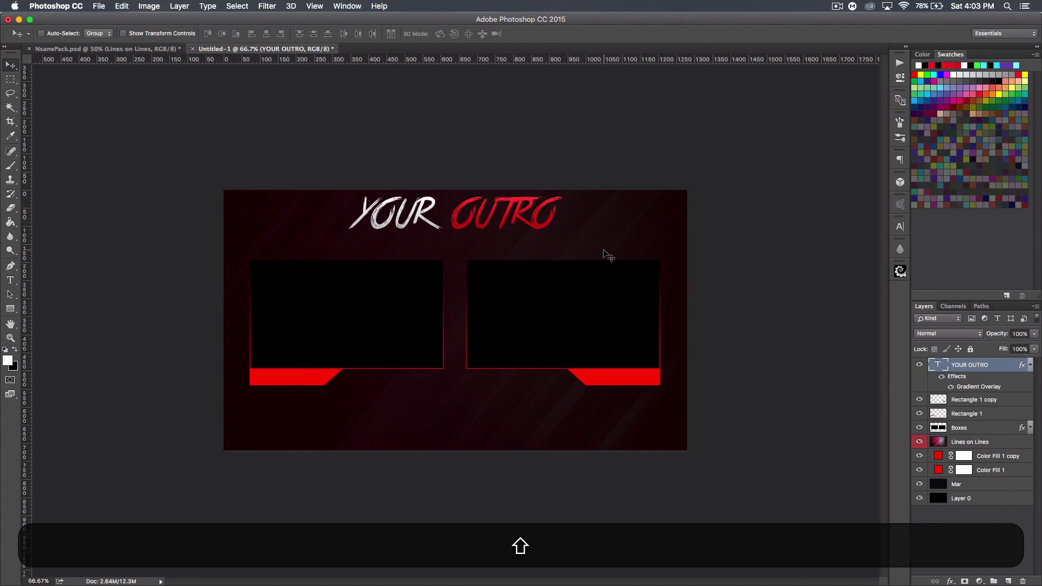
pyautogui.click(1029, 365)
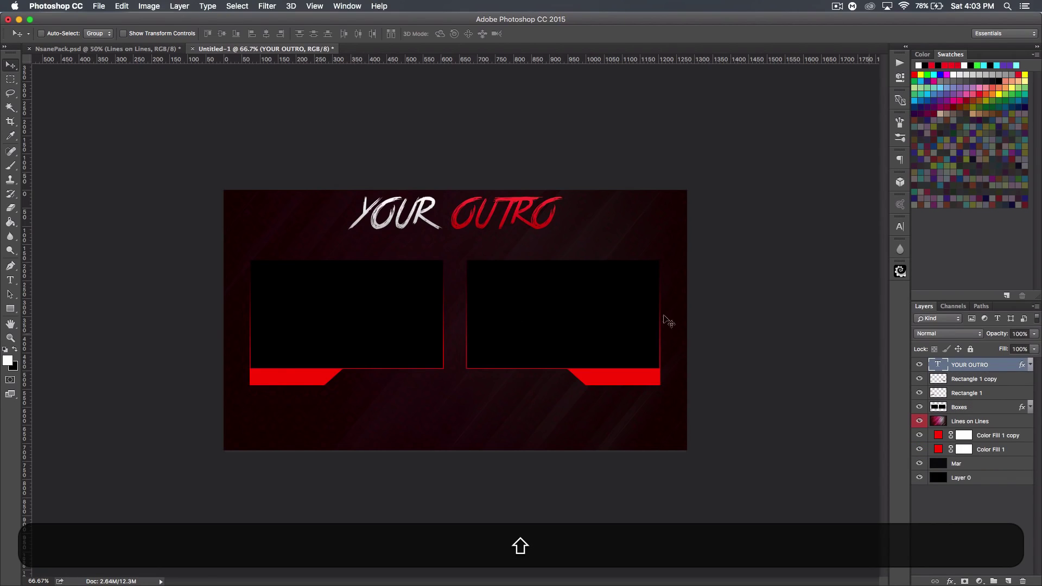
# Step: Add two centred text lines on the guide under the title: "THANKS FOR WATCHING!" and "BE SURE TO CHECK OUT MY OTHER VIDEOS!"
pyautogui.press('shift+super+h')
pyautogui.click(10, 280)
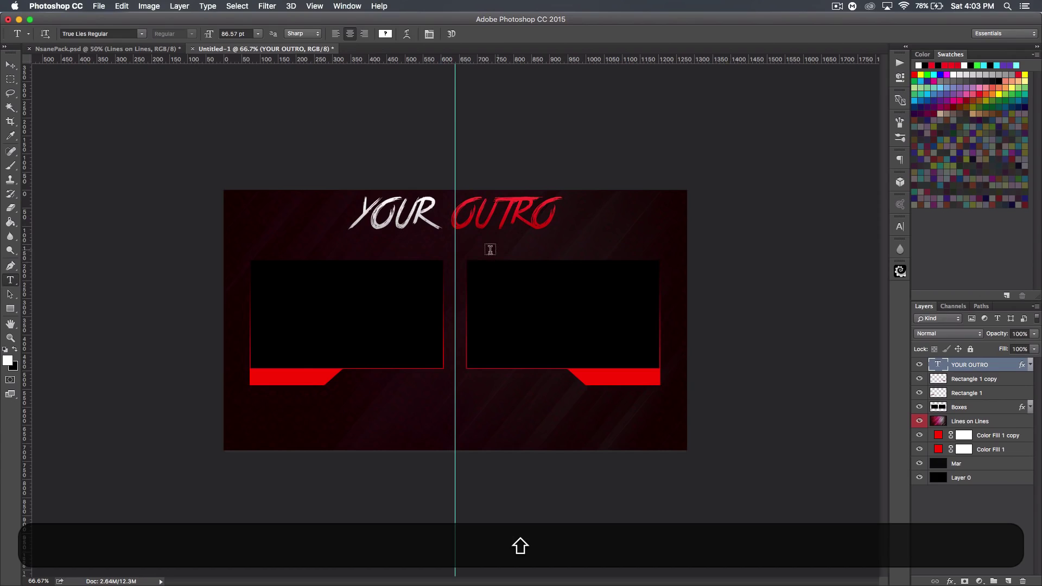
pyautogui.click(454, 243)
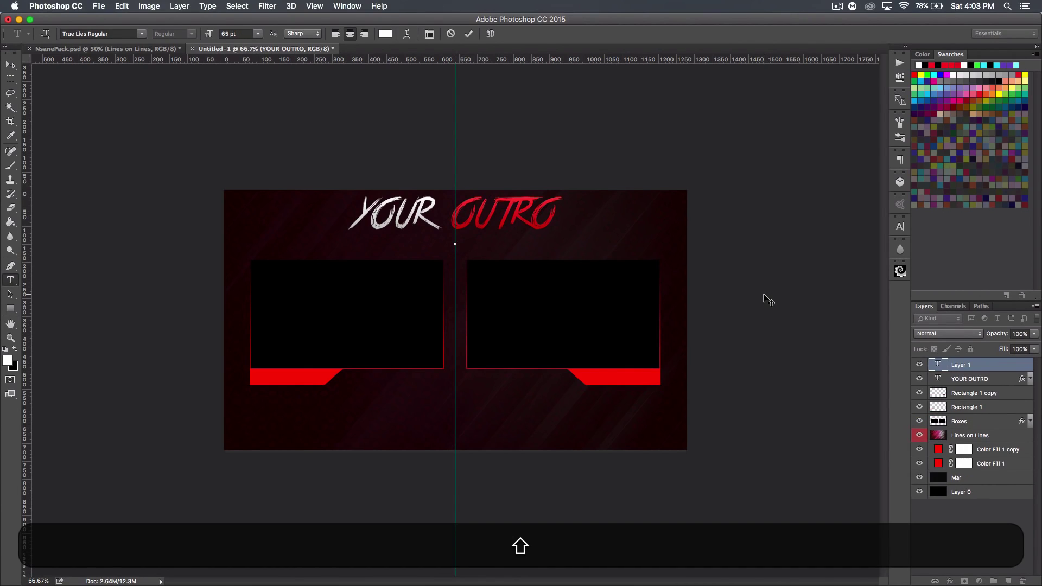
pyautogui.write('THANK')
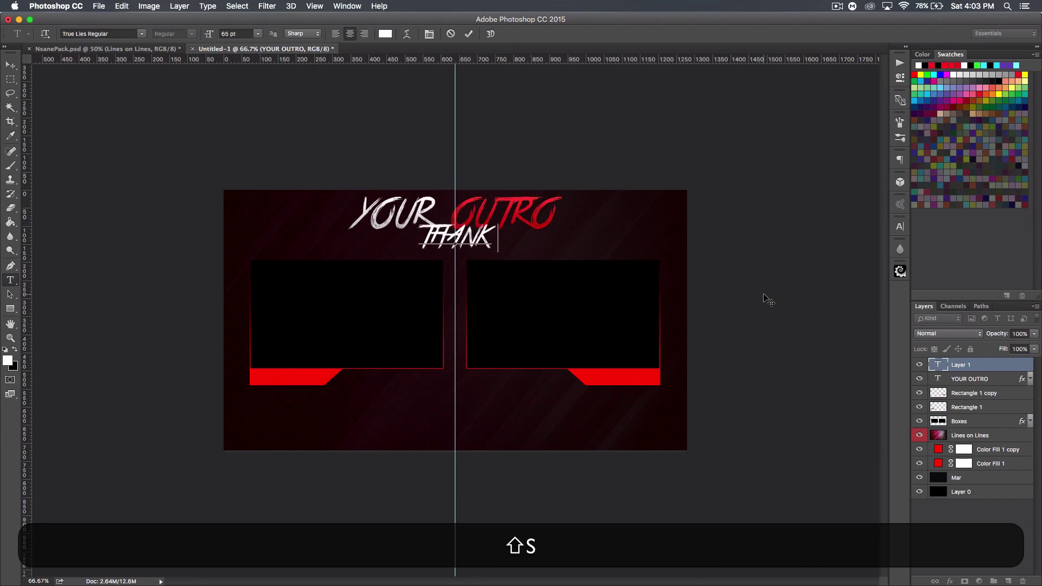
pyautogui.write('S FOR WATCHING!')
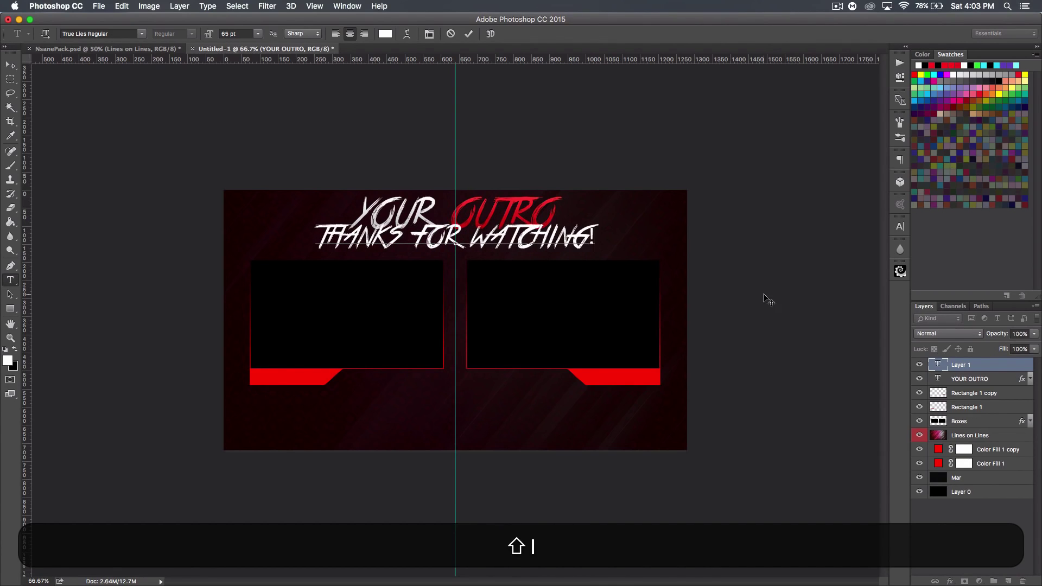
pyautogui.hotkey('shift', 'Return')
pyautogui.write('BE ')
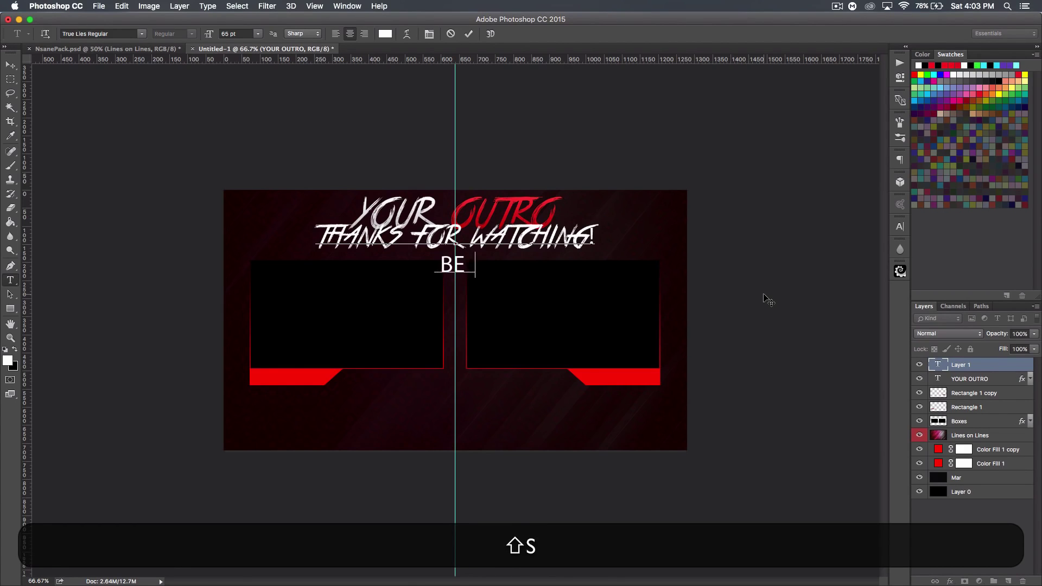
pyautogui.write('SURE TO CHECK OUT ')
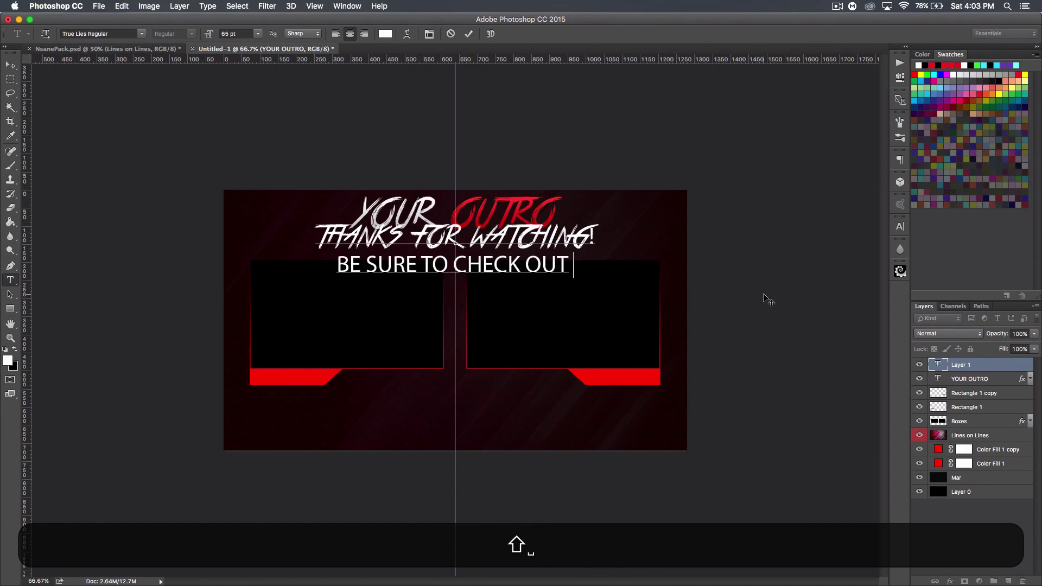
pyautogui.write('MY OTHER VIDEOS')
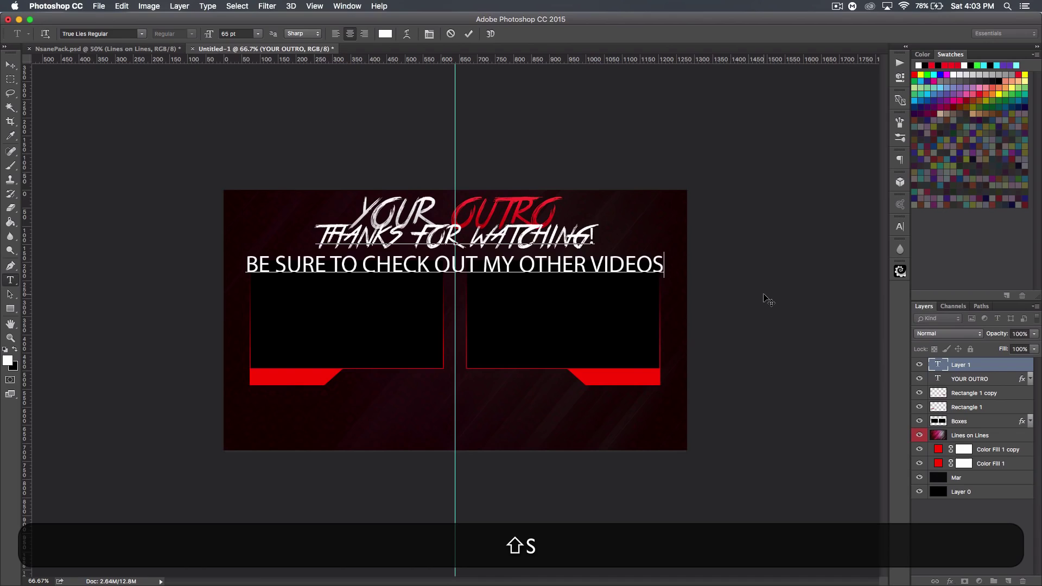
pyautogui.write('!')
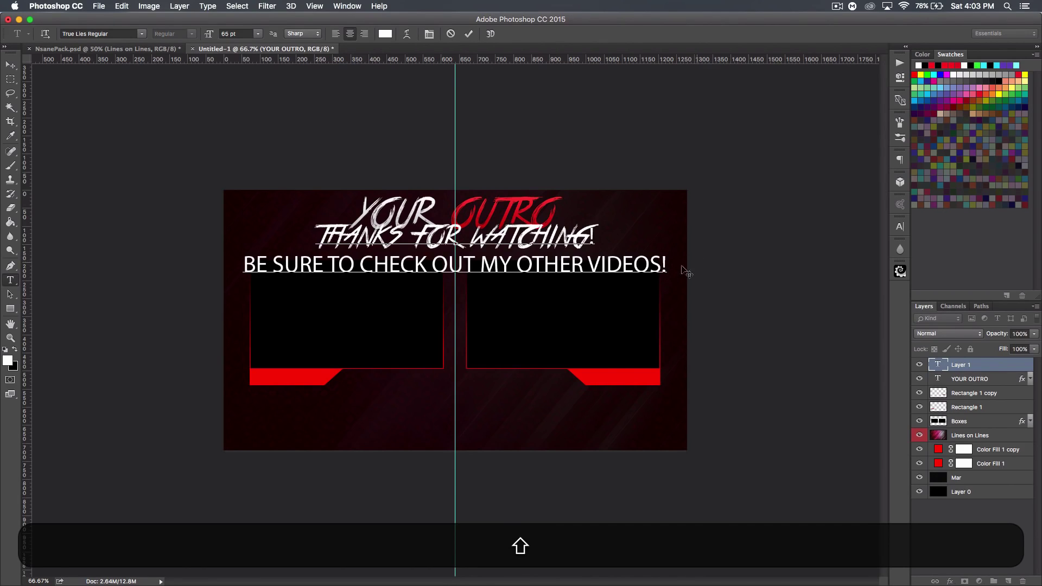
# Step: Change the font of both lines of the thank-you text to Avenir Next Bold
pyautogui.moveTo(667, 268); pyautogui.dragTo(290, 226)
pyautogui.click(79, 32)
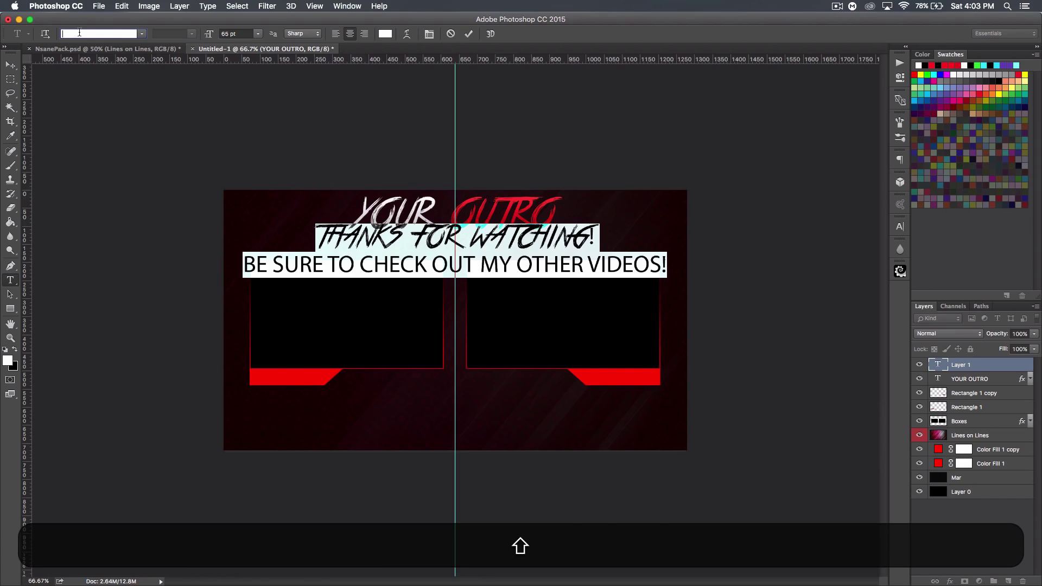
pyautogui.write('AVENI')
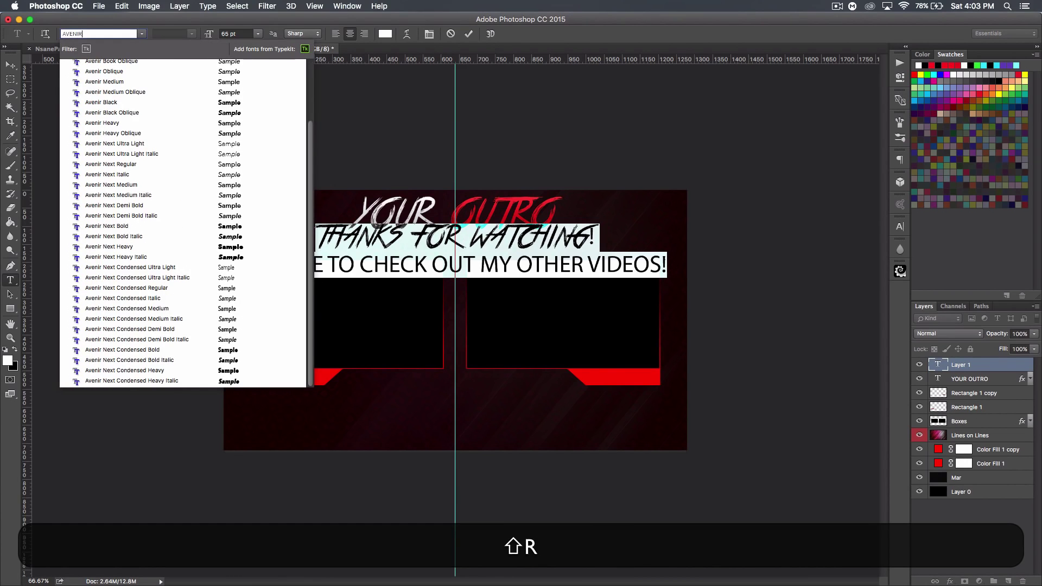
pyautogui.write('R')
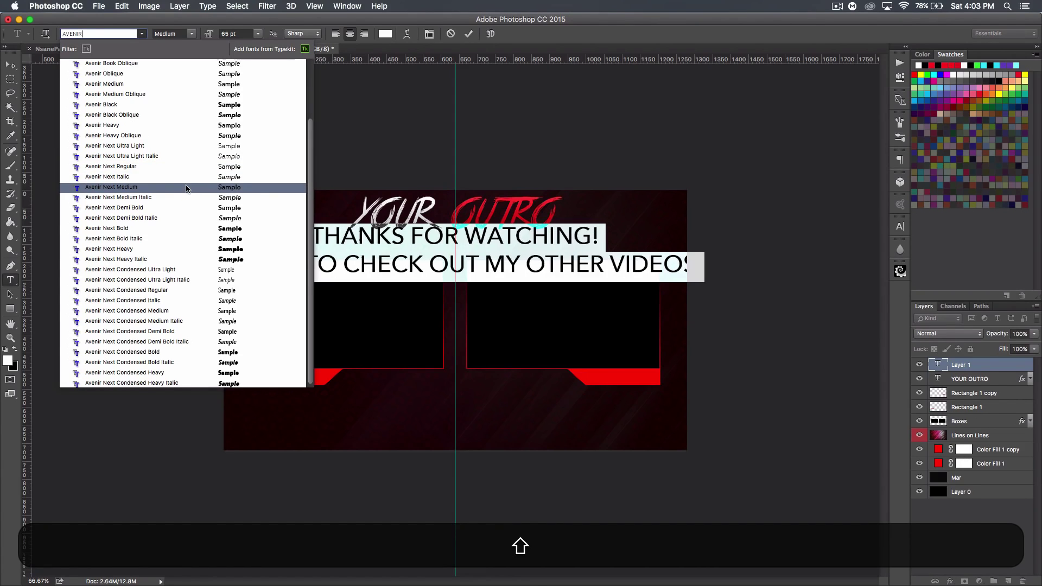
pyautogui.click(194, 229)
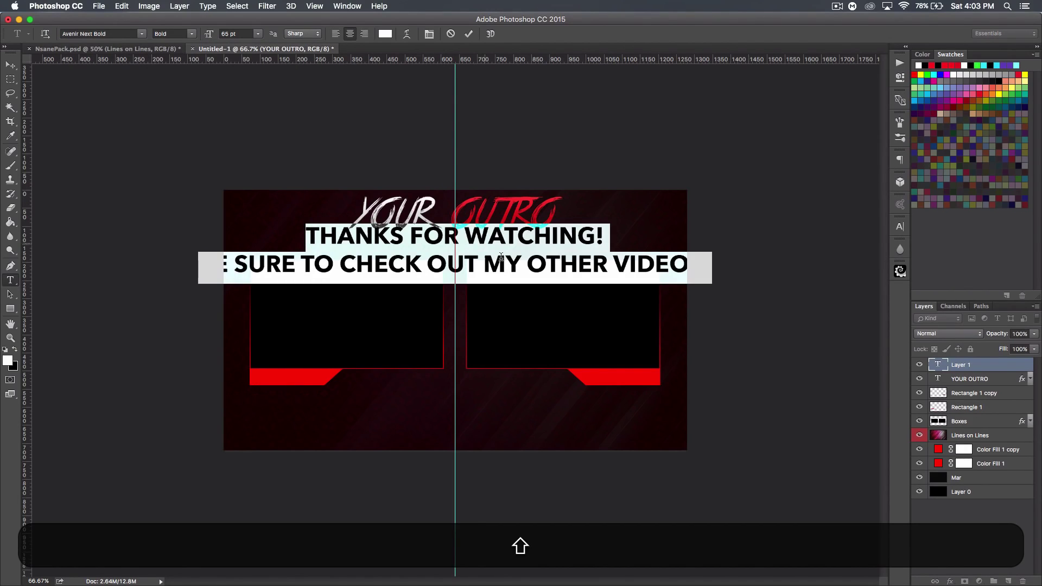
# Step: Set the thank-you text size to 15 pt and nudge the text block slightly up towards the title
pyautogui.click(239, 33)
pyautogui.write('15')
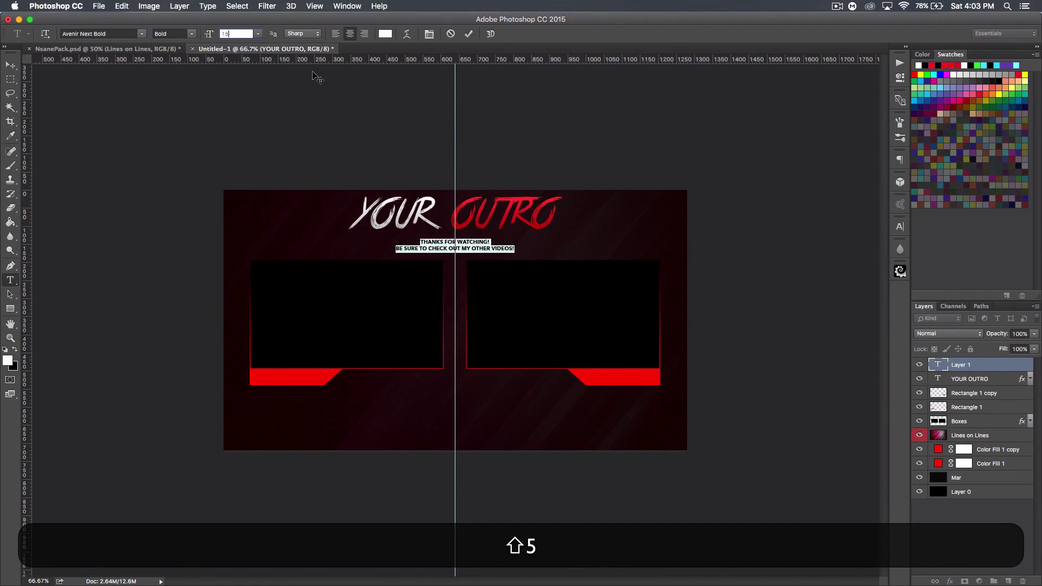
pyautogui.click(10, 65)
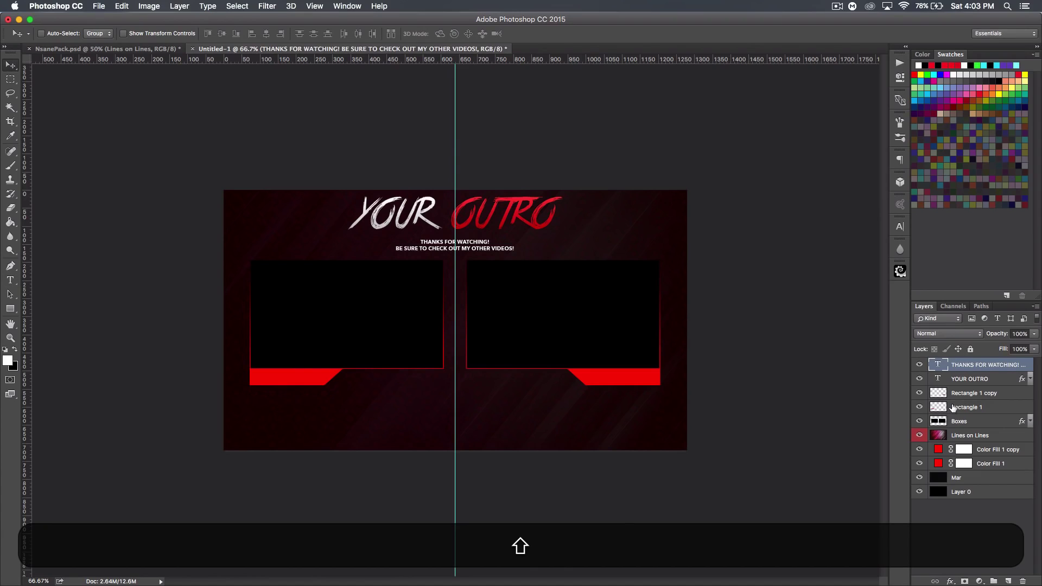
pyautogui.hotkey('shift', 'Up')
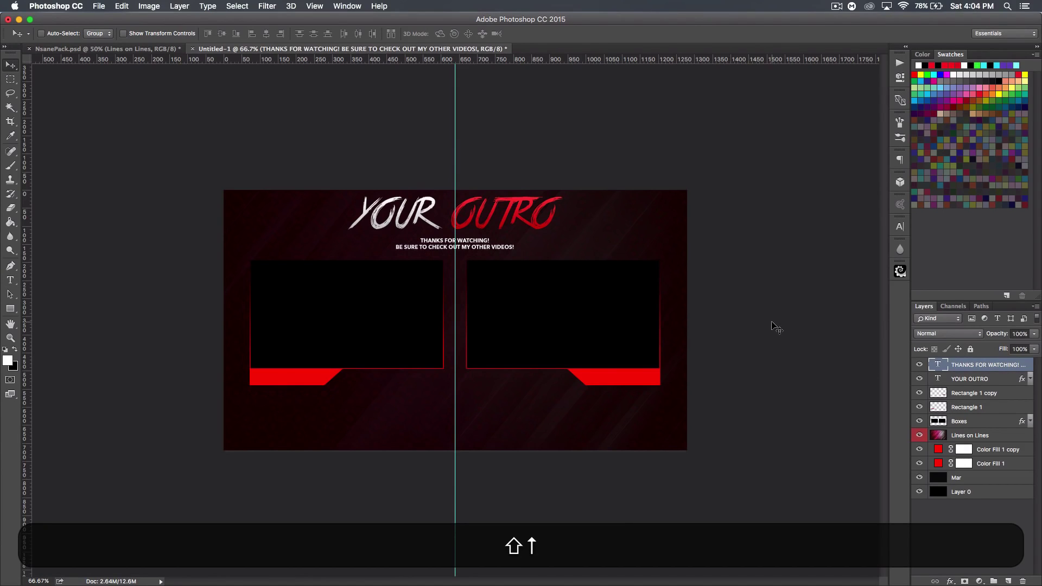
# Step: Hide the centre guide and nudge the thank-you text slightly further up towards the title
pyautogui.press('shift+super+h')
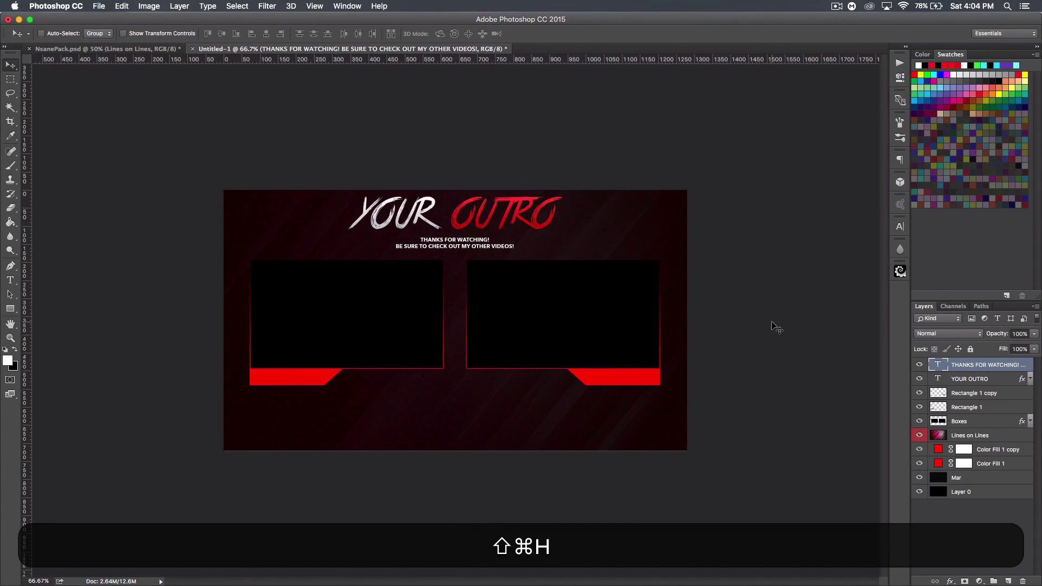
pyautogui.hotkey('shift', 'Up')
pyautogui.hotkey('shift', 'Up')
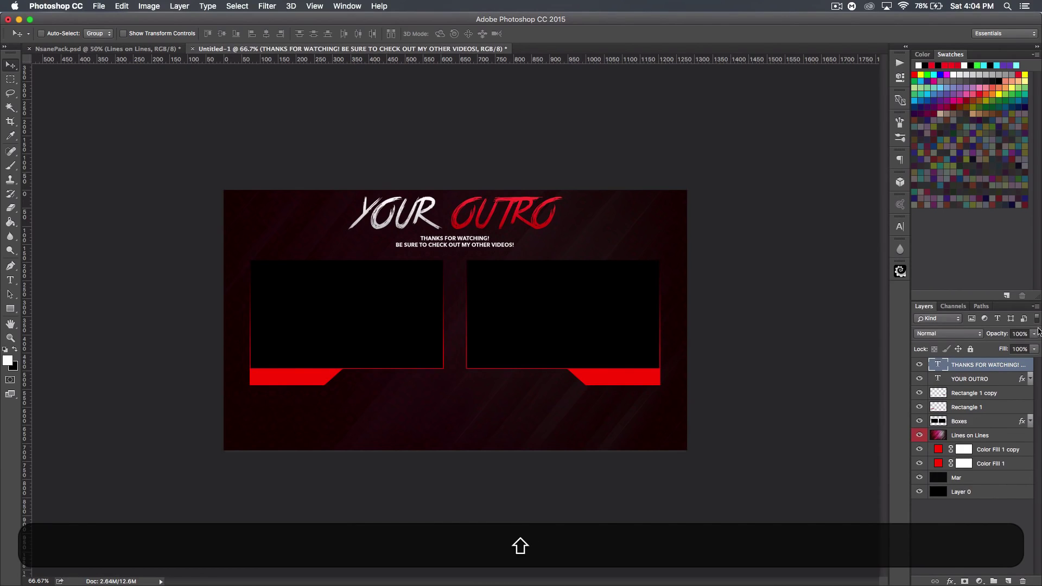
pyautogui.moveTo(1006, 335); pyautogui.dragTo(1040, 335)
# Step: Add the white text "RECENT VIDEO" on the red label bar under the first video box
pyautogui.click(12, 280)
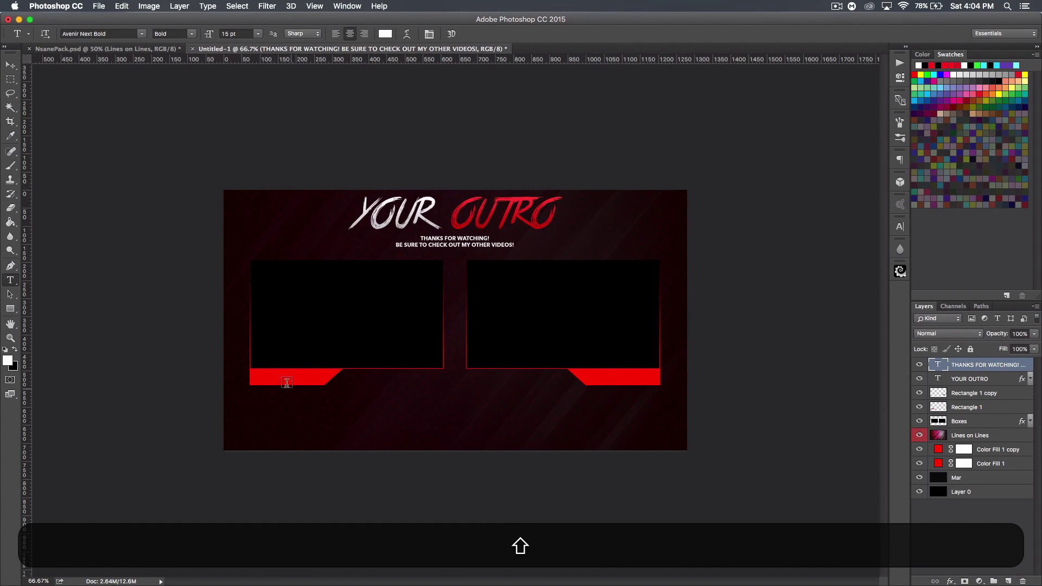
pyautogui.click(287, 381)
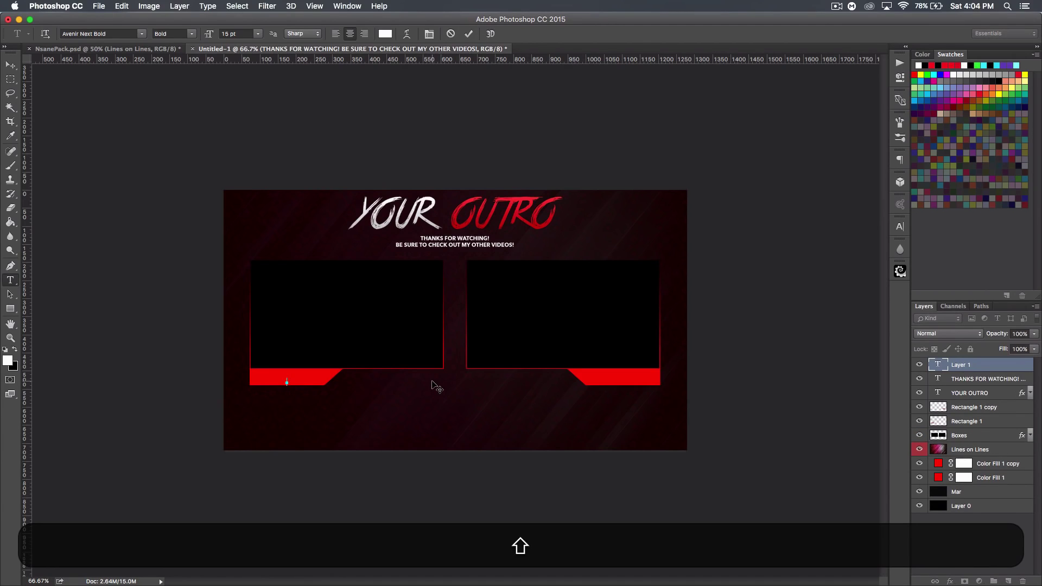
pyautogui.write('RECENT VDIEO')
pyautogui.press('BackSpace')
pyautogui.press('BackSpace')
pyautogui.press('BackSpace')
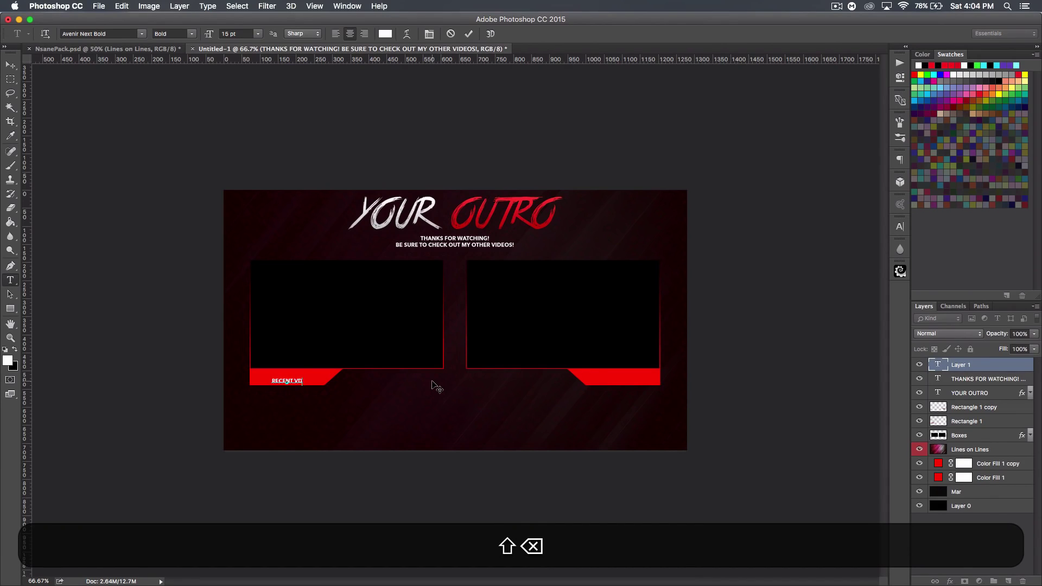
pyautogui.write('IEO')
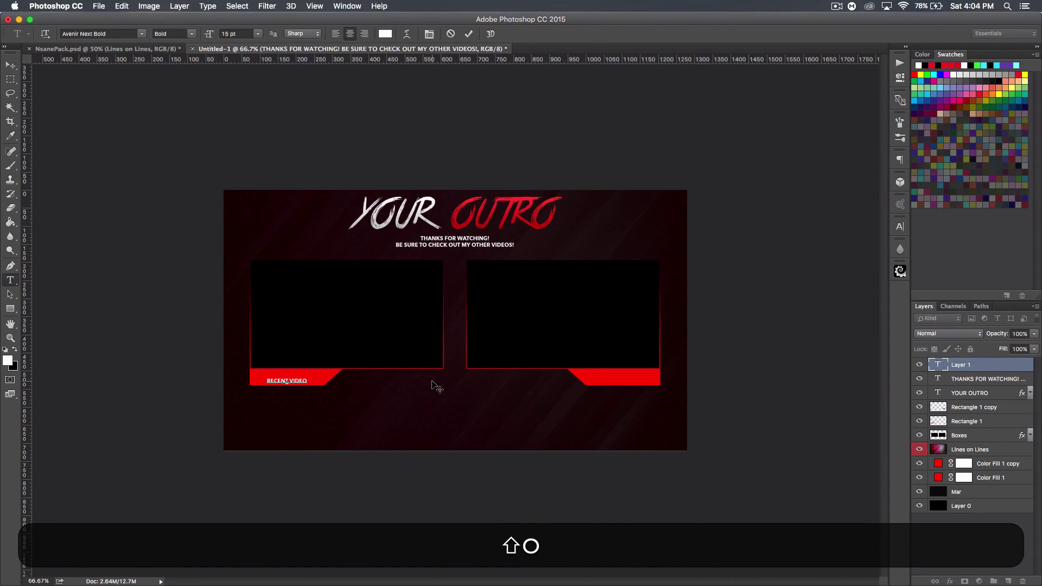
pyautogui.click(11, 65)
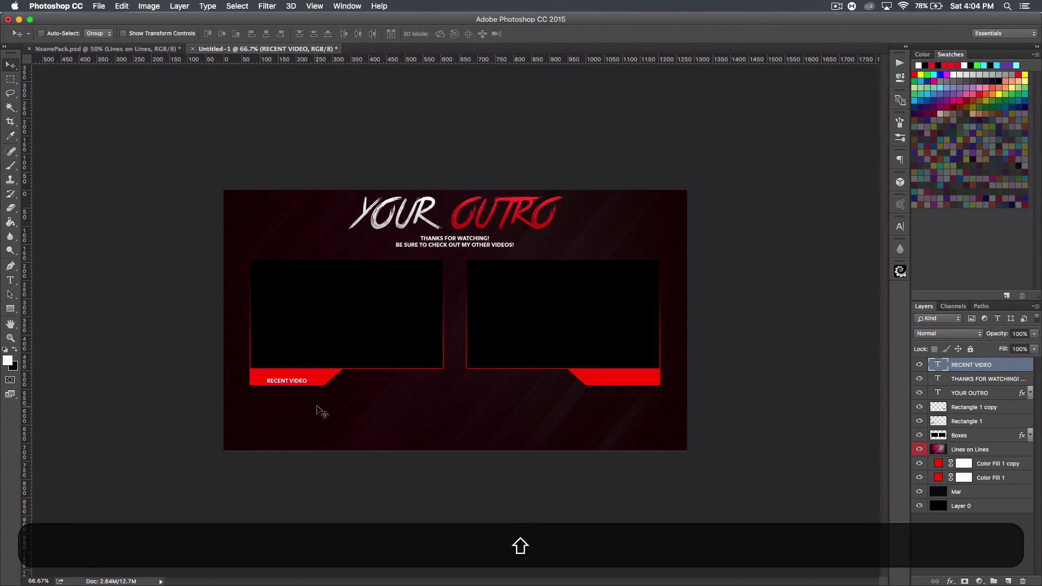
# Step: Scale the "RECENT VIDEO" text up from its centre to fit its red bar, nudge it up and duplicate its layer
pyautogui.press('shift+super+t')
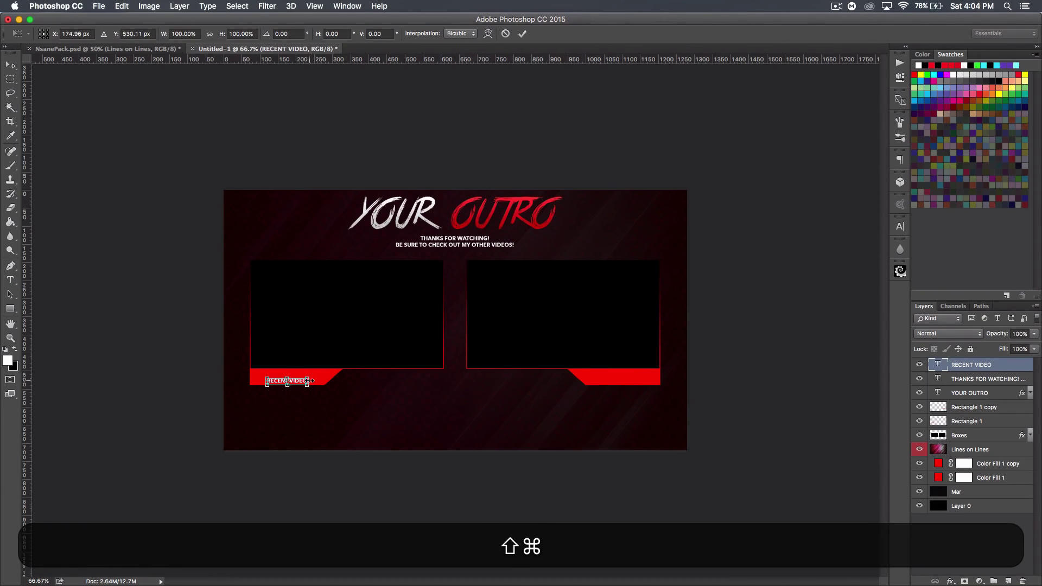
pyautogui.moveTo(311, 381); pyautogui.dragTo(325, 374)
pyautogui.hotkey('alt', 'shift', 'Return')
pyautogui.hotkey('shift', 'Up')
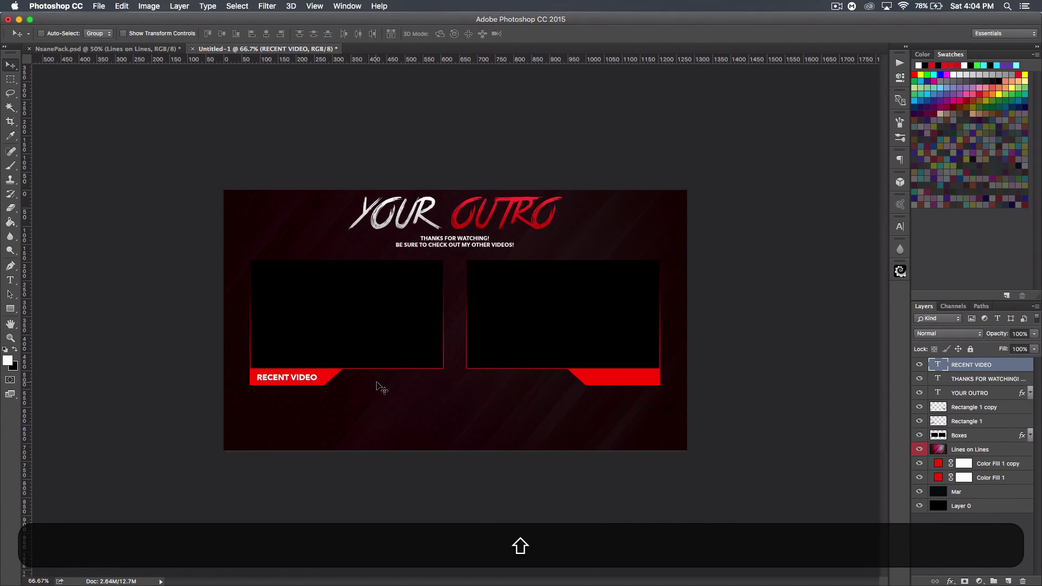
pyautogui.press('super')
pyautogui.press('shift+super+j')
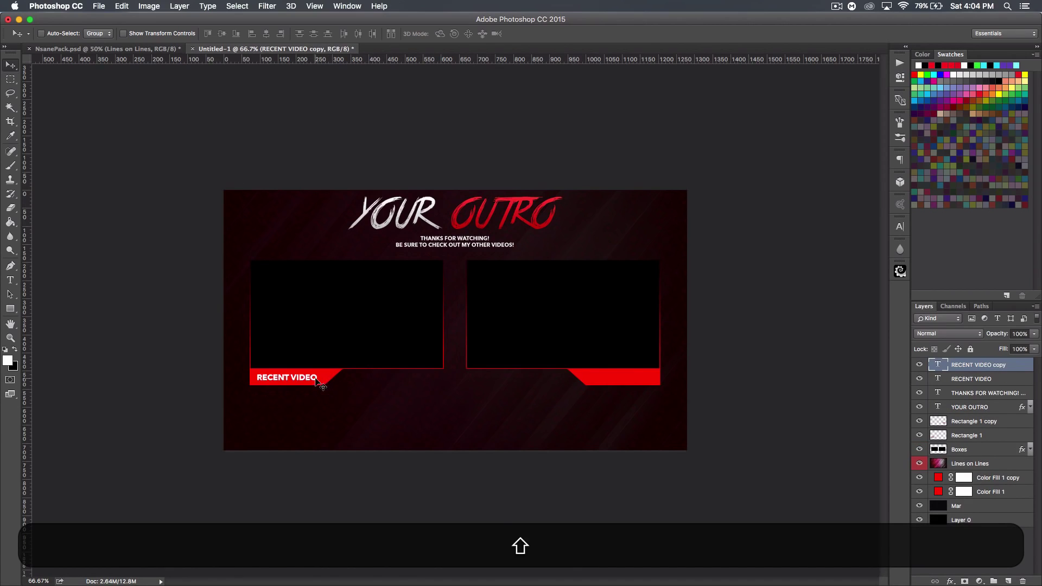
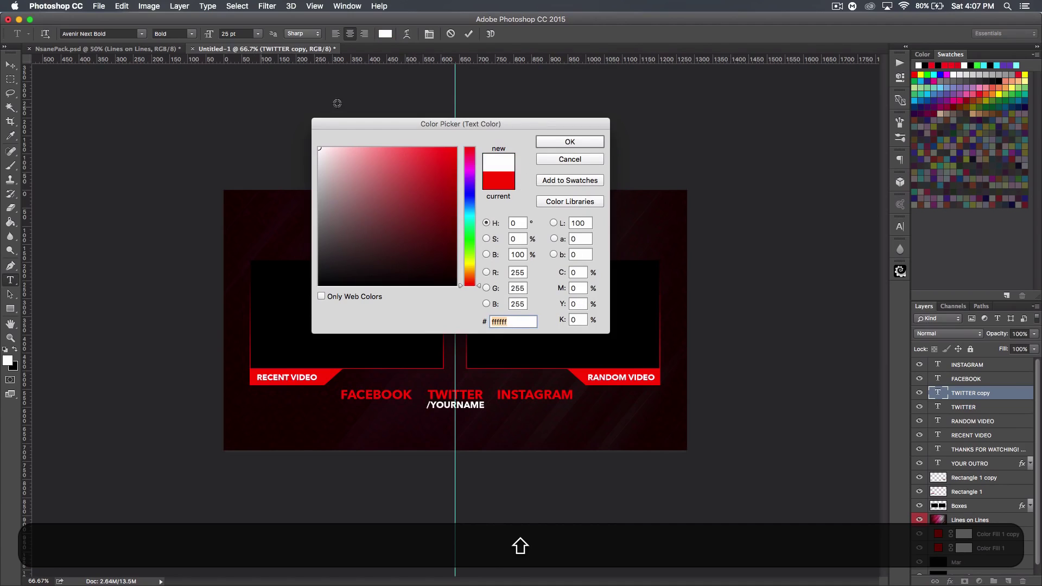
# Step: Set the "/YOURNAME" text under TWITTER to white (ffffff) and place copies of it under INSTAGRAM and FACEBOOK
pyautogui.press('Return')
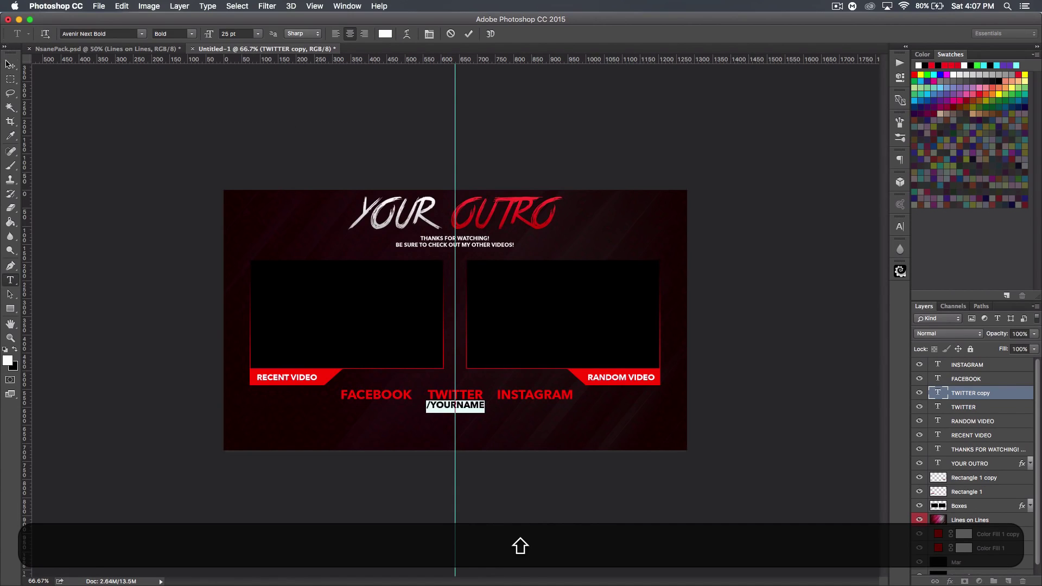
pyautogui.click(11, 64)
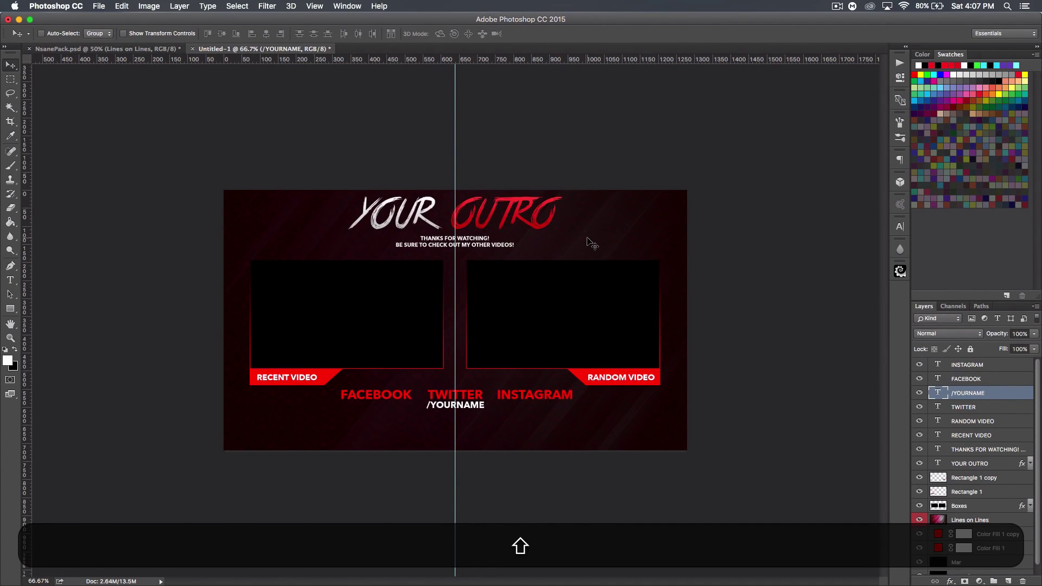
pyautogui.press('shift+super+j')
pyautogui.moveTo(487, 413); pyautogui.dragTo(569, 407)
pyautogui.press('shift+super+j')
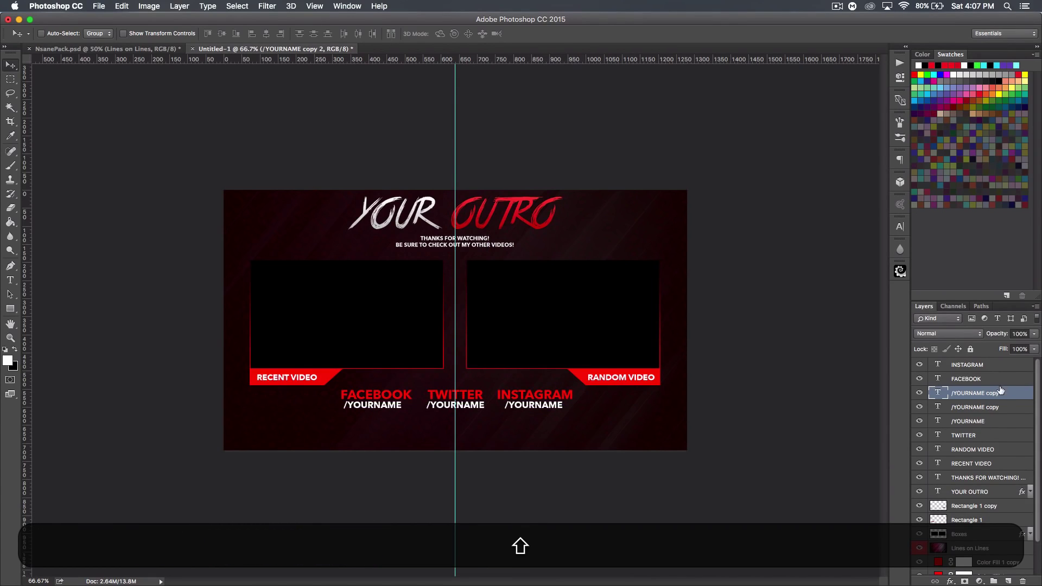
# Step: Replace the "INSTAGRAM" text with "TWITCH"
pyautogui.click(995, 367)
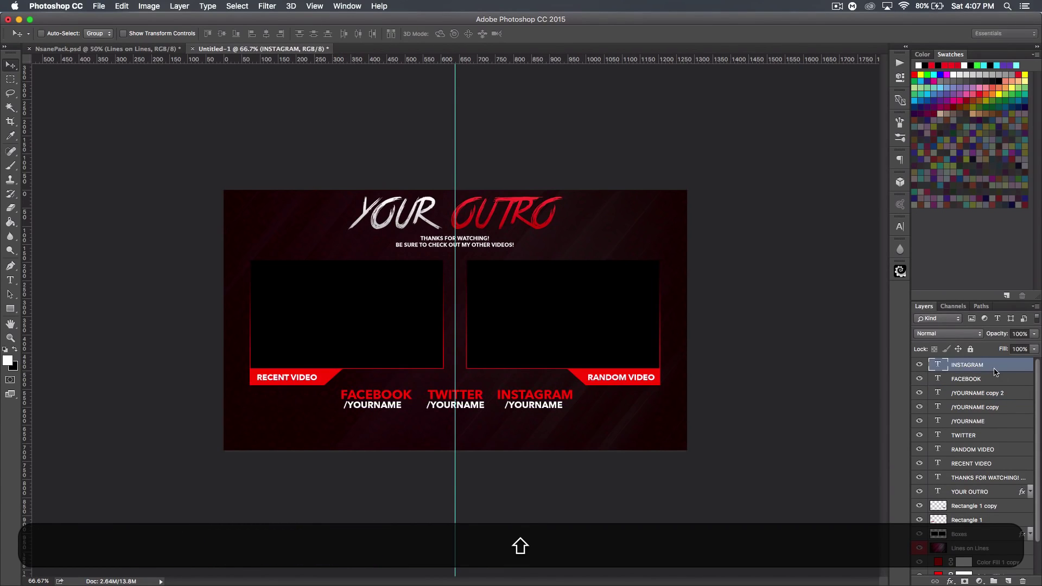
pyautogui.doubleClick(945, 368)
pyautogui.write('TWITCH')
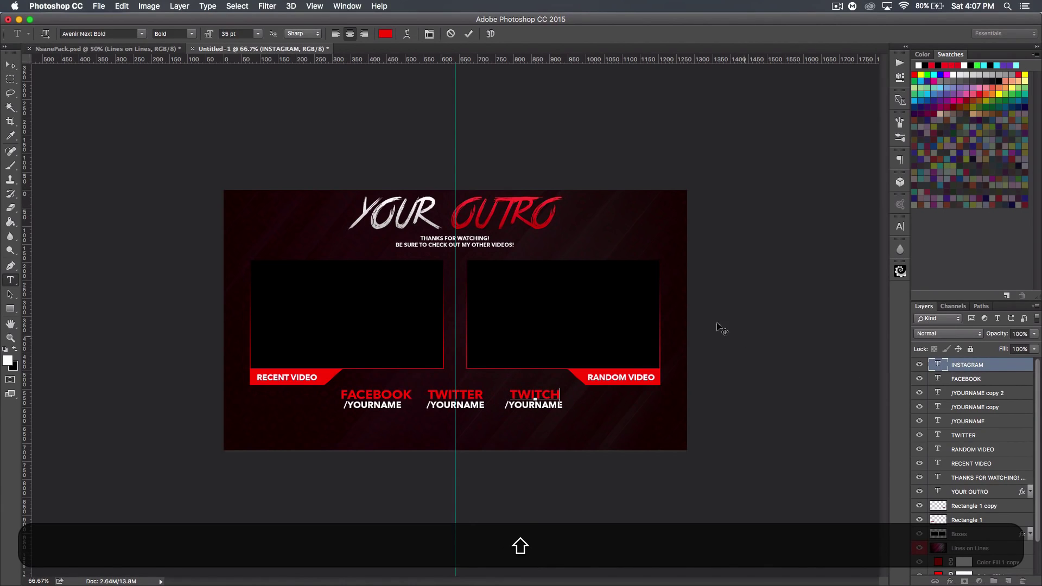
pyautogui.click(10, 65)
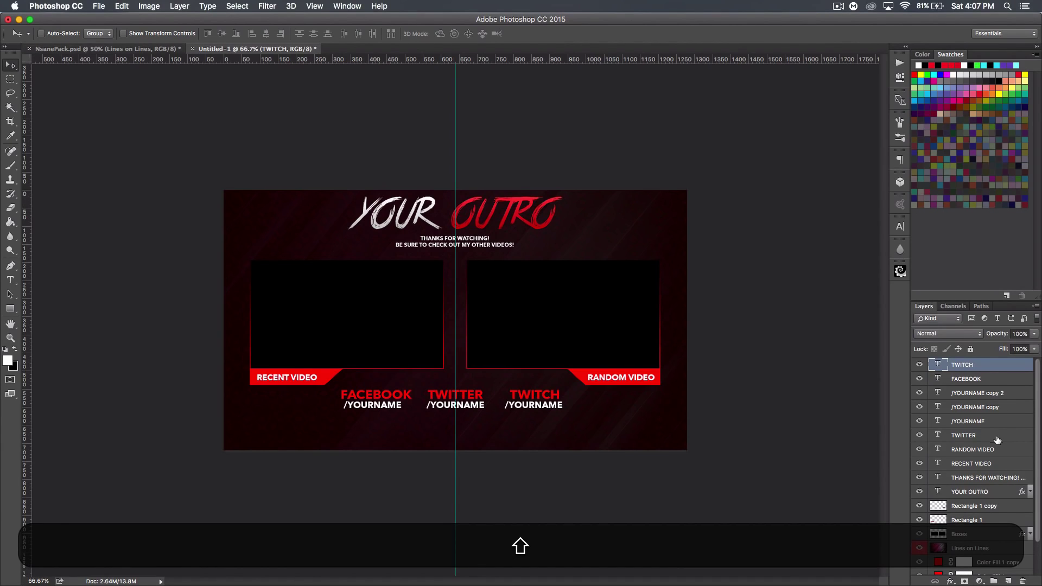
# Step: Copy the layer style of the YOUR OUTRO title onto the TWITCH, FACEBOOK and TWITTER text layers
pyautogui.rightClick(995, 496)
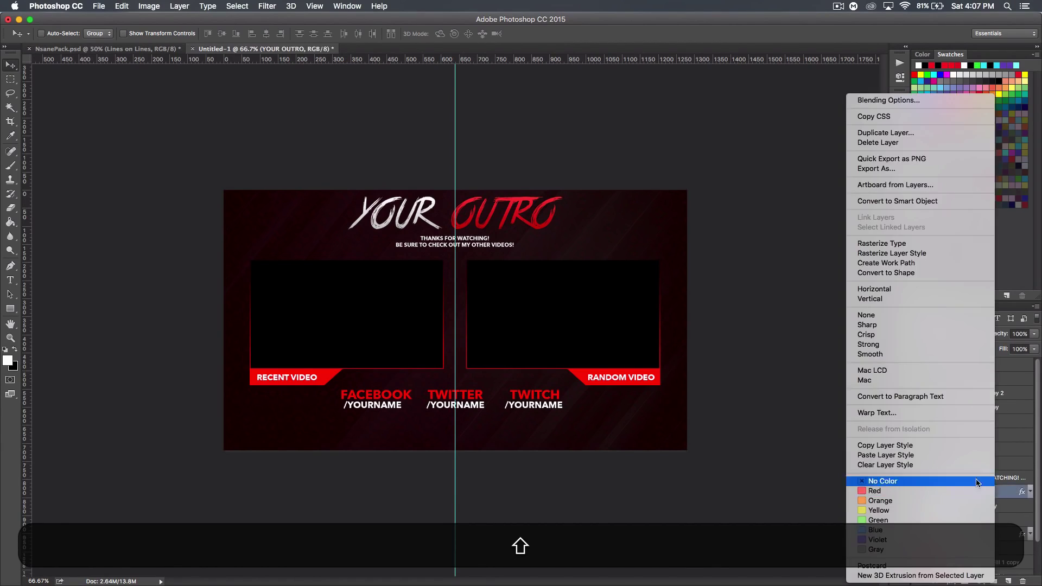
pyautogui.click(896, 447)
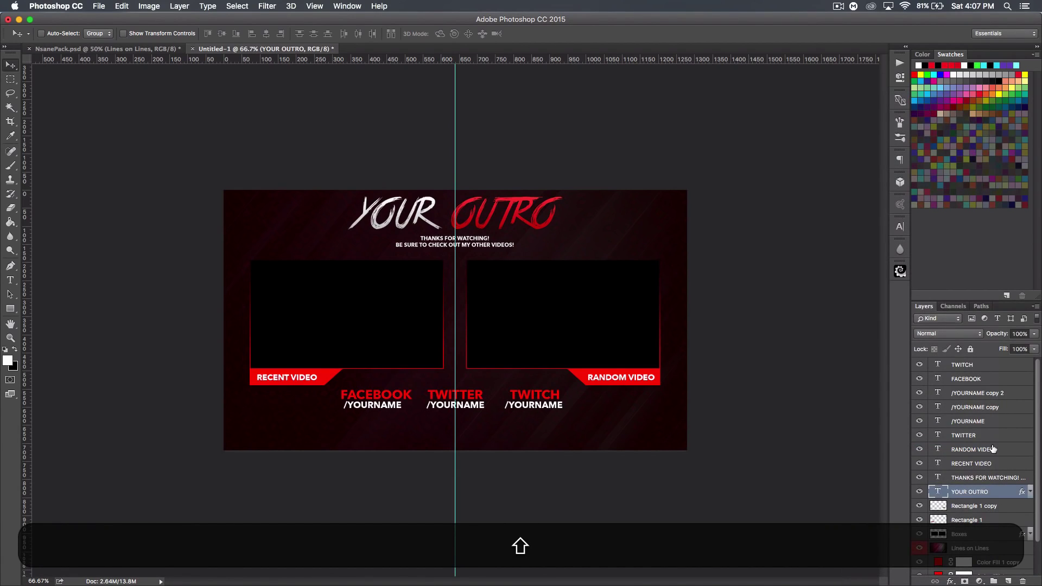
pyautogui.click(994, 365)
pyautogui.keyDown('shift'); pyautogui.click(994, 379); pyautogui.keyUp('shift')
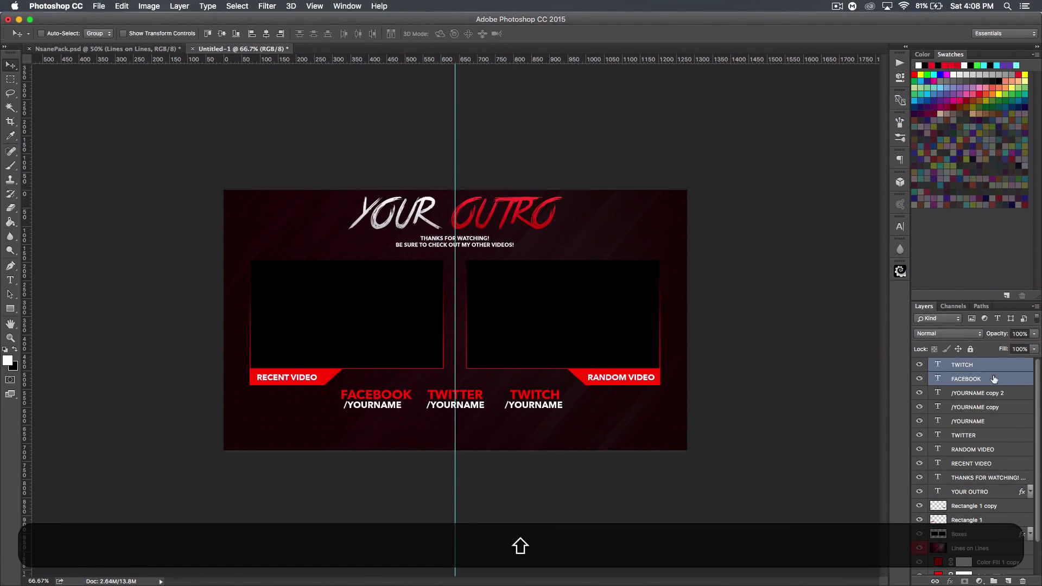
pyautogui.keyDown('shift'); pyautogui.keyDown('super'); pyautogui.click(996, 435); pyautogui.keyUp('super'); pyautogui.keyUp('shift')
pyautogui.rightClick(994, 435)
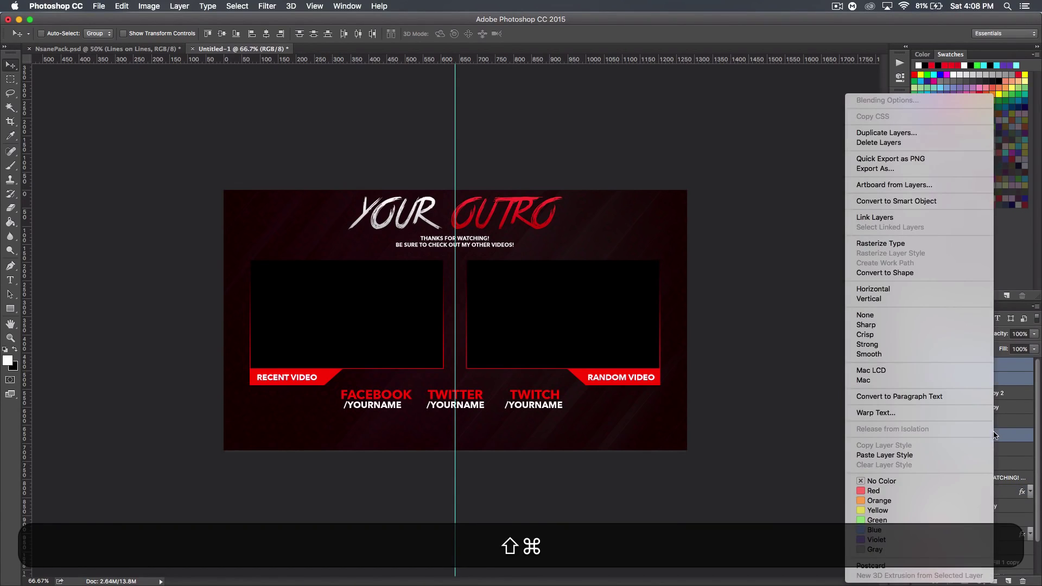
pyautogui.click(904, 455)
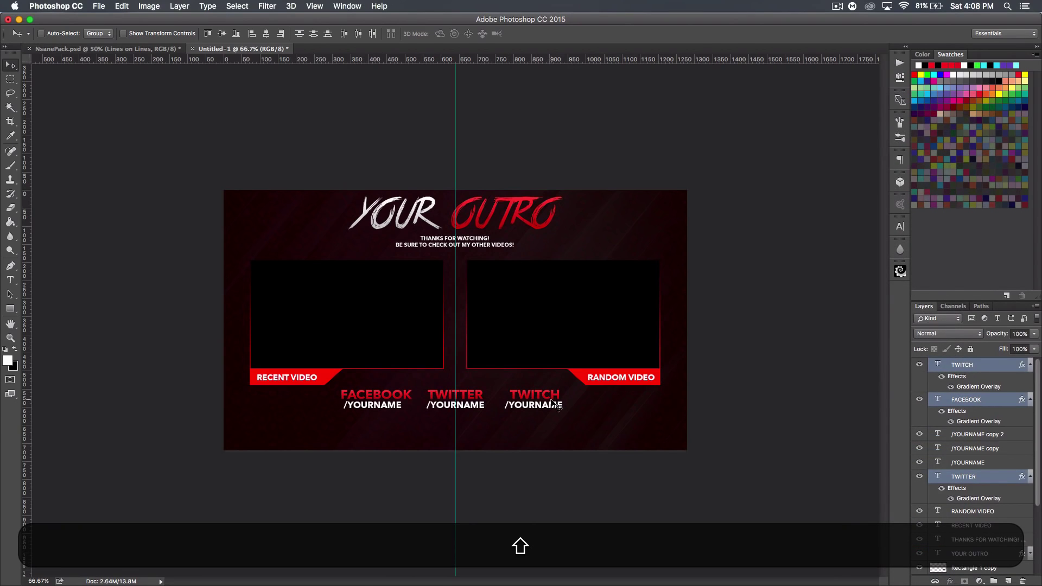
# Step: Hide the guide and move all three social media headings with their "/YOURNAME" lines slightly down together
pyautogui.press('shift+super+h')
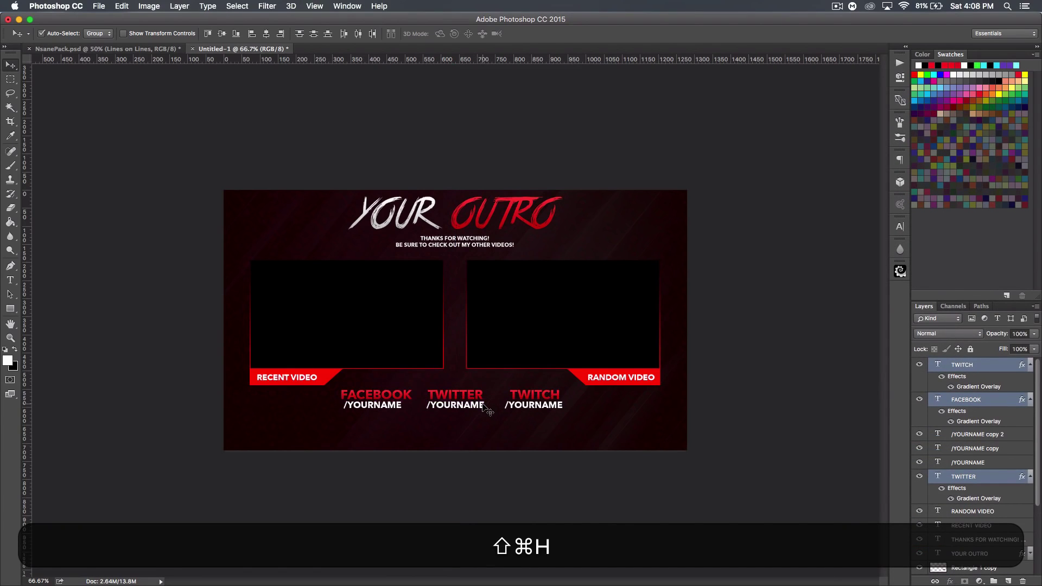
pyautogui.click(1011, 370)
pyautogui.keyDown('shift'); pyautogui.click(1000, 475); pyautogui.keyUp('shift')
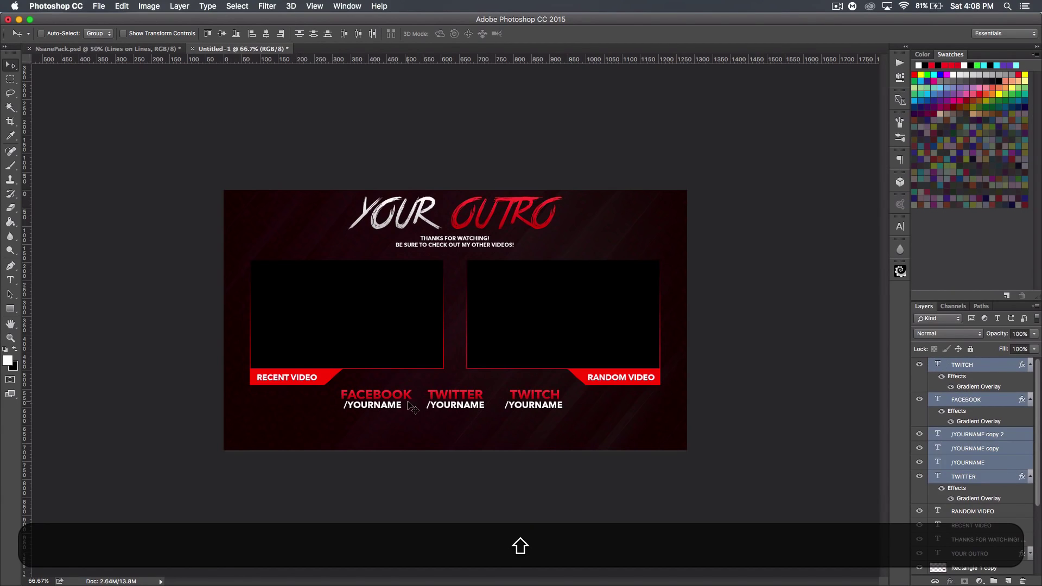
pyautogui.moveTo(442, 397); pyautogui.dragTo(439, 410)
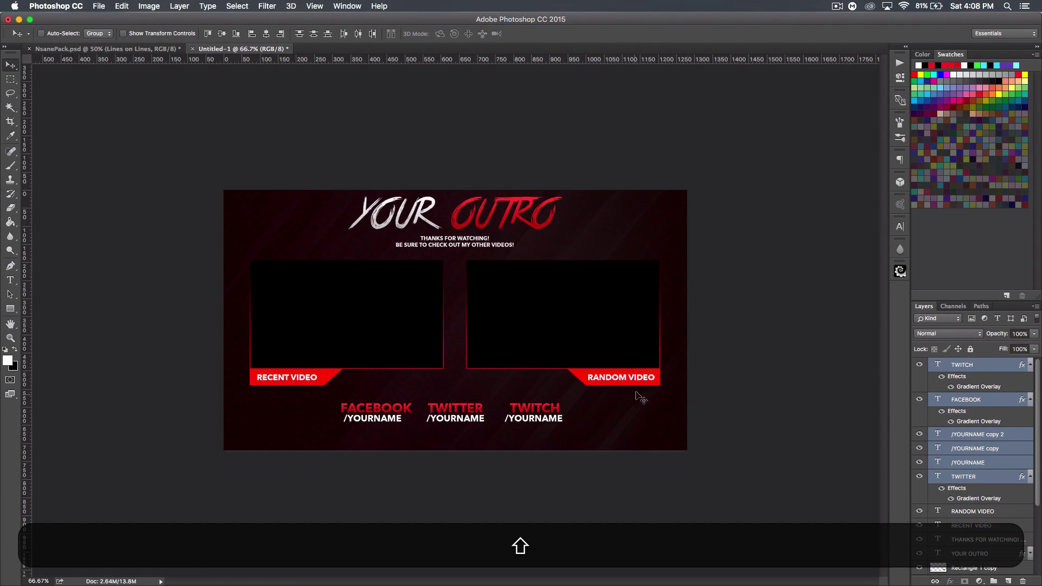
# Step: Load the RANDOM VIDEO text outline as a selection and delete that area from the Rectangle 1 copy label bar
pyautogui.scroll(-3, 989, 426)
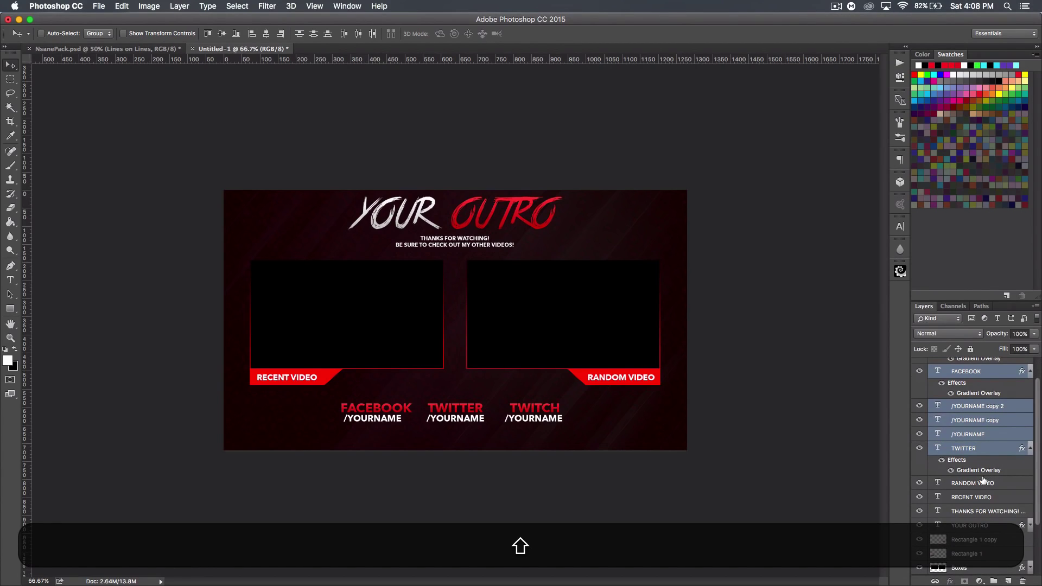
pyautogui.keyDown('shift'); pyautogui.keyDown('super'); pyautogui.click(939, 483); pyautogui.keyUp('super'); pyautogui.keyUp('shift')
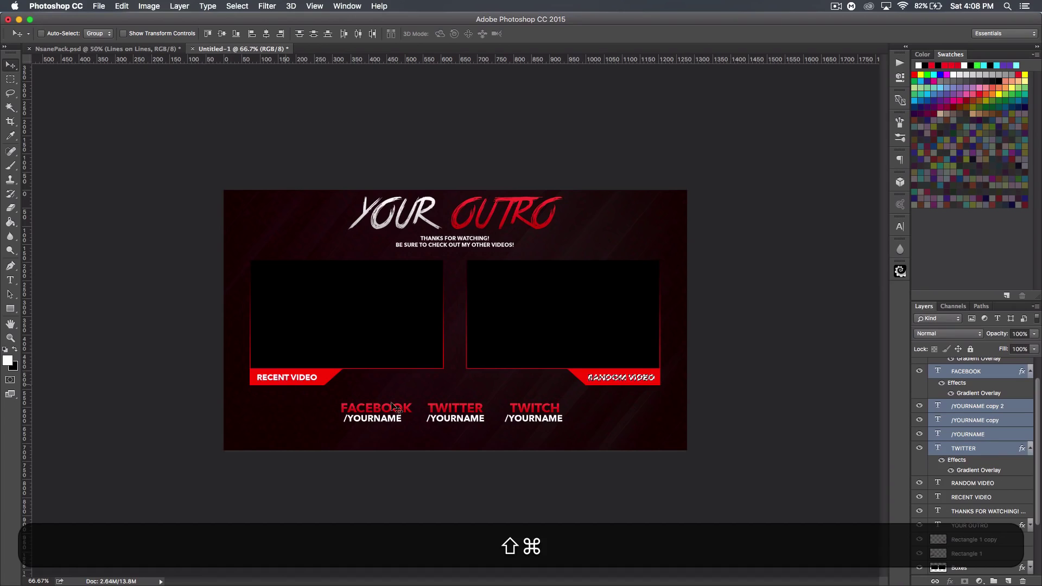
pyautogui.scroll(-3, 977, 478)
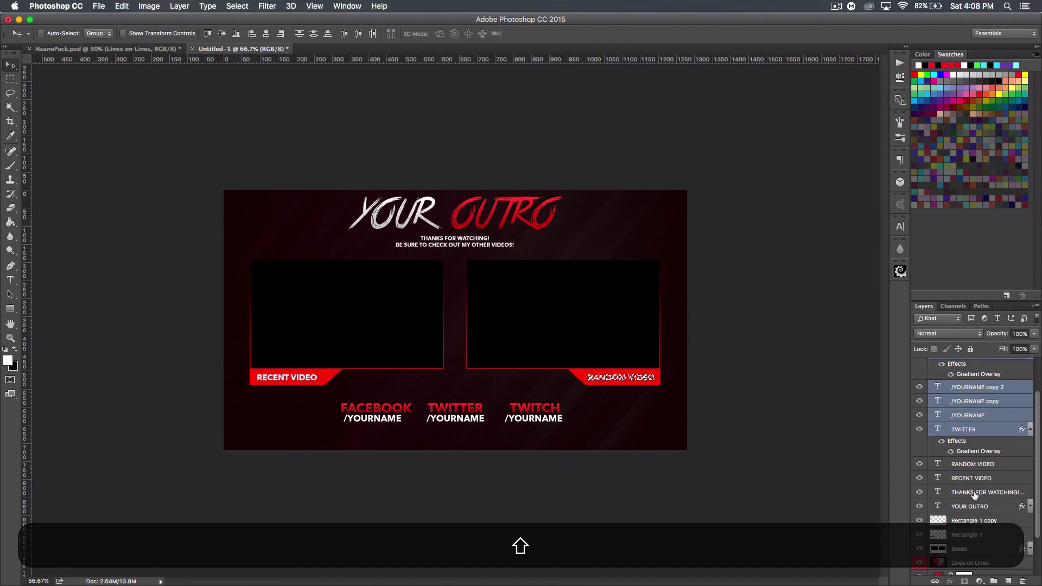
pyautogui.click(1012, 507)
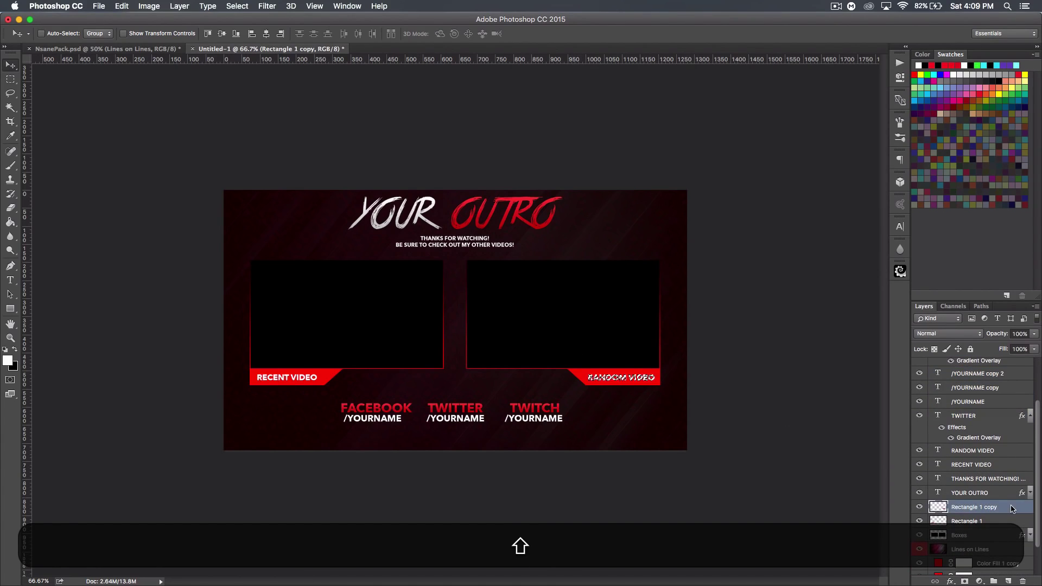
pyautogui.hotkey('shift', 'BackSpace')
# Step: Load the RECENT VIDEO text outline as a selection, delete that area from the Rectangle 1 label bar and deselect
pyautogui.scroll(5, 975, 454)
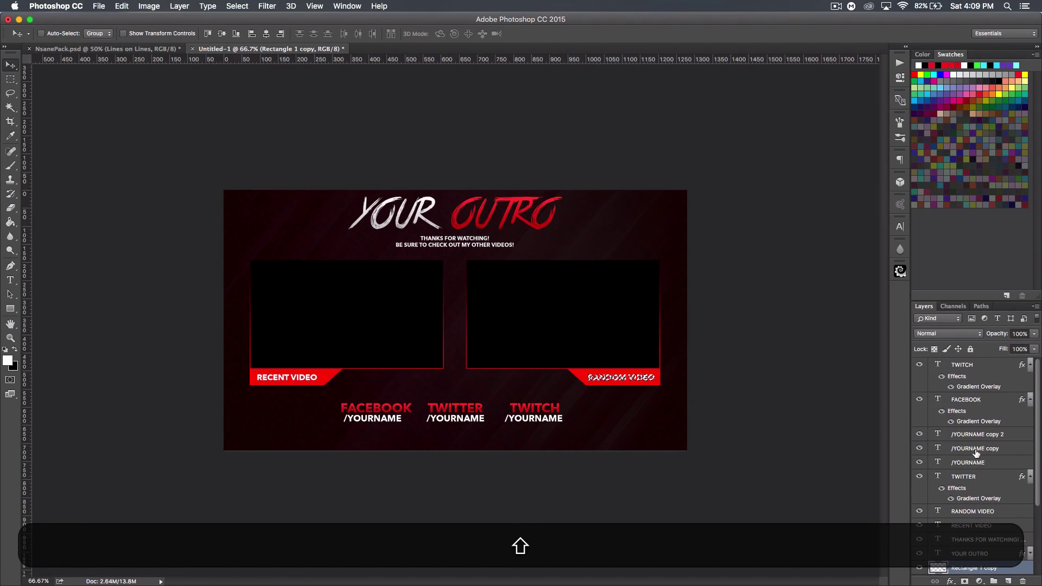
pyautogui.scroll(-2, 976, 459)
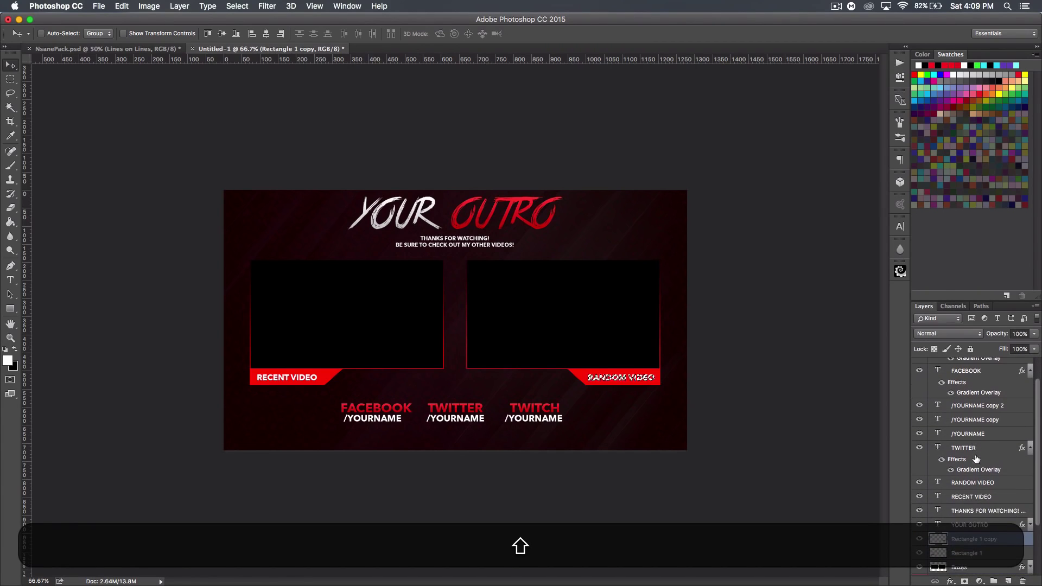
pyautogui.keyDown('super'); pyautogui.click(937, 497); pyautogui.keyUp('super')
pyautogui.scroll(-3, 963, 489)
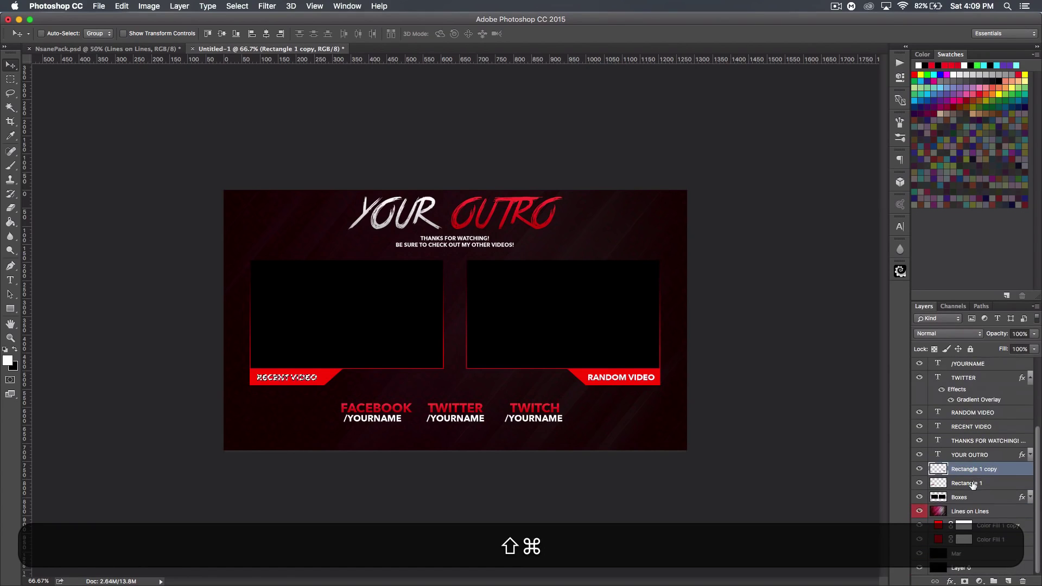
pyautogui.click(987, 484)
pyautogui.scroll(1, 922, 444)
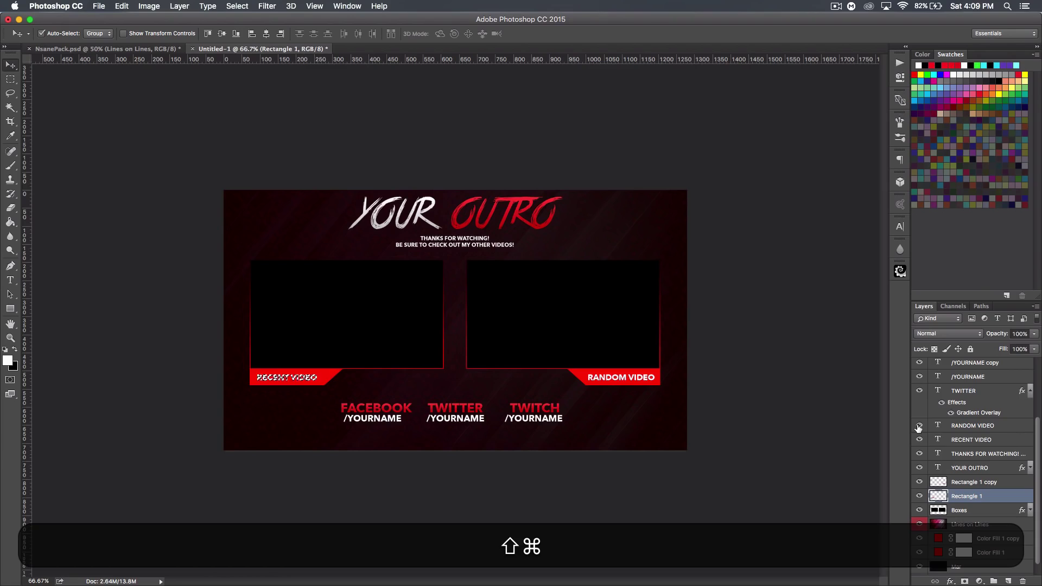
pyautogui.press('shift+super+d')
# Step: Hide the RANDOM VIDEO and RECENT VIDEO text layers
pyautogui.moveTo(918, 426); pyautogui.dragTo(919, 440)
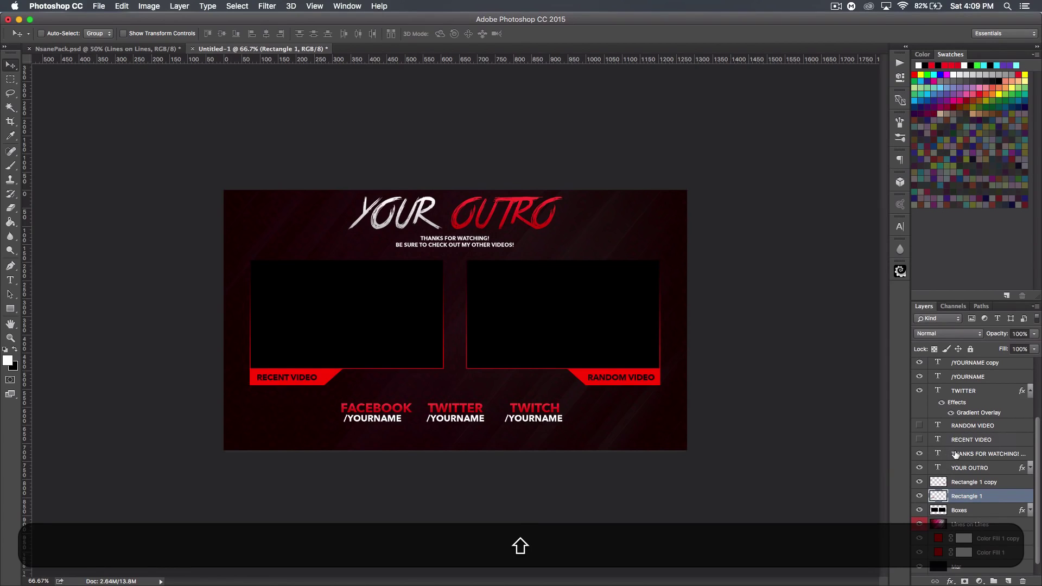
pyautogui.scroll(1, 971, 459)
pyautogui.scroll(5, 971, 462)
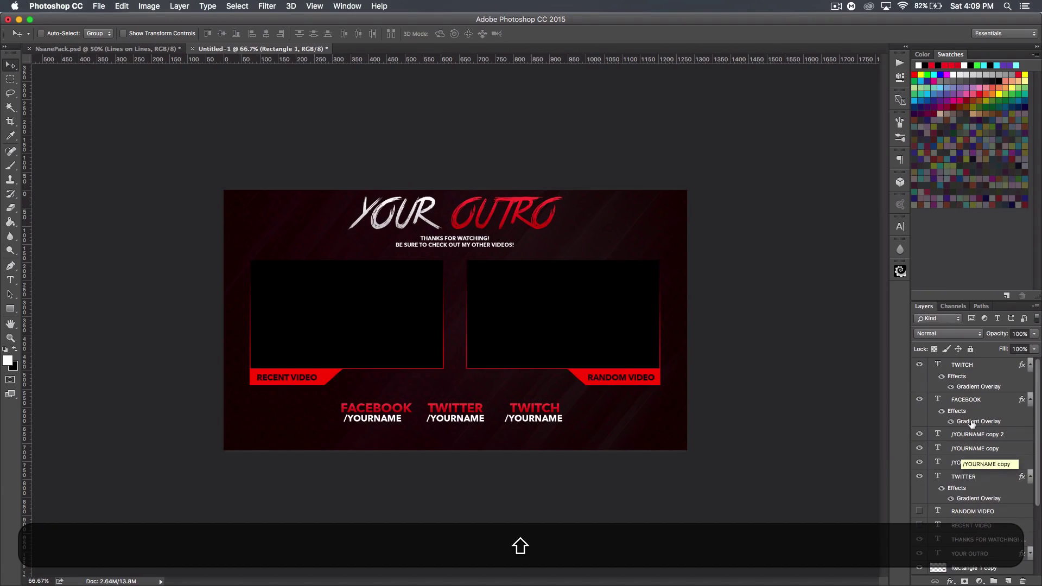
# Step: Group all layers from TWITCH down to Layer 0 and rename the group OUTRO
pyautogui.click(998, 365)
pyautogui.scroll(-5, 998, 478)
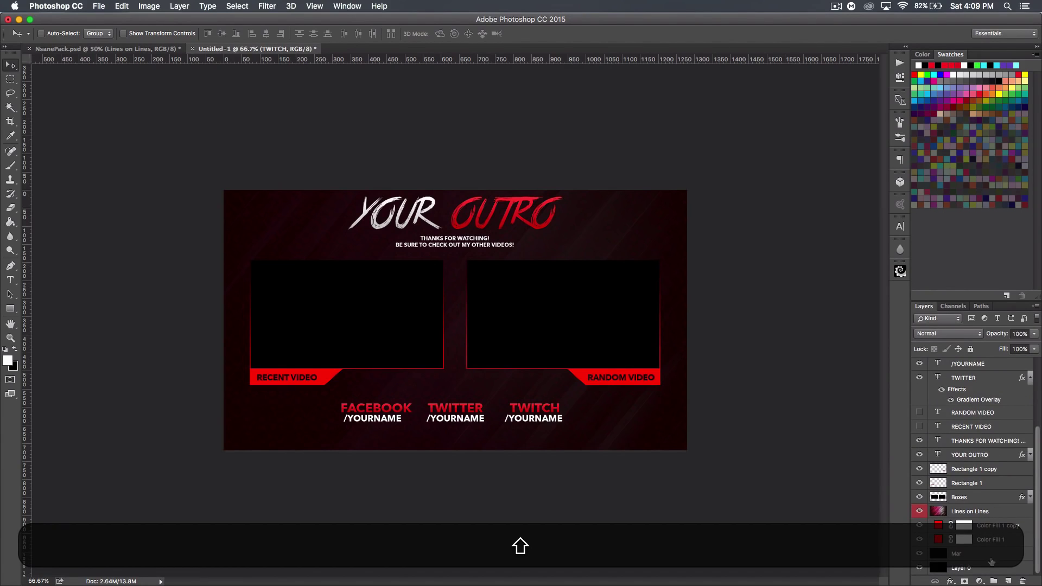
pyautogui.keyDown('shift'); pyautogui.click(992, 559); pyautogui.keyUp('shift')
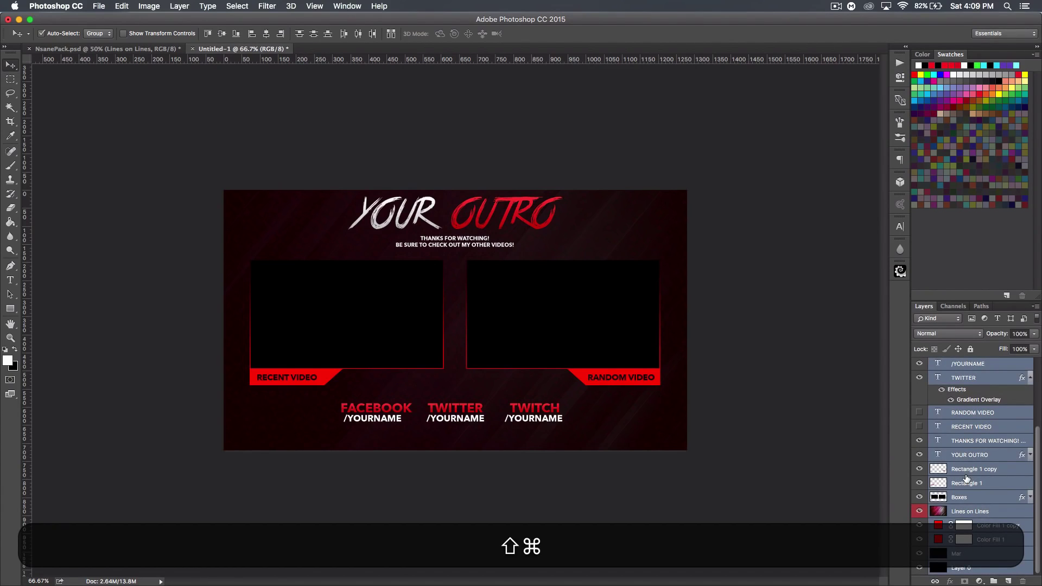
pyautogui.press('shift+super+g')
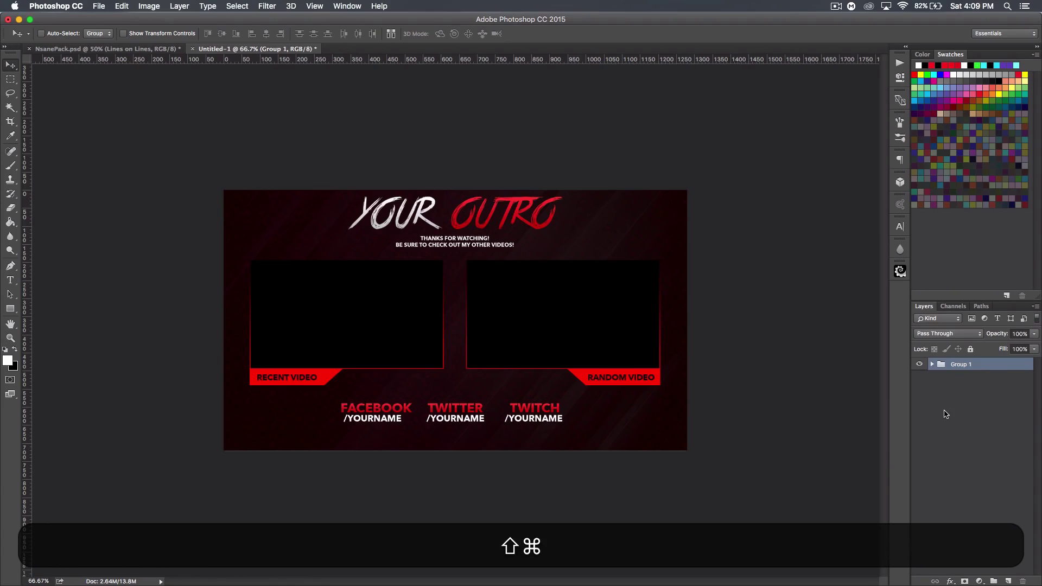
pyautogui.doubleClick(959, 364)
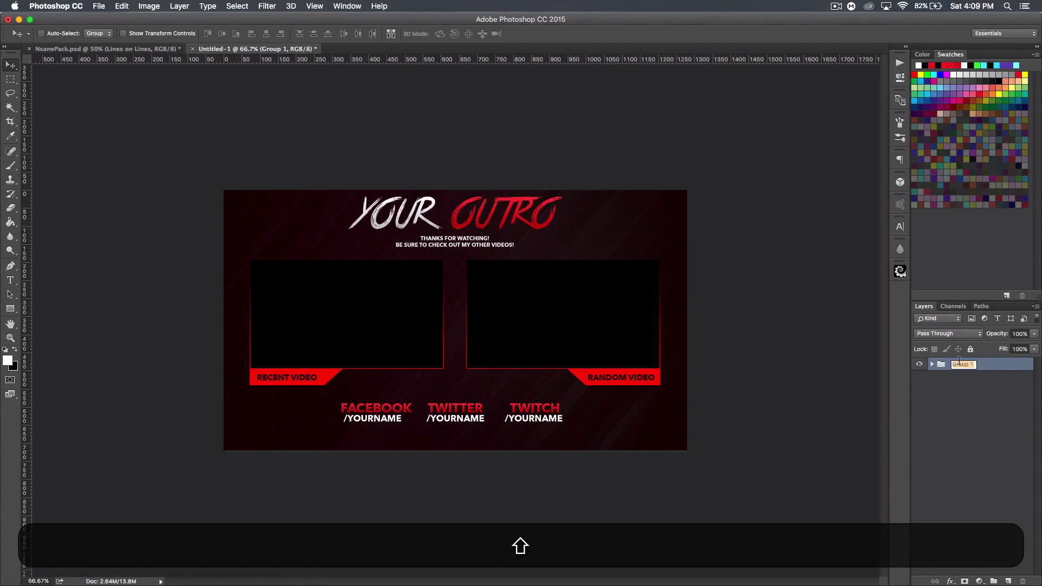
pyautogui.write('OUTRO')
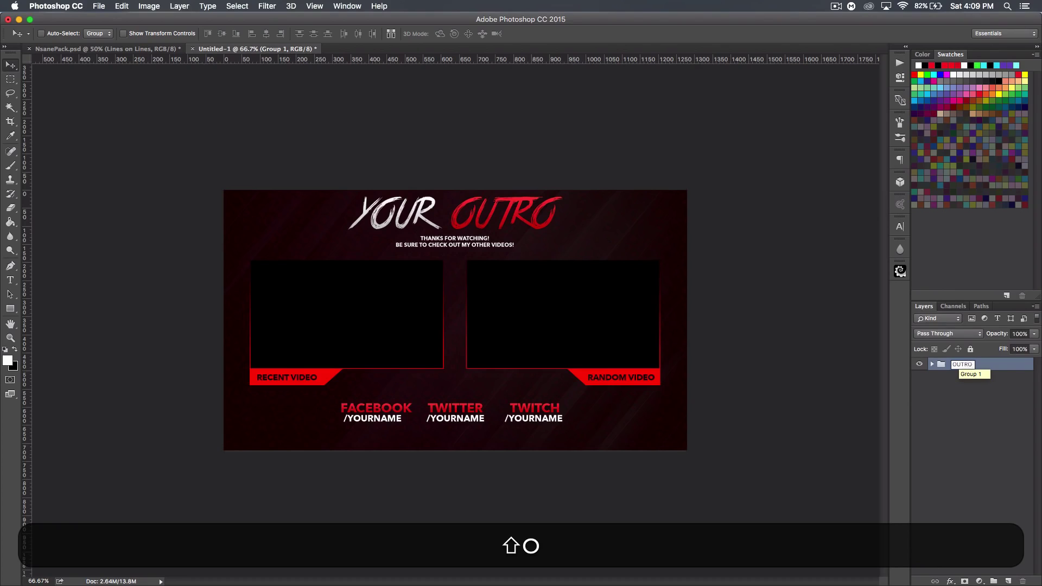
pyautogui.hotkey('shift', 'Return')
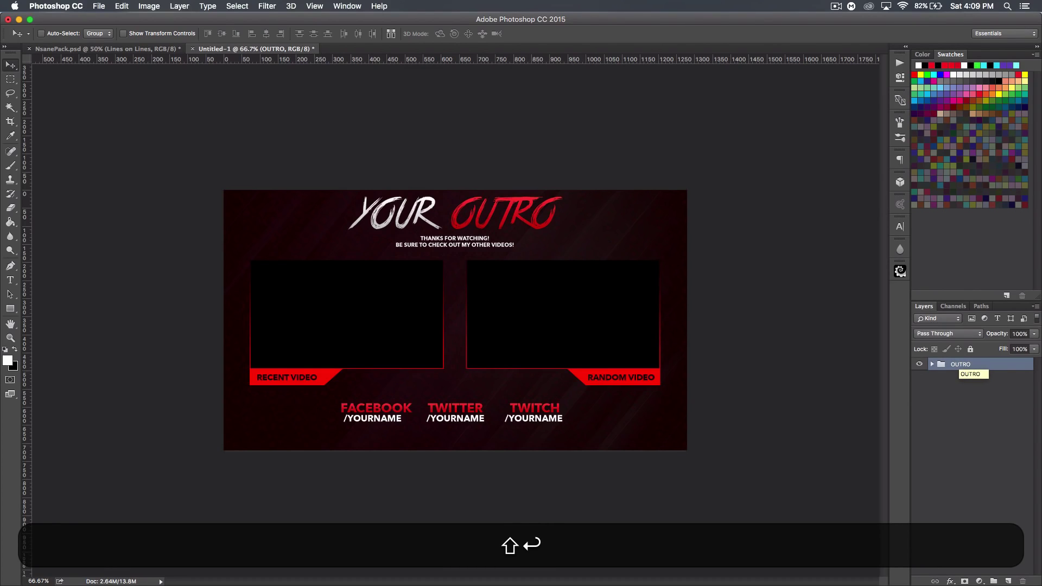
# Step: Paint four large soft glows in red ff0000 across the design on a new layer above the OUTRO group
pyautogui.click(1008, 581)
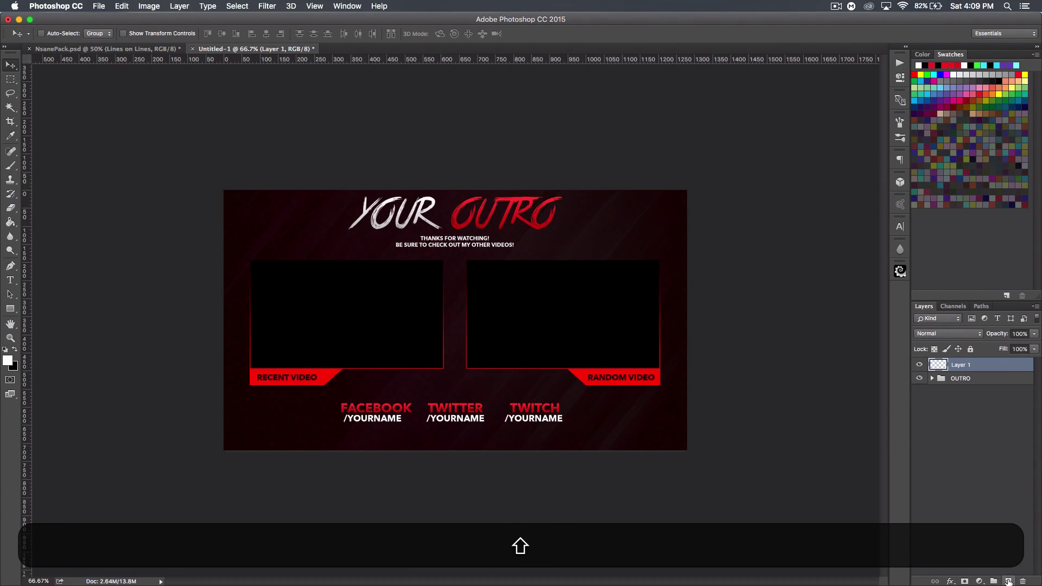
pyautogui.click(11, 166)
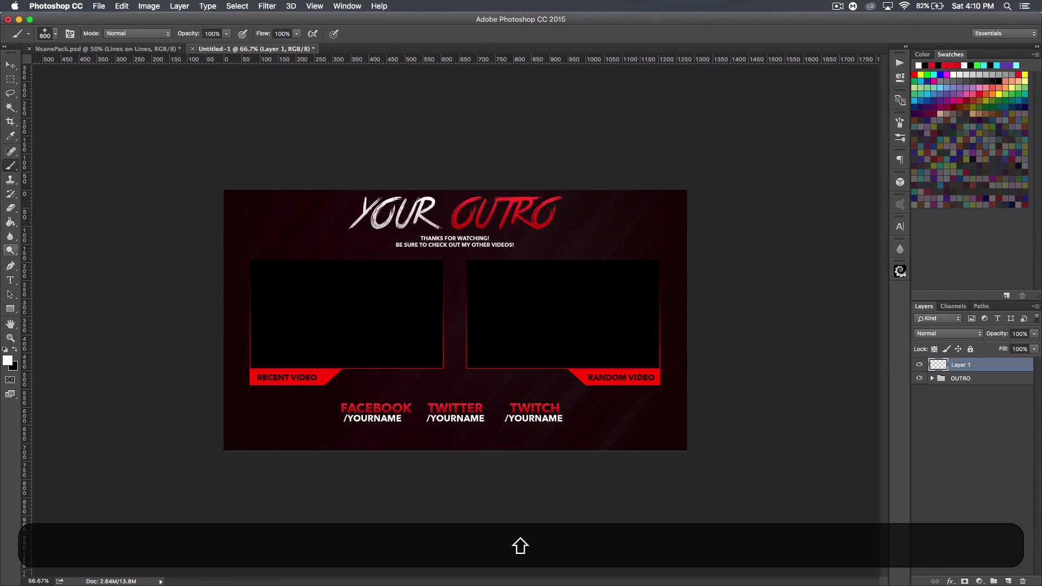
pyautogui.click(8, 360)
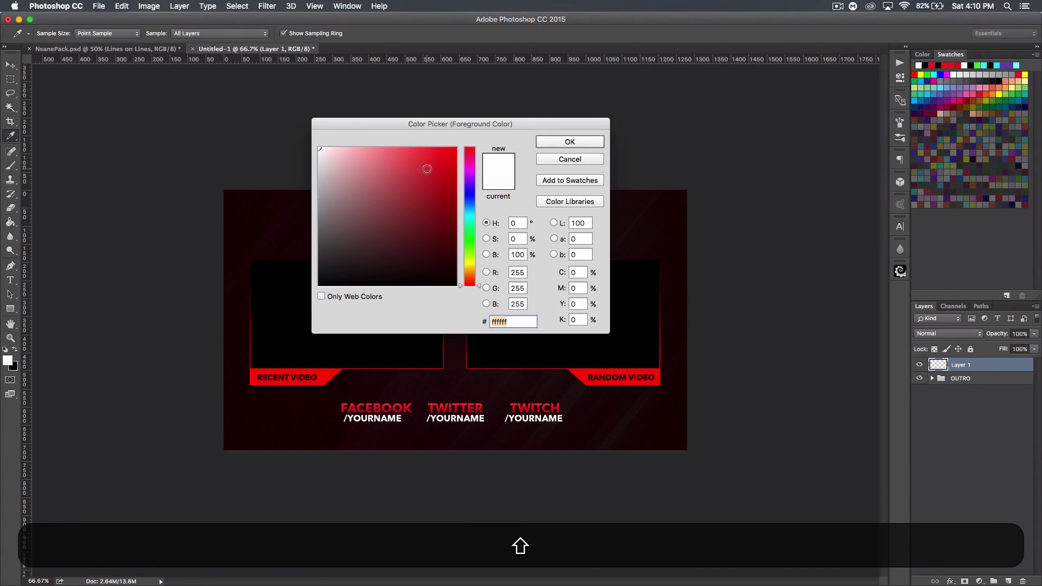
pyautogui.write('ff0000')
pyautogui.click(569, 143)
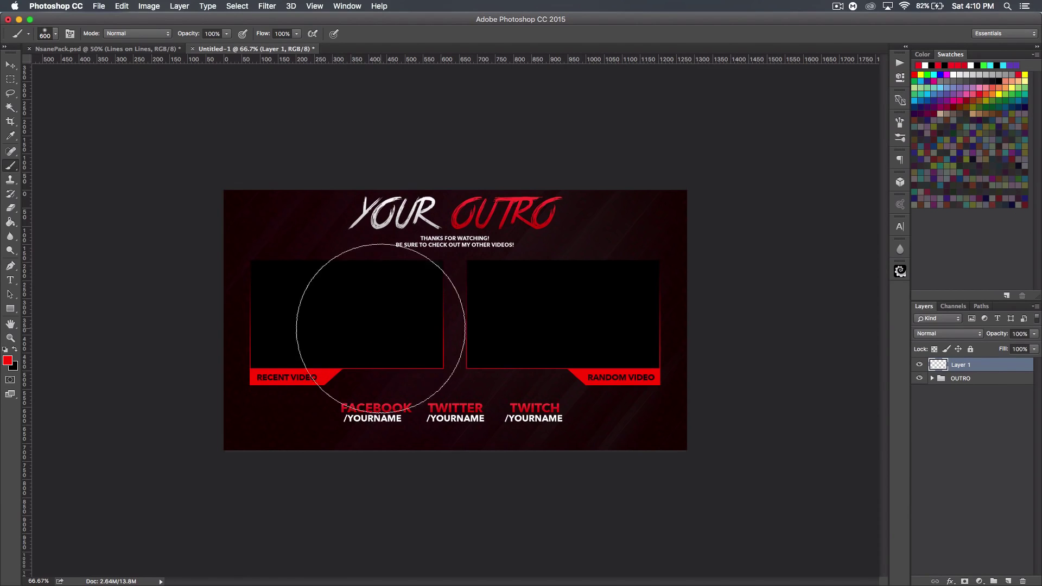
pyautogui.click(321, 265)
pyautogui.click(404, 471)
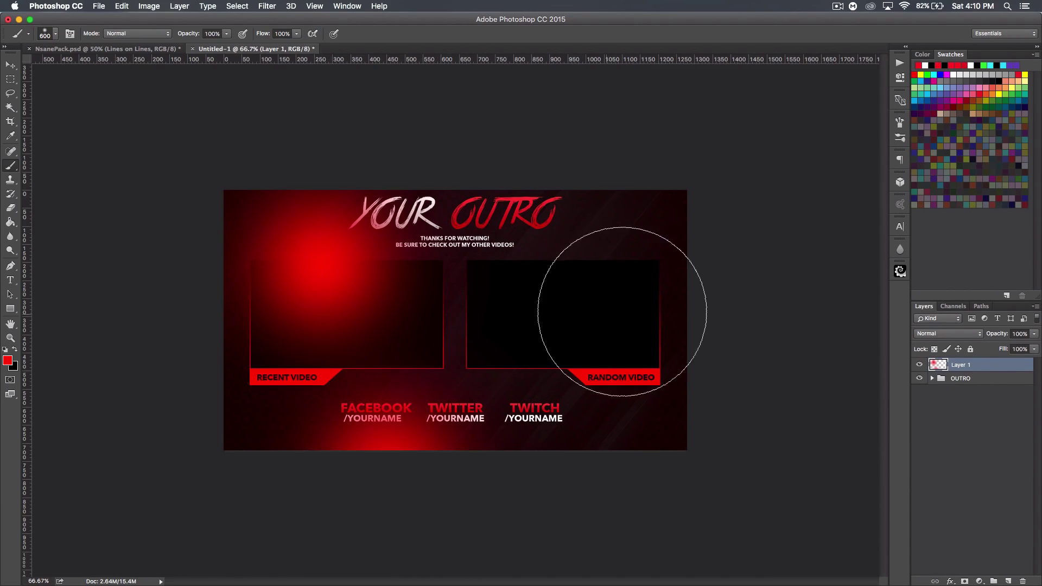
pyautogui.click(643, 214)
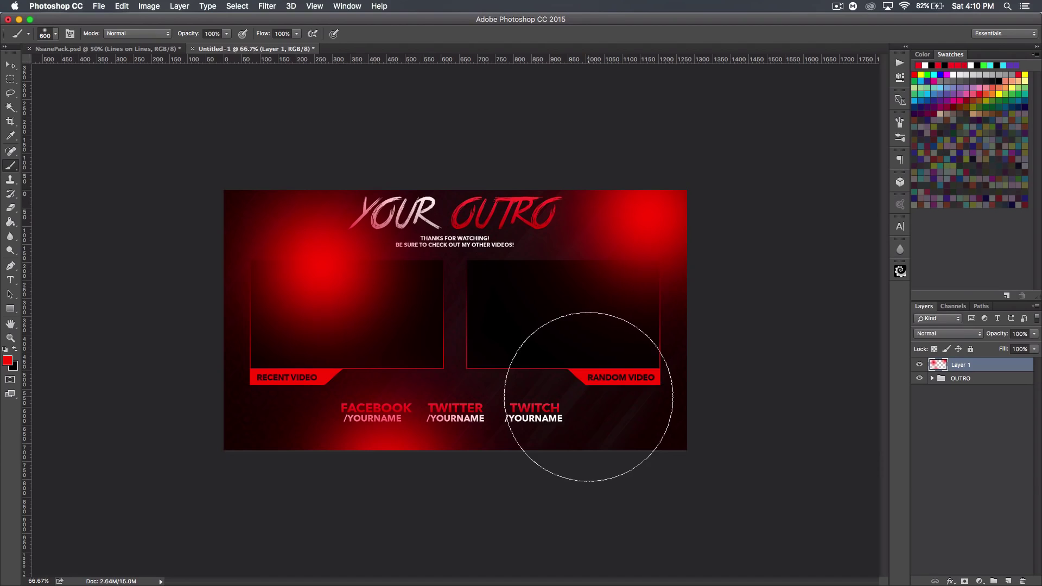
pyautogui.click(590, 378)
# Step: Set the red glow layer's blend mode to Screen and its opacity to 21%
pyautogui.click(978, 335)
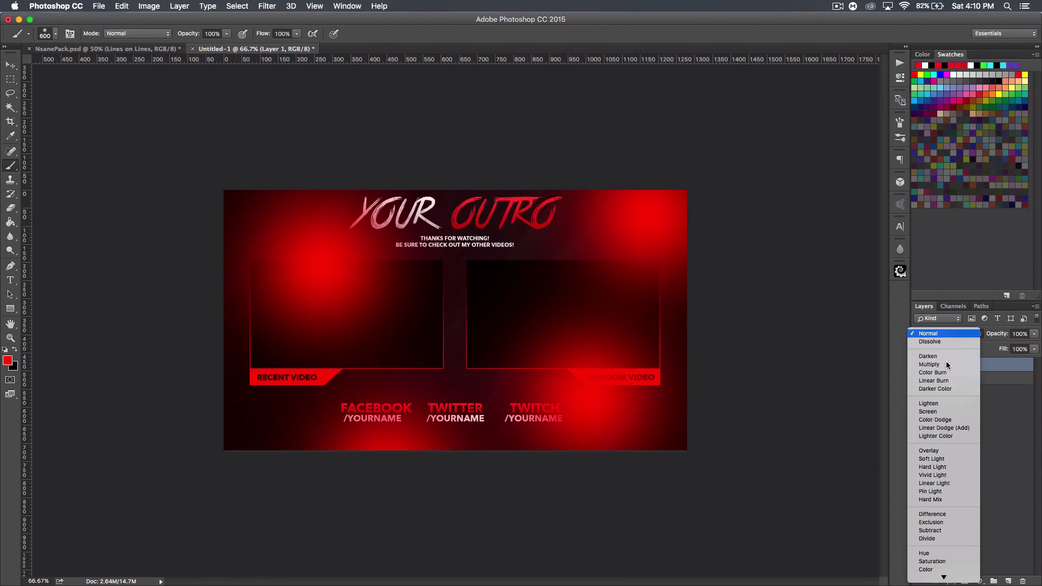
pyautogui.click(943, 407)
pyautogui.moveTo(996, 333); pyautogui.dragTo(954, 338)
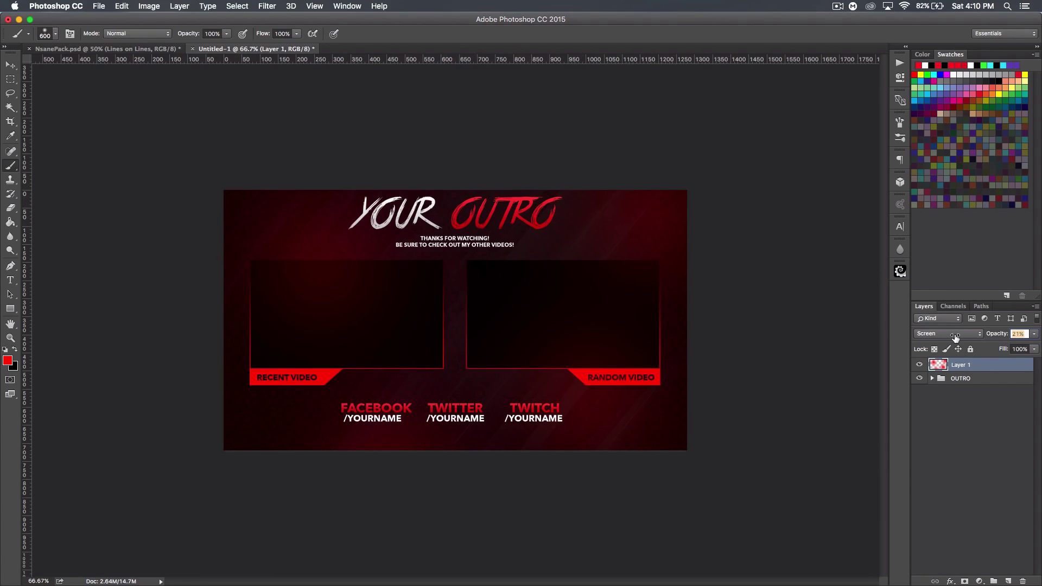
pyautogui.moveTo(955, 336); pyautogui.dragTo(955, 337)
# Step: Add a Hue/Saturation adjustment directly above the OUTRO group and lower its saturation
pyautogui.click(984, 381)
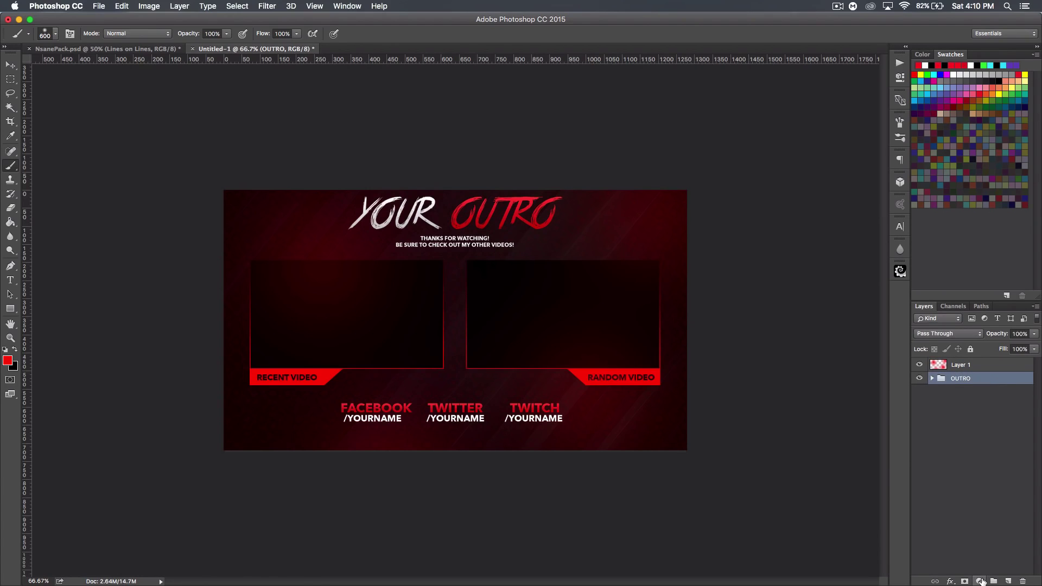
pyautogui.click(980, 581)
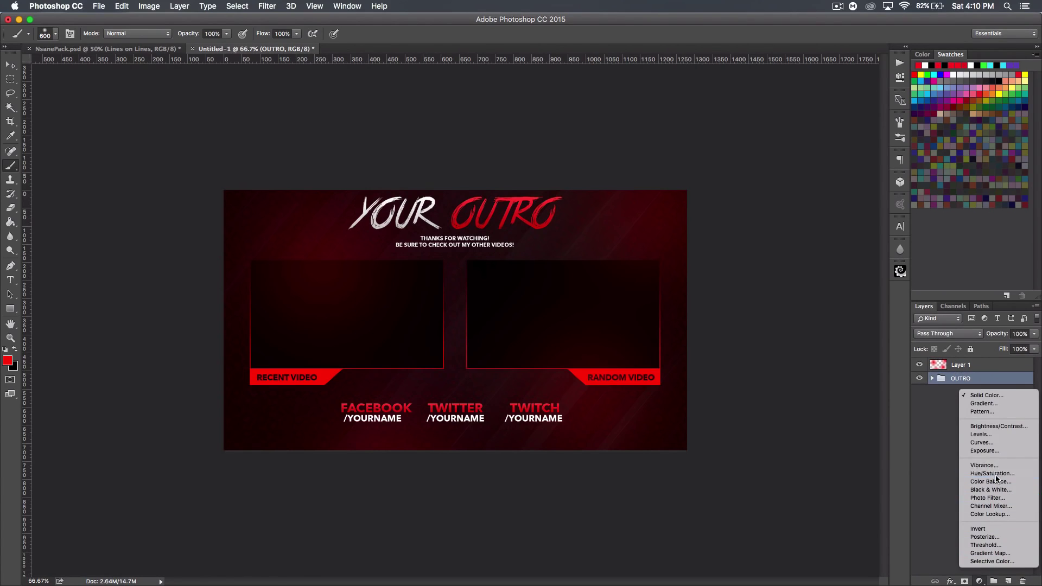
pyautogui.click(976, 474)
pyautogui.click(937, 379)
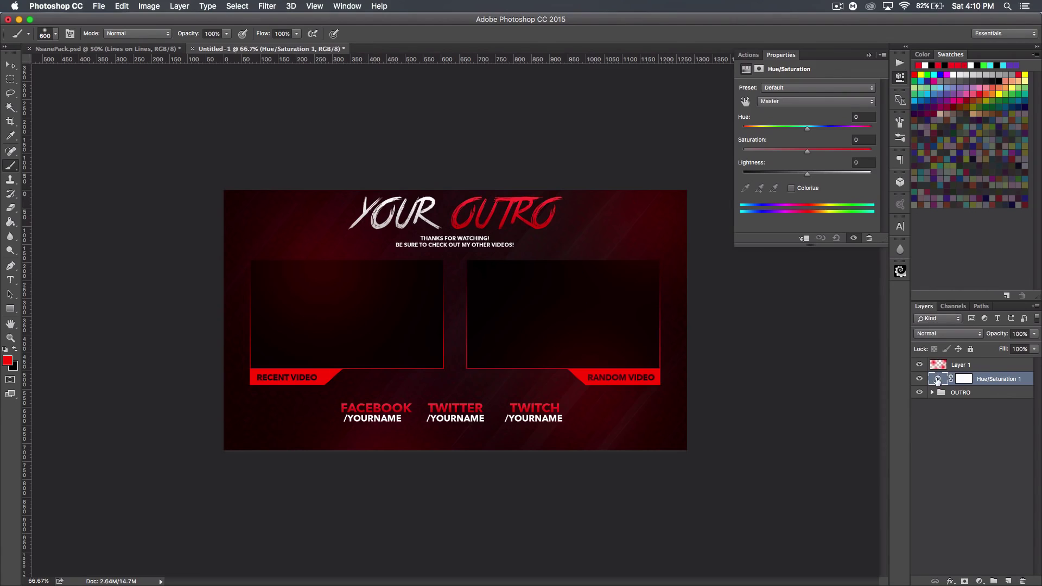
pyautogui.click(786, 151)
pyautogui.click(869, 56)
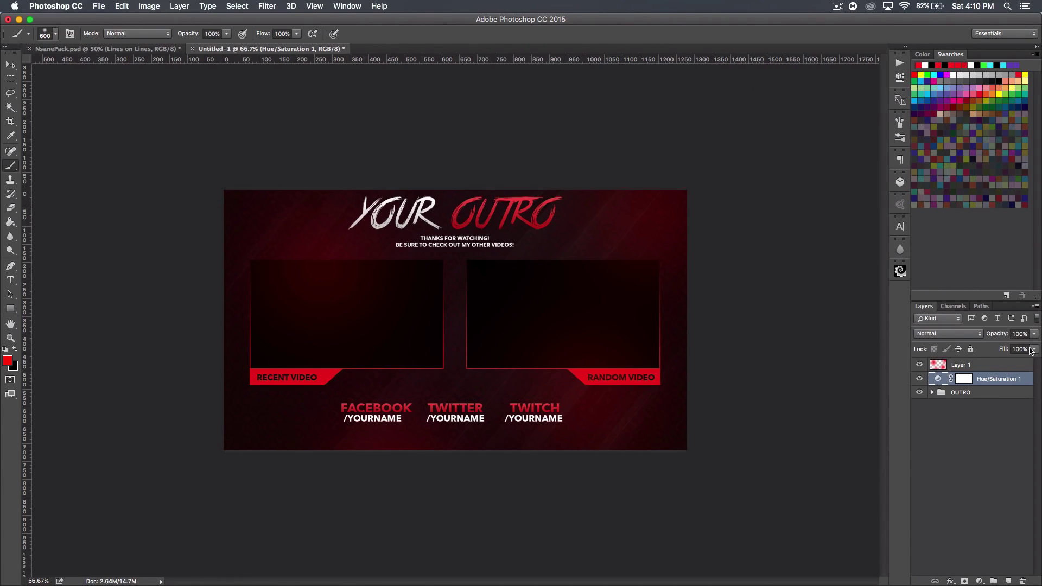
# Step: Toggle the visibility of Layer 1 to compare the design with and without the red glows
pyautogui.click(990, 368)
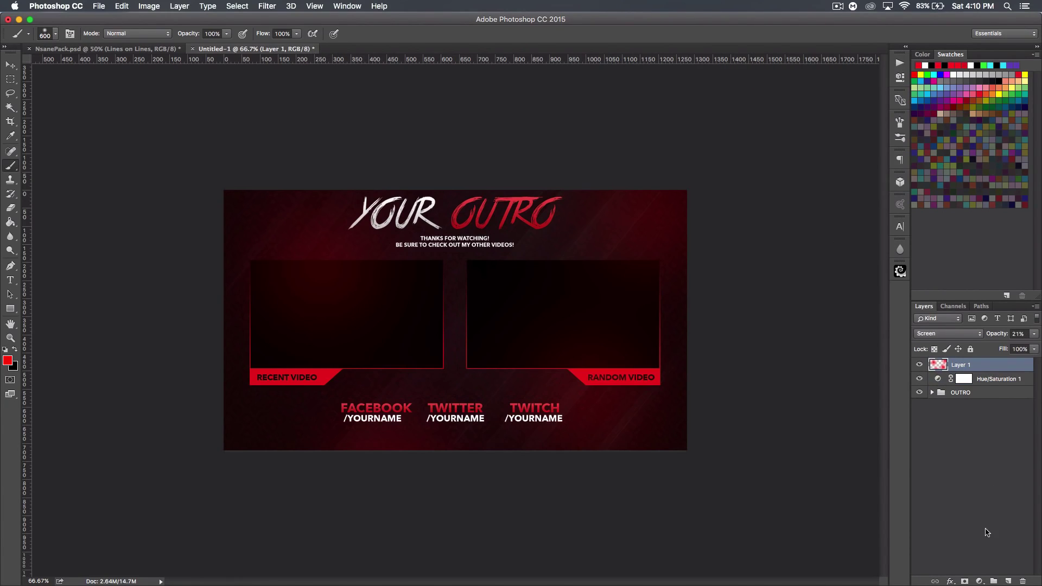
pyautogui.click(920, 365)
pyautogui.click(919, 364)
pyautogui.click(919, 365)
pyautogui.click(919, 365)
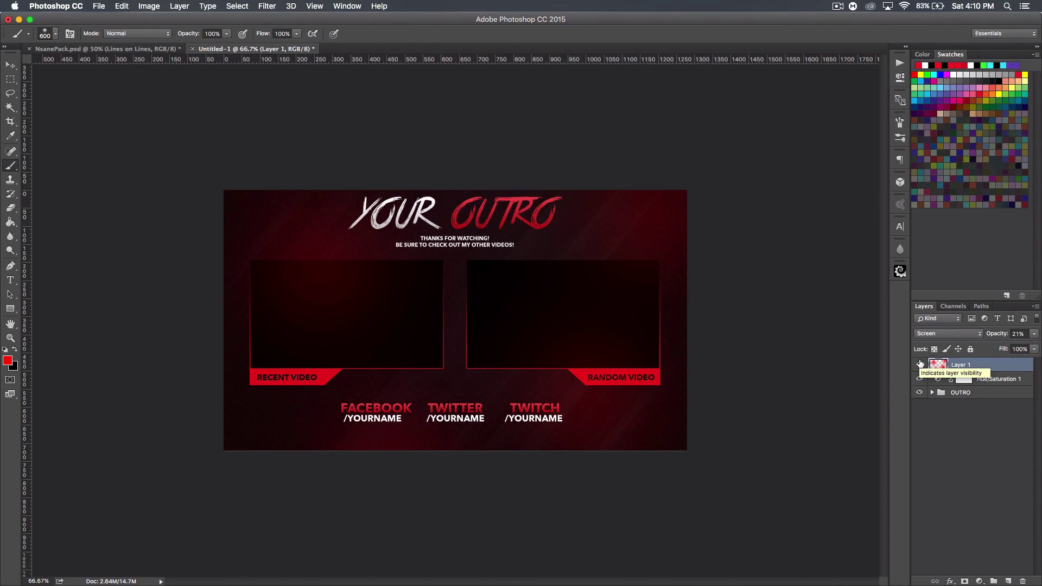
pyautogui.moveTo(985, 364)
pyautogui.mouseDown()
pyautogui.moveTo(991, 385)
pyautogui.moveTo(995, 362)
pyautogui.mouseUp()
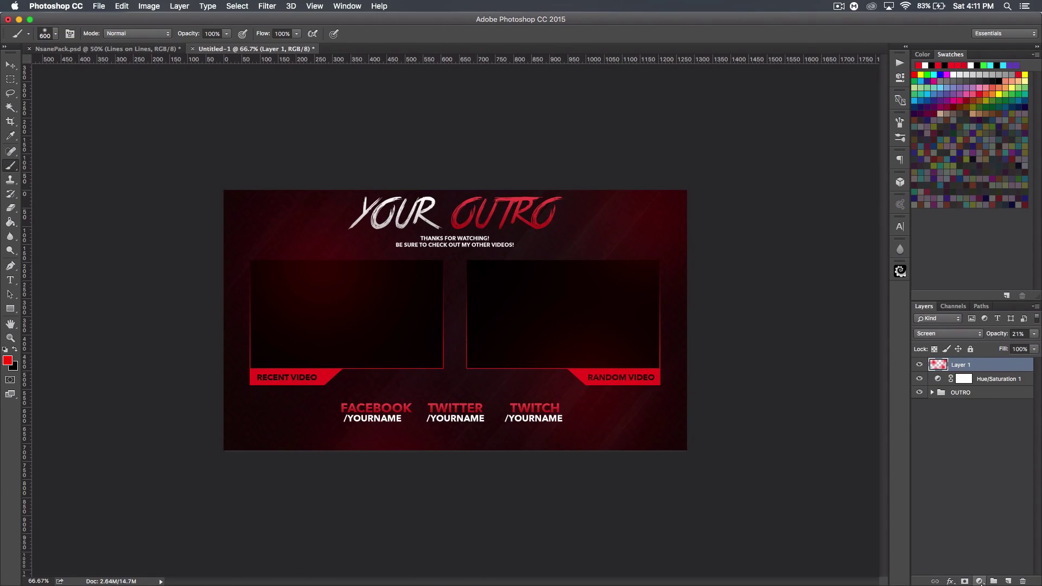
# Step: Add a Brightness/Contrast adjustment above Layer 1 with brightness 19 and contrast 30
pyautogui.click(979, 581)
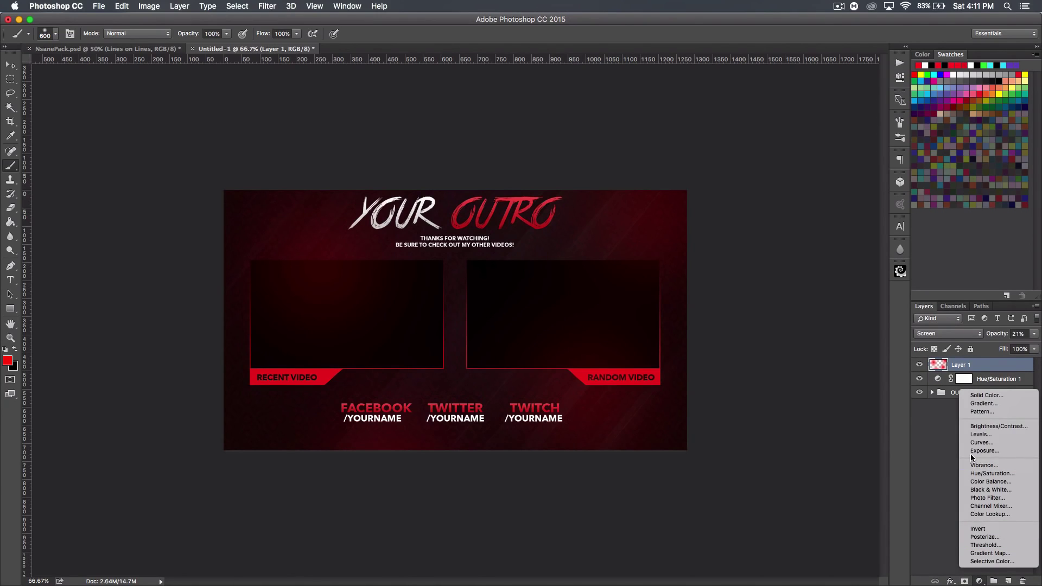
pyautogui.click(979, 427)
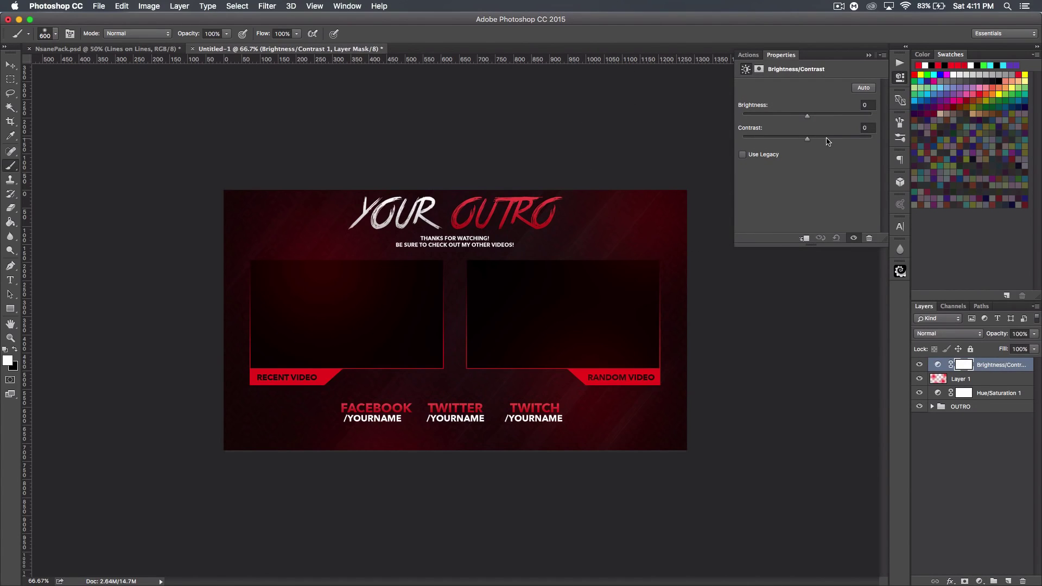
pyautogui.click(815, 115)
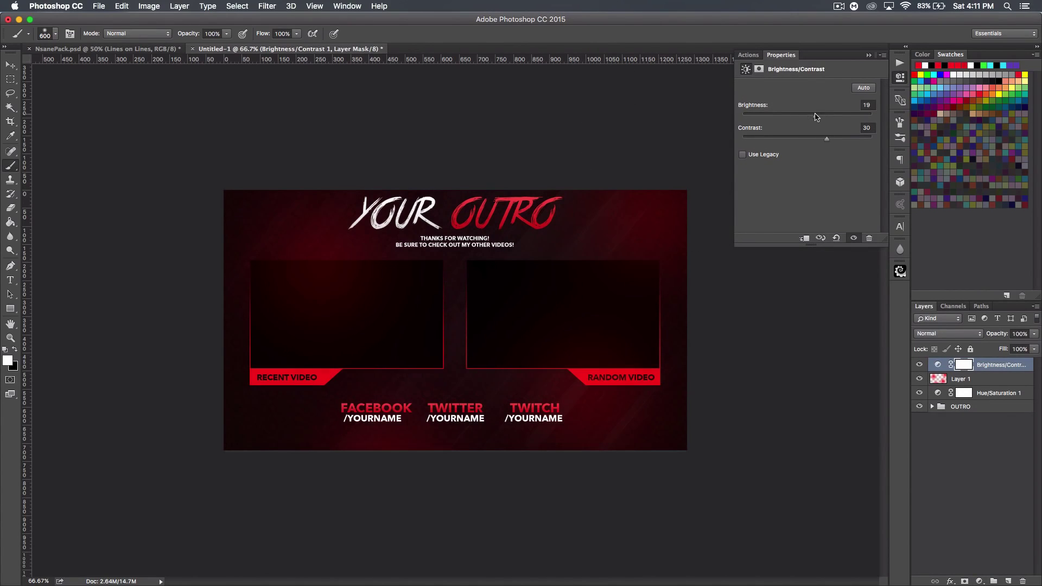
pyautogui.click(869, 54)
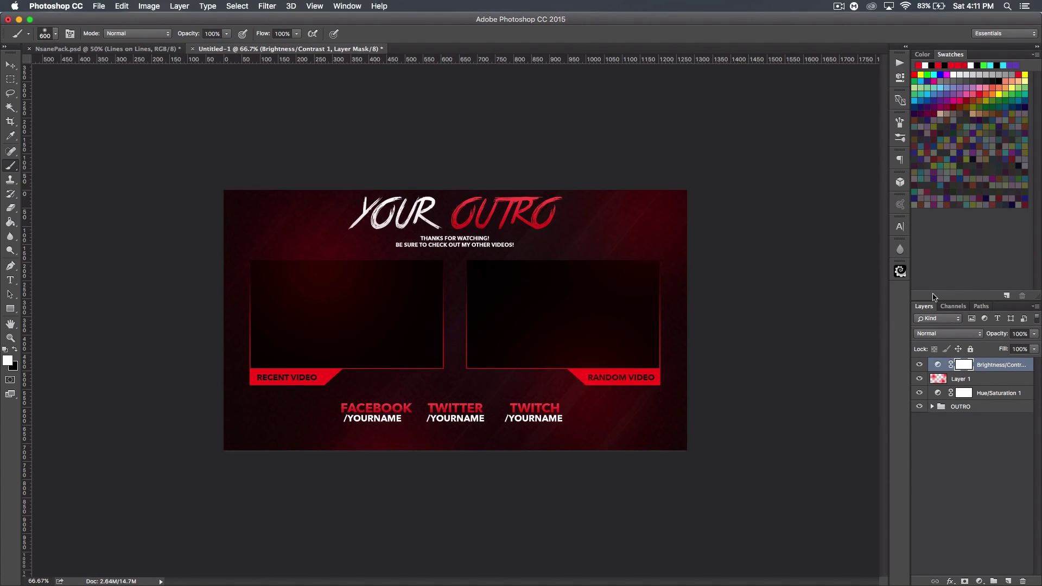
# Step: Add a second Hue/Saturation adjustment on top of all layers and try out its hue
pyautogui.click(980, 581)
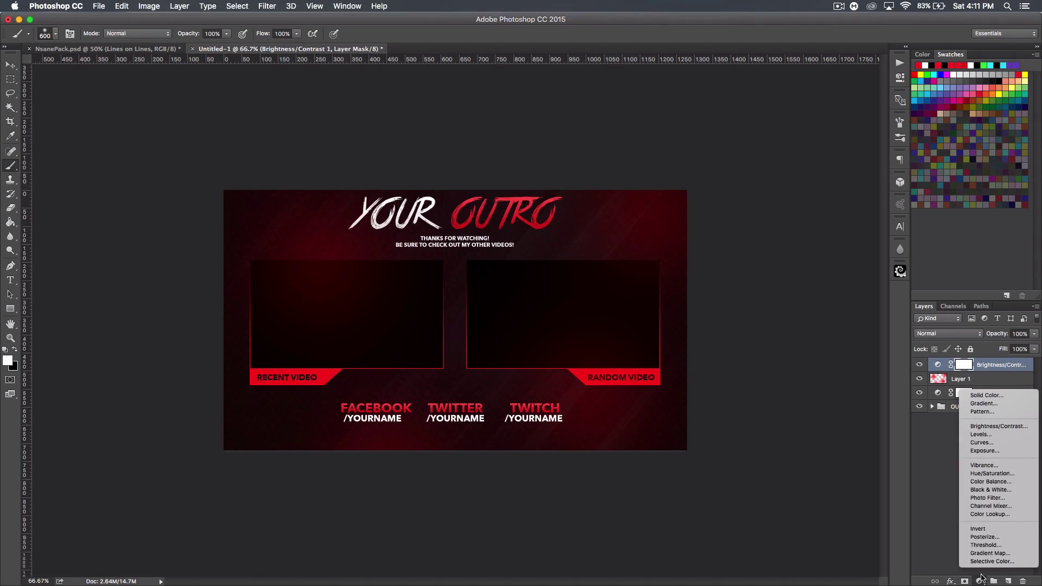
pyautogui.click(992, 474)
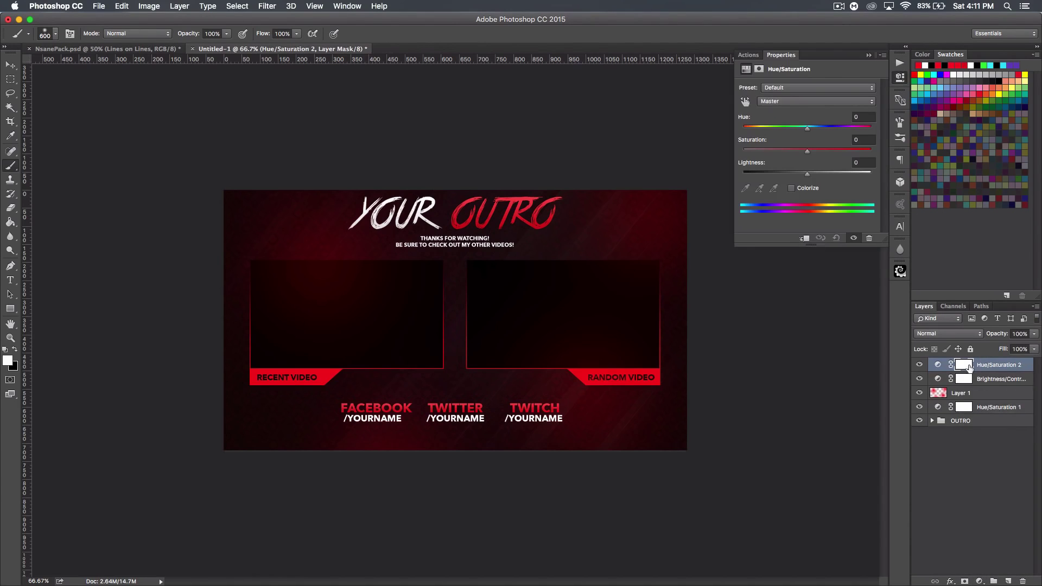
pyautogui.moveTo(807, 128)
pyautogui.mouseDown()
pyautogui.moveTo(741, 131)
pyautogui.moveTo(879, 128)
pyautogui.moveTo(787, 139)
pyautogui.moveTo(807, 133)
pyautogui.mouseUp()
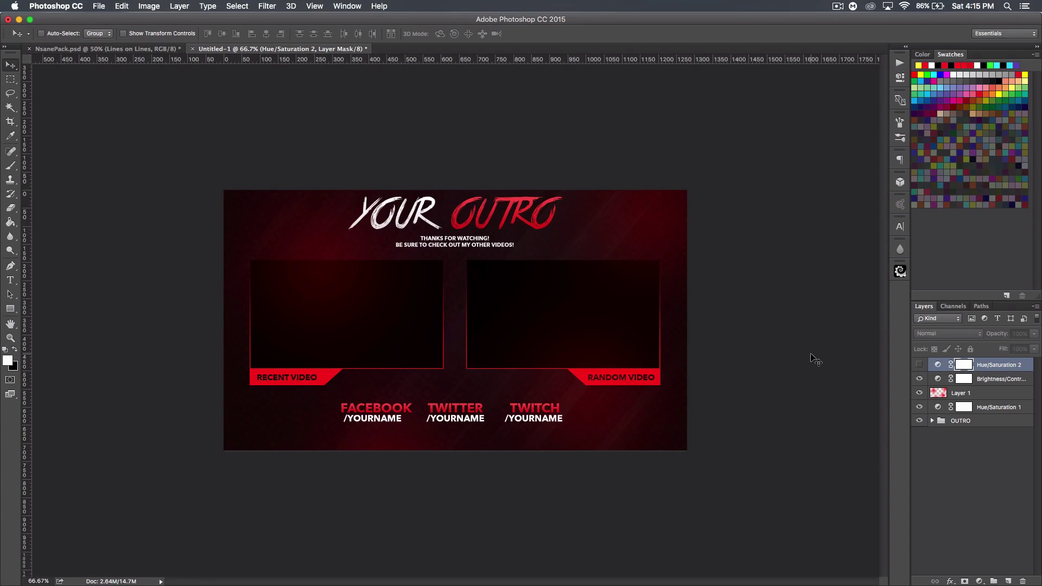
# Step: Delete the right-hand video box from the Boxes layer, then hide the Rectangle 1 copy label bar and deselect
pyautogui.click(934, 424)
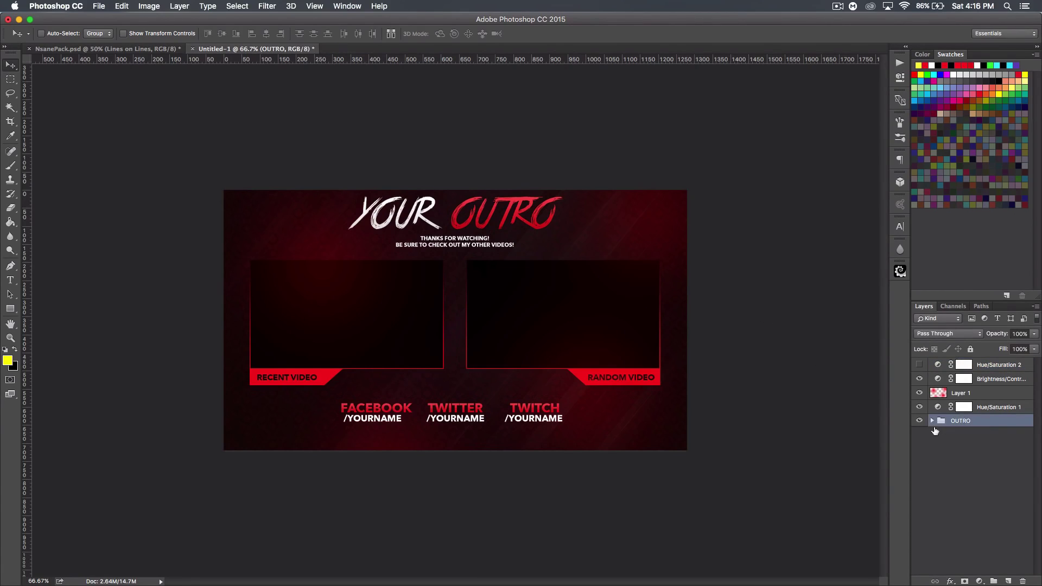
pyautogui.click(931, 420)
pyautogui.scroll(-3, 967, 465)
pyautogui.scroll(-2, 967, 465)
pyautogui.click(985, 505)
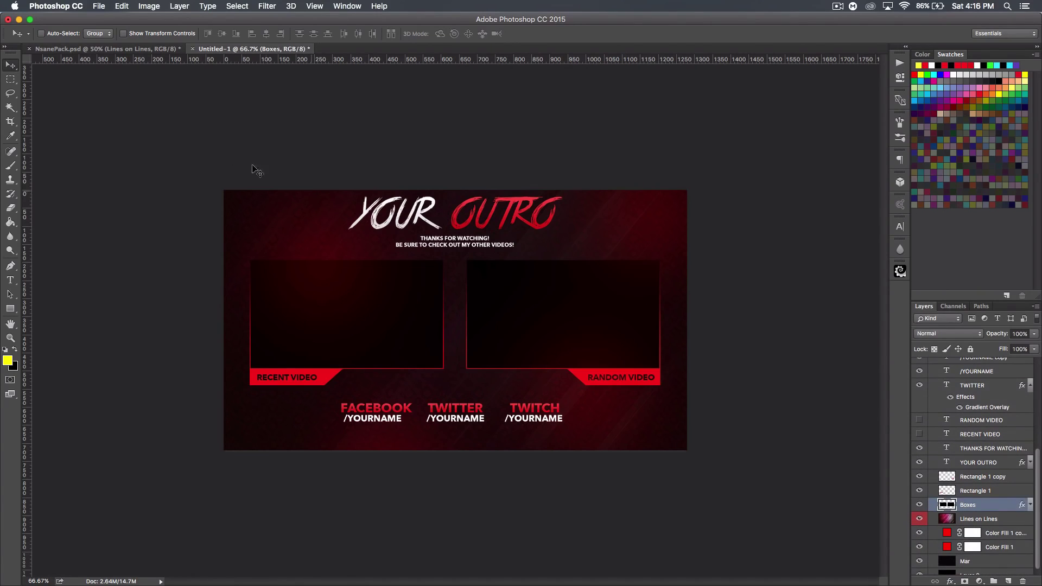
pyautogui.click(11, 79)
pyautogui.moveTo(687, 207)
pyautogui.mouseDown()
pyautogui.moveTo(462, 379)
pyautogui.moveTo(458, 435)
pyautogui.mouseUp()
pyautogui.press('BackSpace')
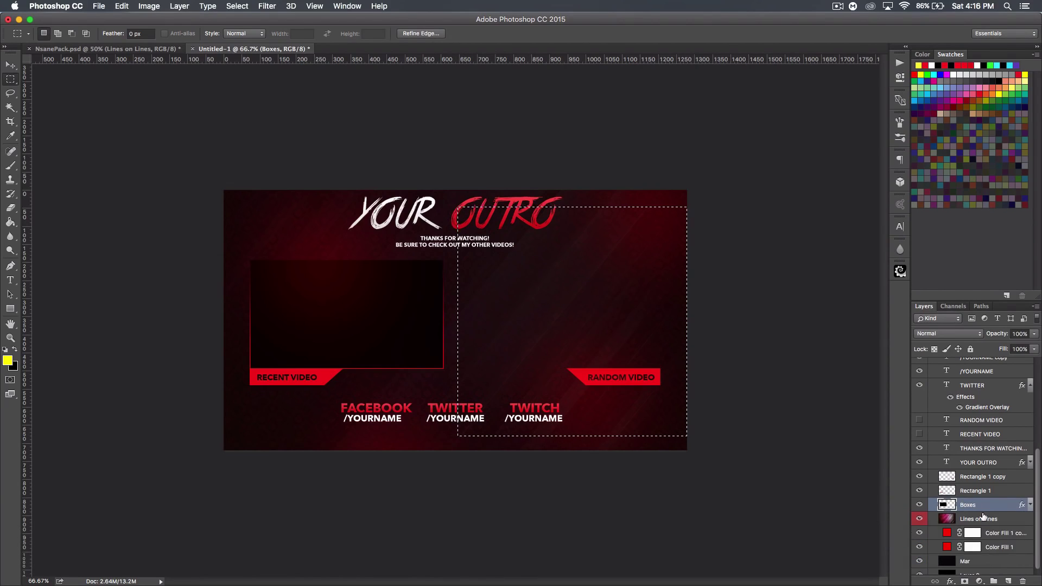
pyautogui.click(918, 477)
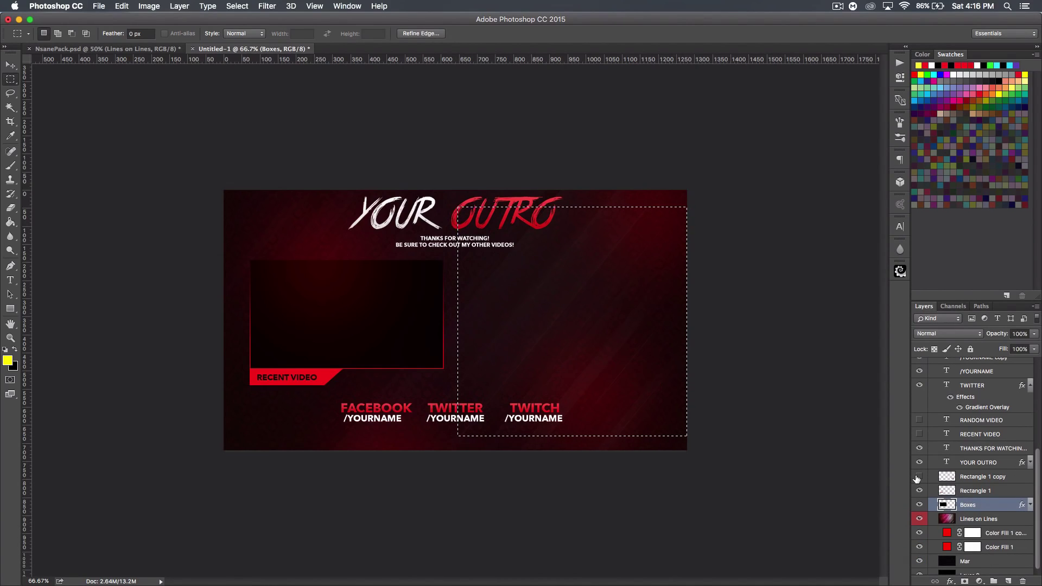
pyautogui.press('super+d')
# Step: Move the TWITTER heading together with its /YOURNAME text into the empty area right of the video box
pyautogui.scroll(5, 998, 433)
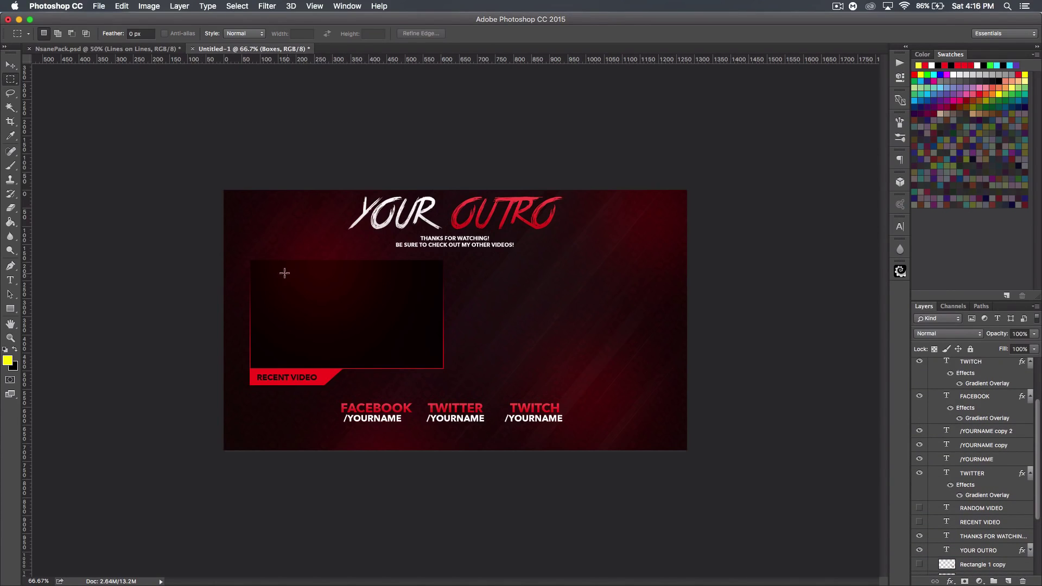
pyautogui.scroll(1, 988, 431)
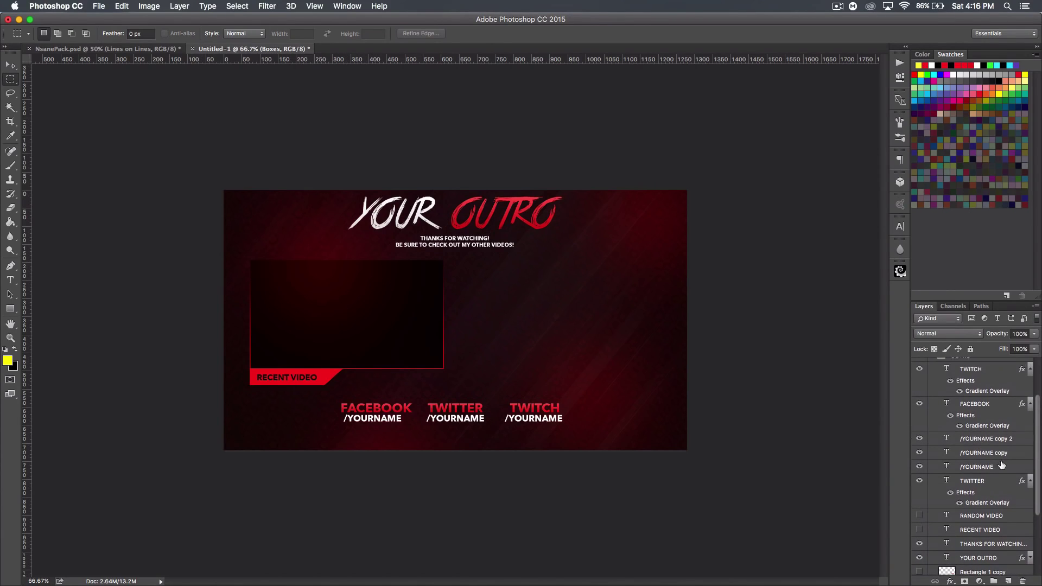
pyautogui.click(971, 481)
pyautogui.click(919, 466)
pyautogui.click(919, 466)
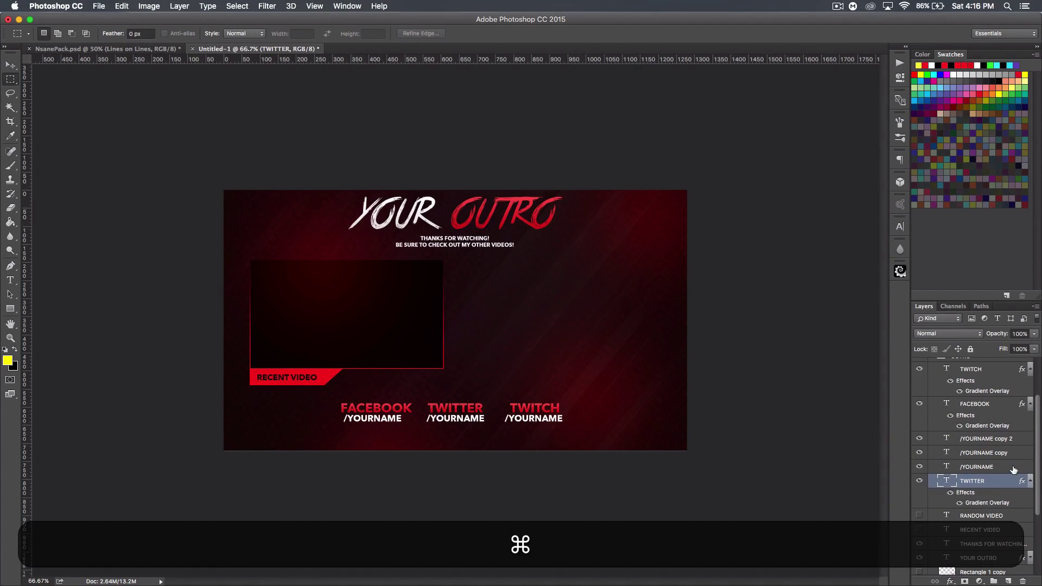
pyautogui.keyDown('super'); pyautogui.click(998, 467); pyautogui.keyUp('super')
pyautogui.click(12, 64)
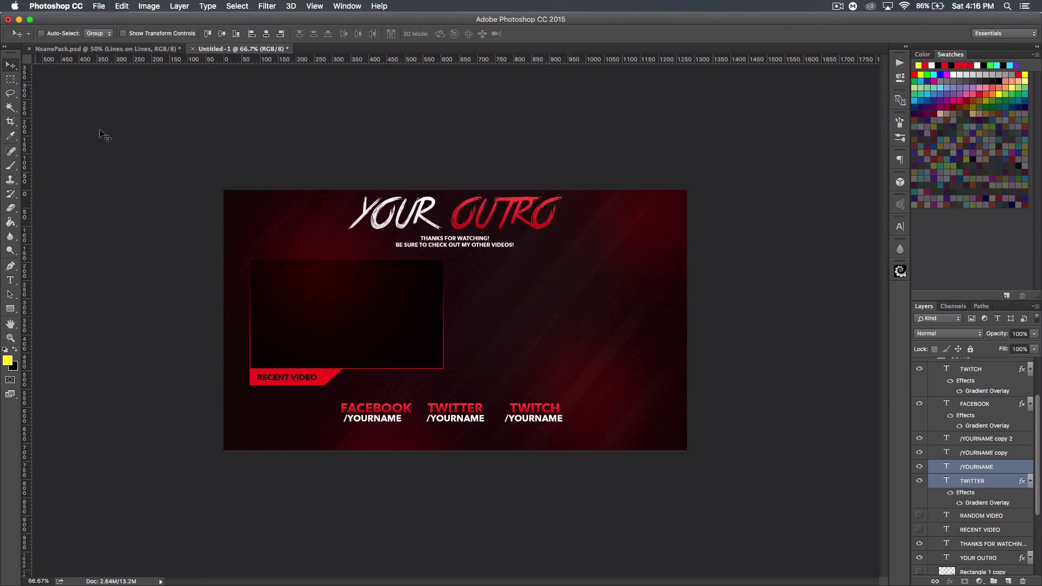
pyautogui.moveTo(487, 399); pyautogui.dragTo(577, 287)
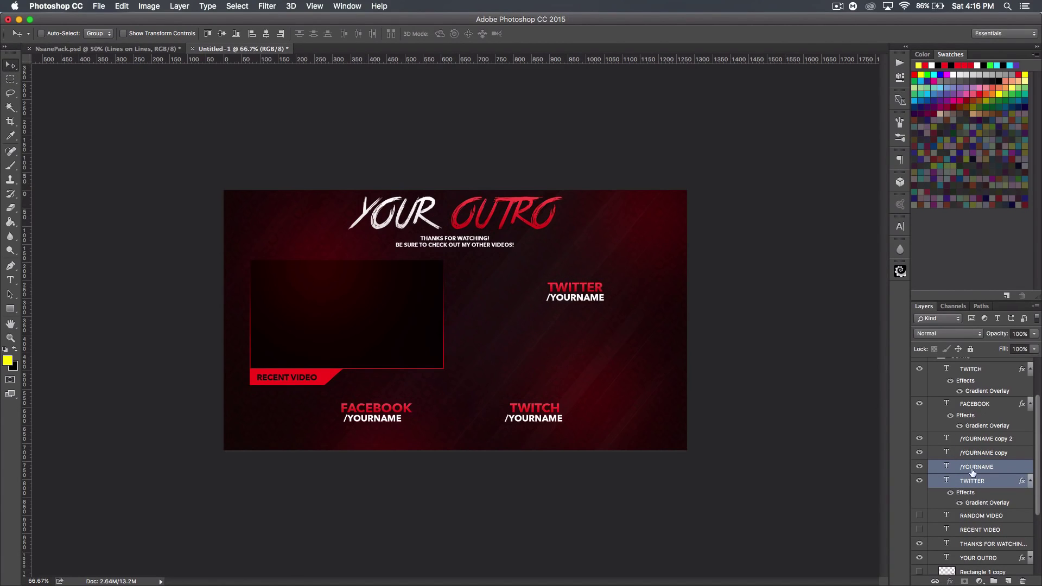
# Step: Move the FACEBOOK heading together with its /YOURNAME copy text to directly below the Twitter pair
pyautogui.click(976, 454)
pyautogui.click(919, 453)
pyautogui.click(919, 452)
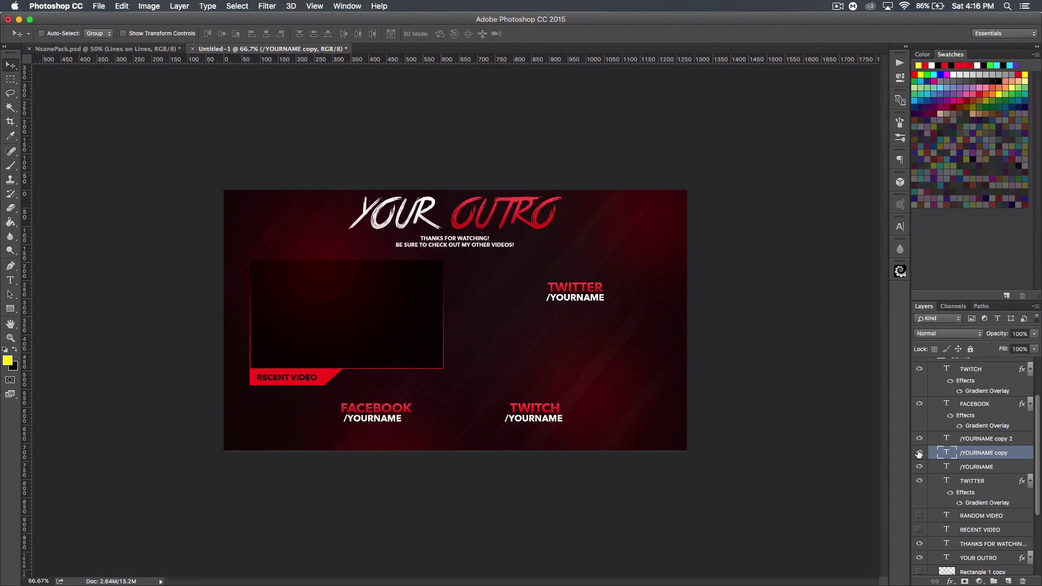
pyautogui.keyDown('super'); pyautogui.click(991, 406); pyautogui.keyUp('super')
pyautogui.moveTo(377, 415); pyautogui.dragTo(575, 326)
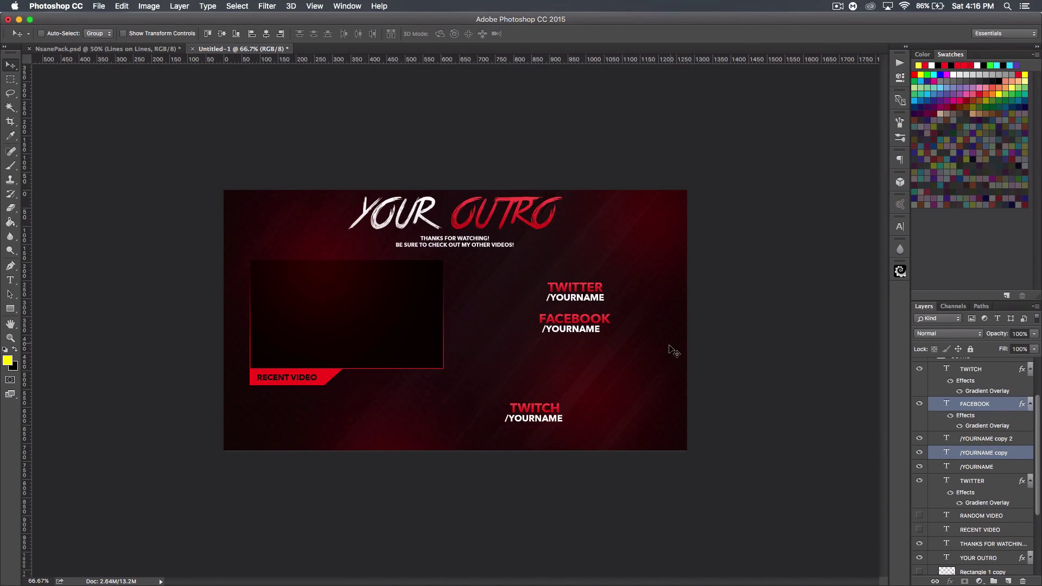
# Step: Nudge the Facebook pair slightly right and down to centre it under Twitter with a wider gap
pyautogui.press('Right')
pyautogui.press('Right')
pyautogui.press('Right')
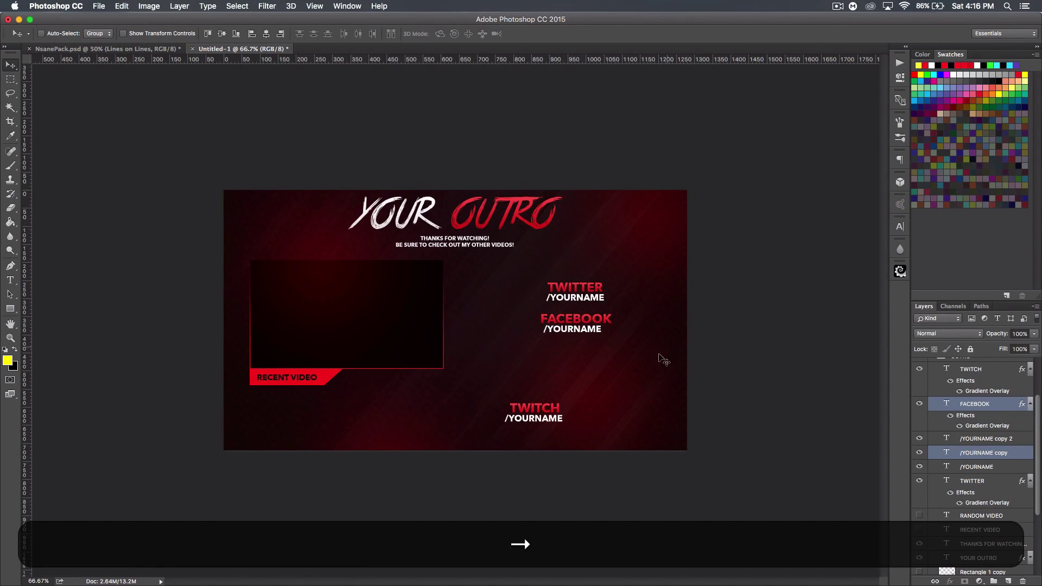
pyautogui.press('Down')
pyautogui.press('Down')
pyautogui.press('Down')
pyautogui.press('Down')
pyautogui.press('Down')
pyautogui.press('Down')
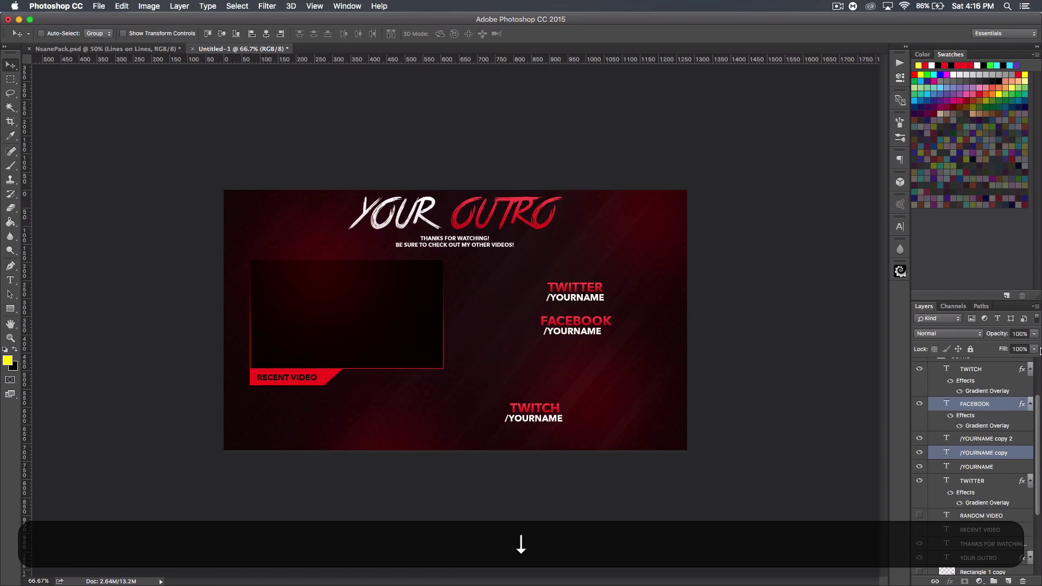
# Step: Move the TWITCH heading together with its /YOURNAME copy 2 text below the Facebook pair, completing the vertical column
pyautogui.click(984, 369)
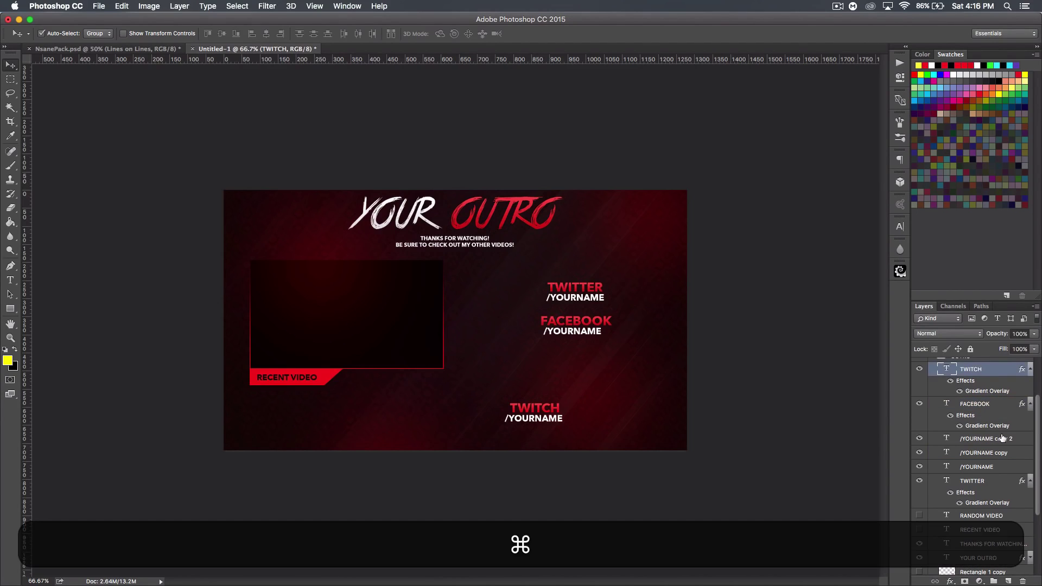
pyautogui.keyDown('super'); pyautogui.click(1002, 437); pyautogui.keyUp('super')
pyautogui.moveTo(542, 416); pyautogui.dragTo(582, 360)
# Step: Select all six social text layers, shift them slightly right, and scale them up proportionally from their centre to fill the space beside the video box
pyautogui.keyDown('shift'); pyautogui.click(1002, 440); pyautogui.keyUp('shift')
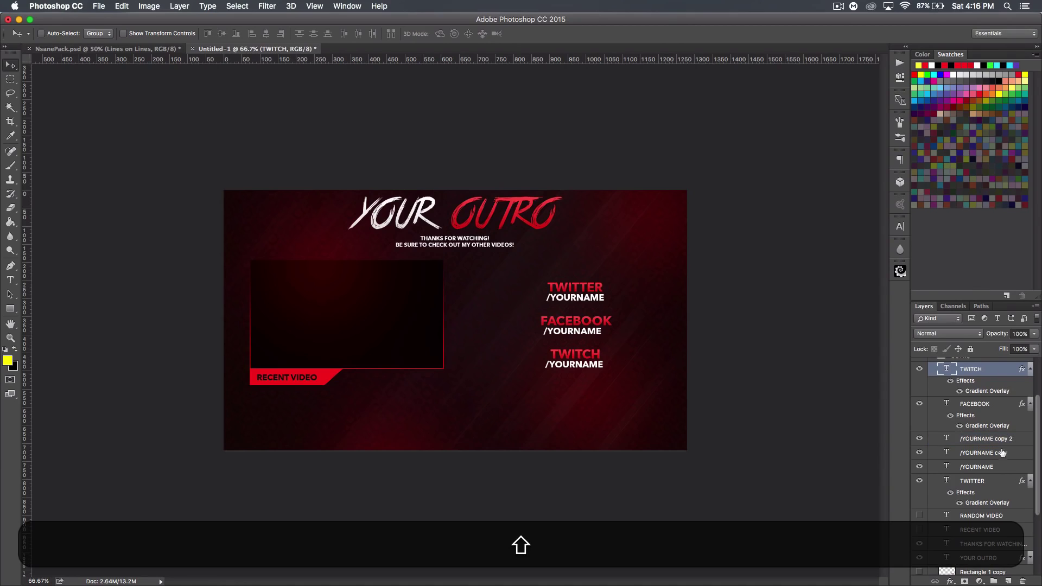
pyautogui.keyDown('shift'); pyautogui.click(997, 480); pyautogui.keyUp('shift')
pyautogui.moveTo(565, 332); pyautogui.dragTo(569, 331)
pyautogui.press('super+alt+t')
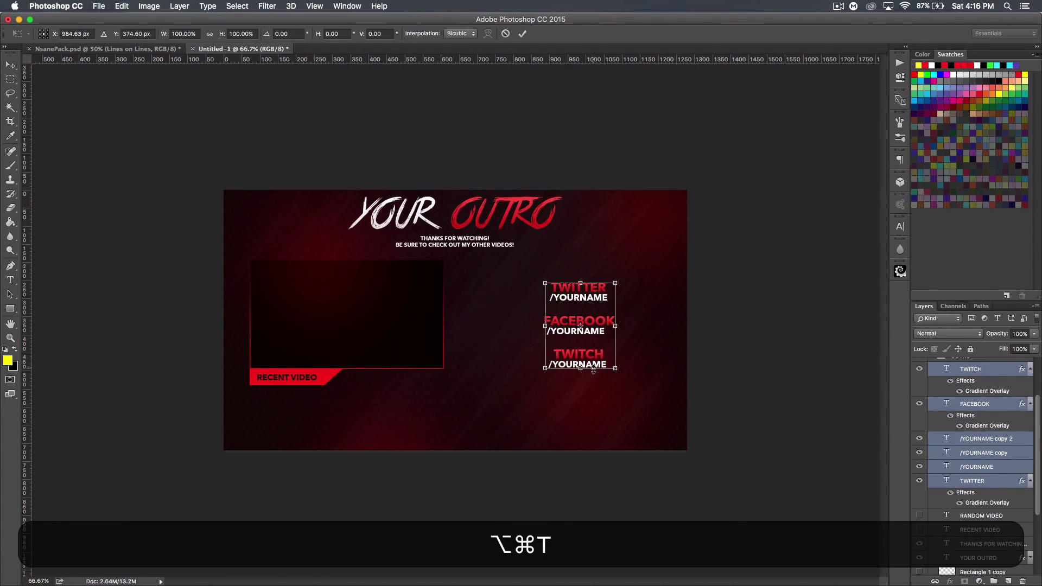
pyautogui.moveTo(619, 367); pyautogui.dragTo(630, 398)
pyautogui.press('Return')
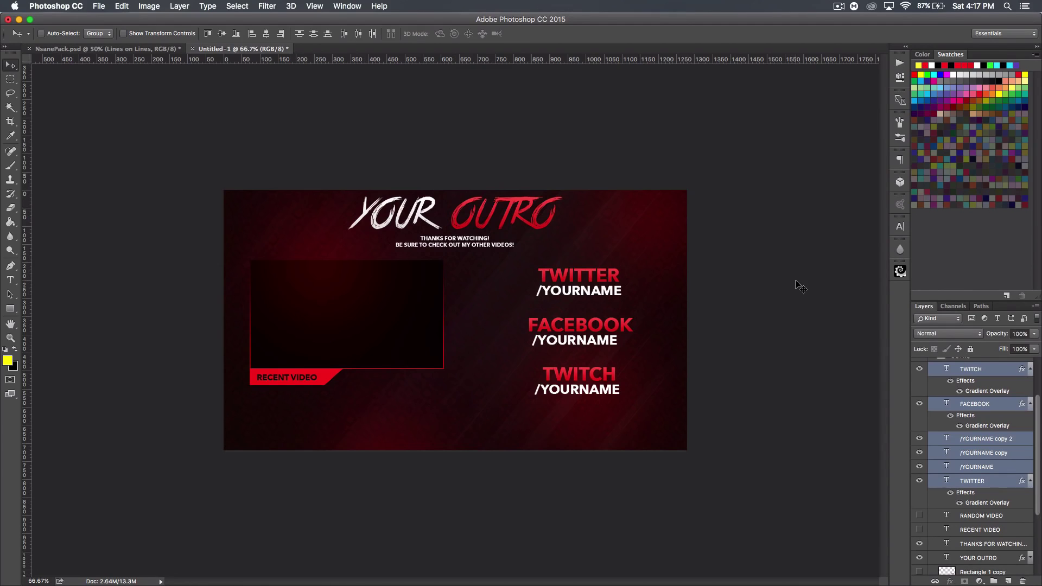
pyautogui.click(839, 6)
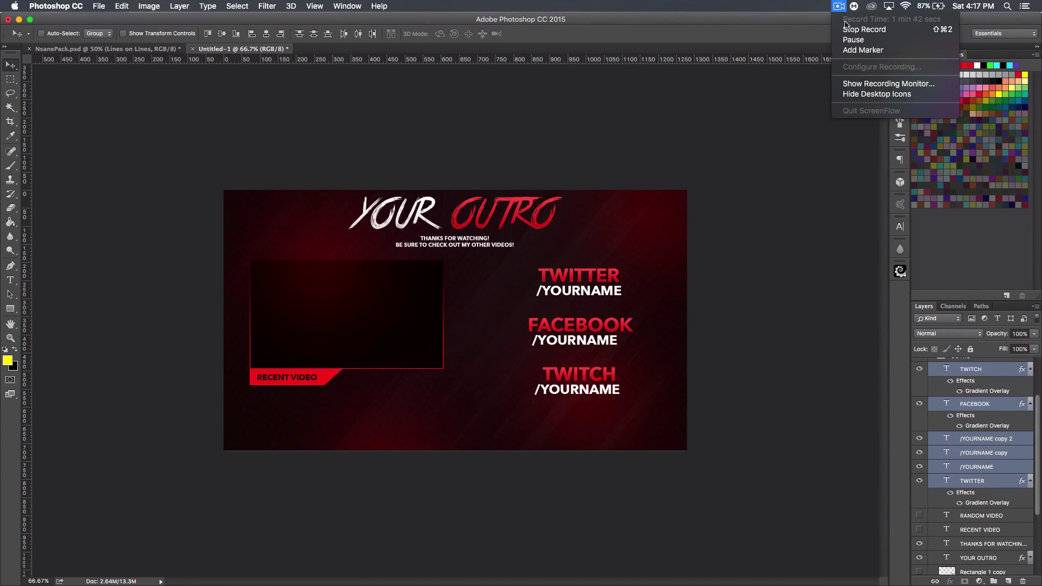